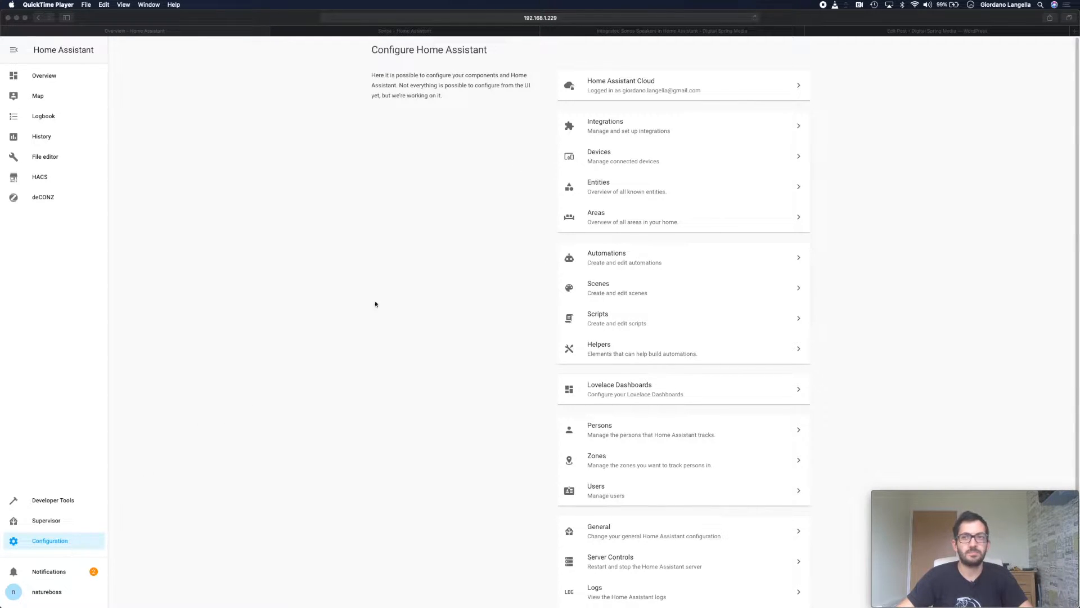
- Add the Sonos integration and submit its setup confirmation
click(631, 134)
click(627, 130)
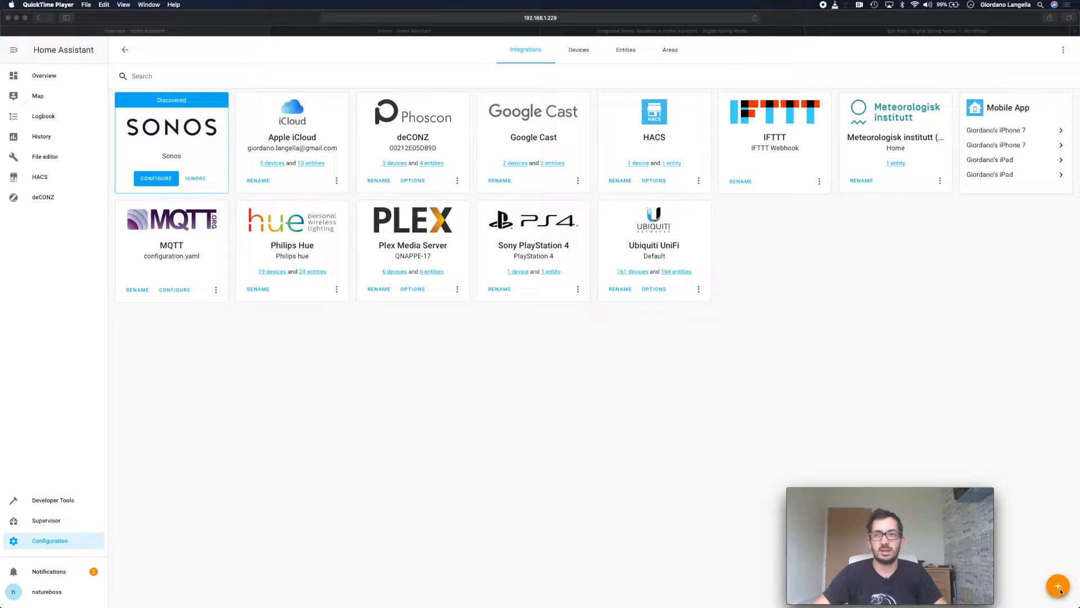
click(1058, 587)
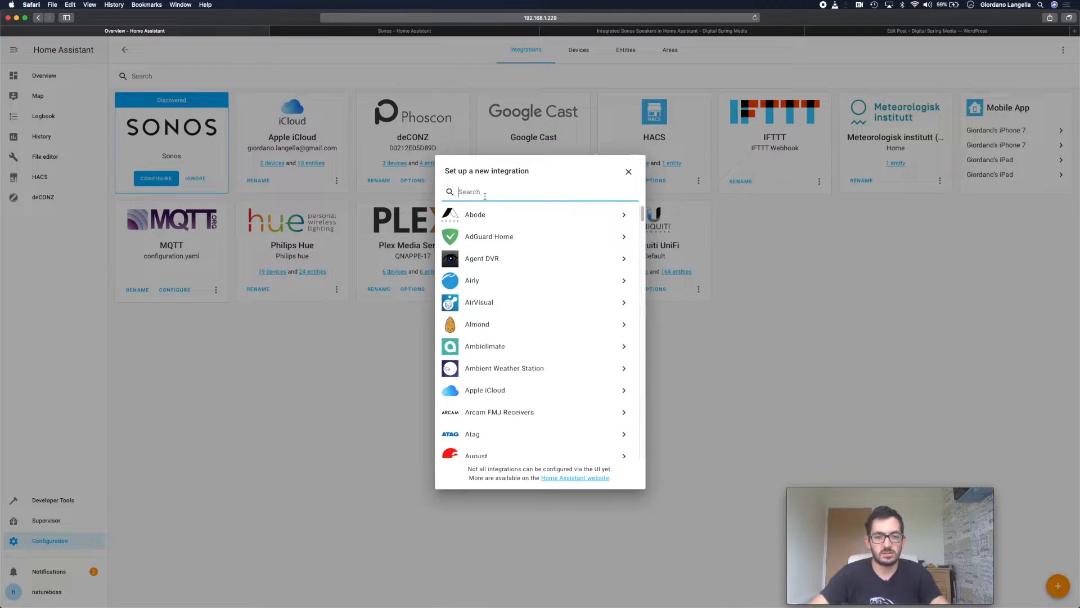
text(sonos)
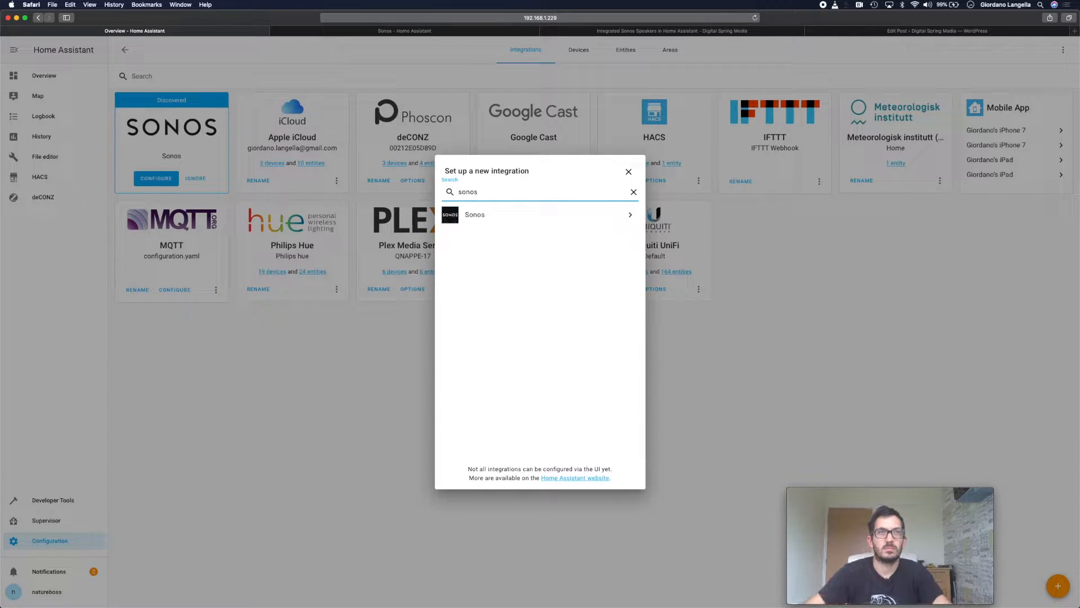
click(482, 219)
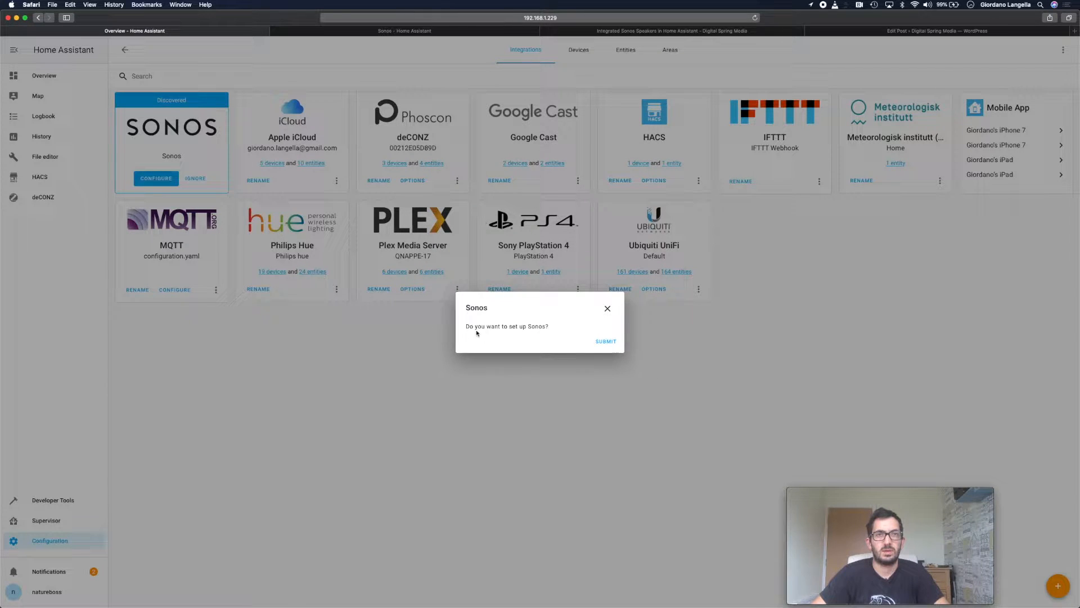
click(602, 344)
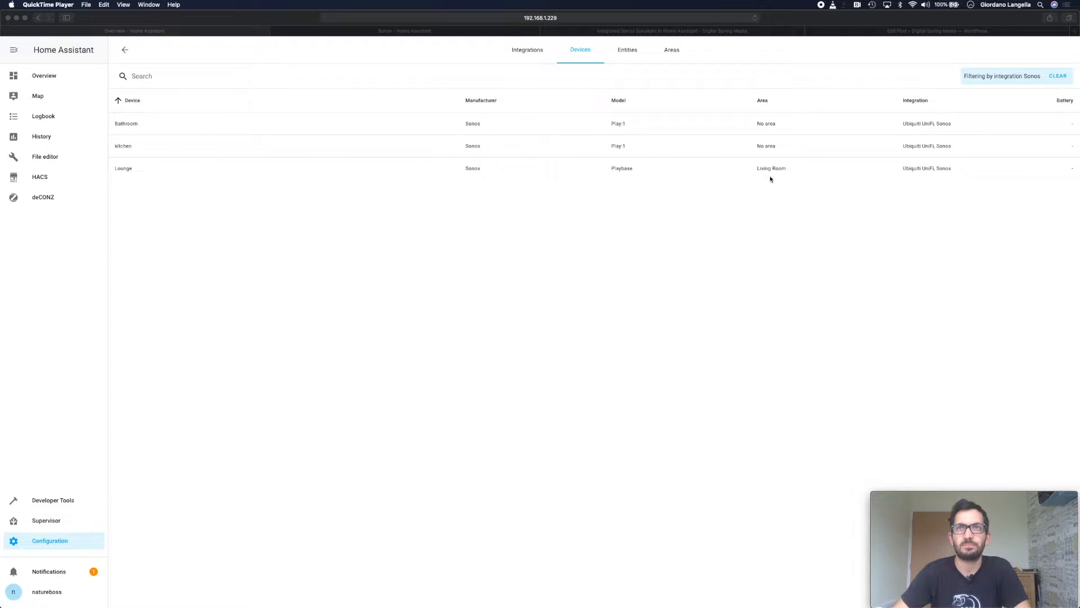
- Open the Bathroom Sonos device's settings and enter sonos_bathroom as its name
click(135, 128)
click(135, 130)
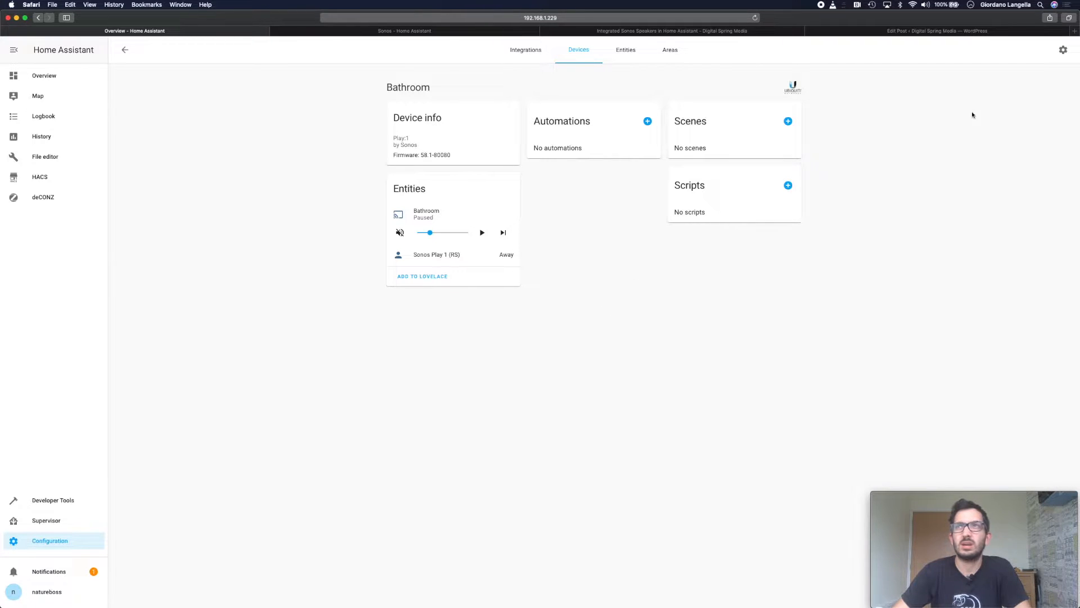
click(1063, 50)
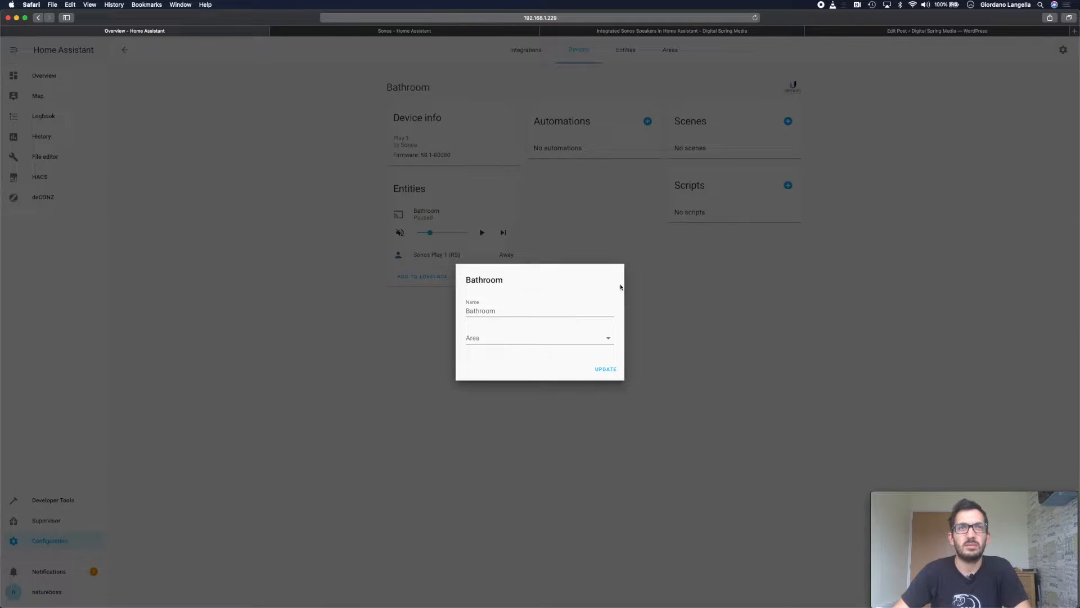
click(487, 310)
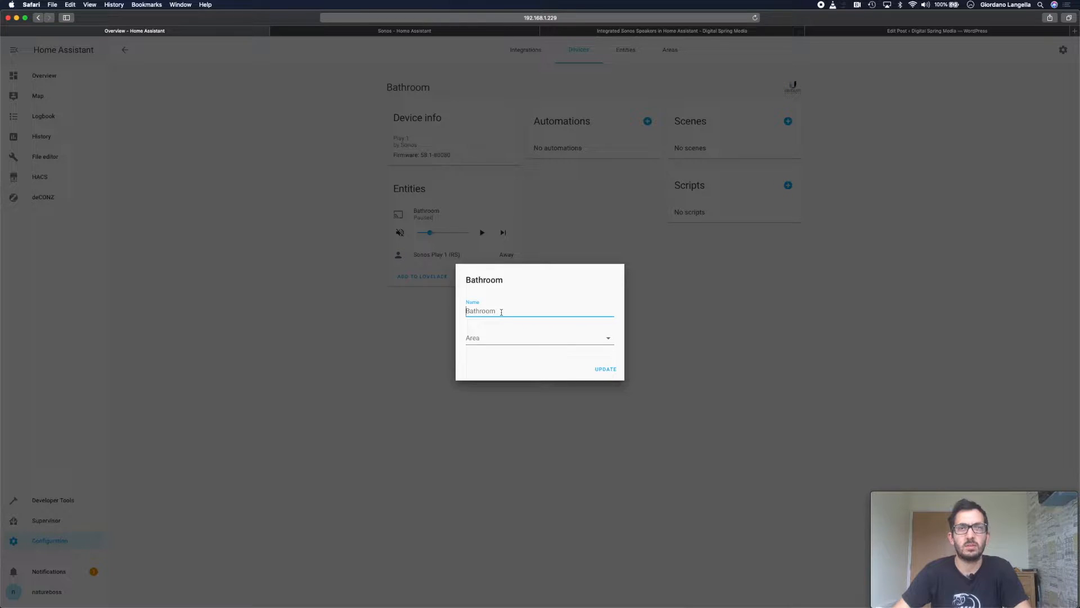
key(super+a)
text(sonos)
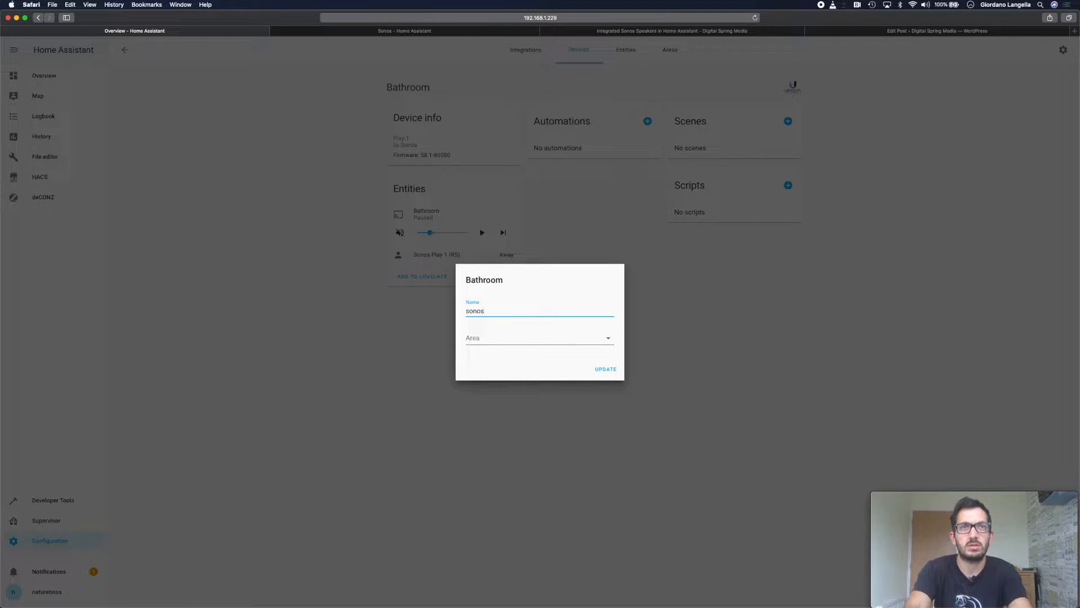
text(_bathroom)
- Assign the device to a new area named bathroom and update it, renaming its entity IDs as well
click(550, 337)
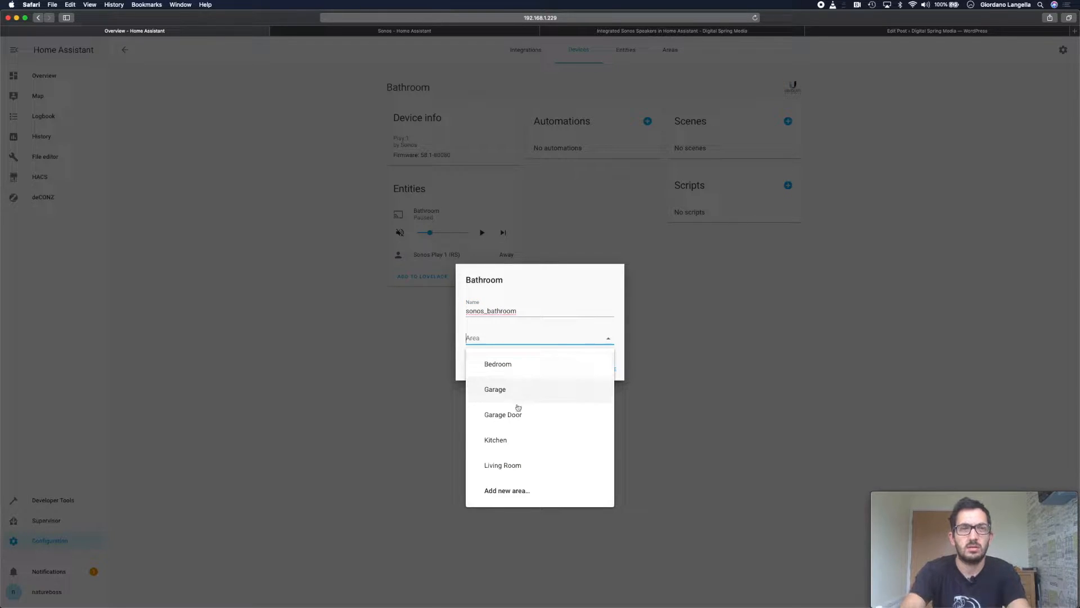
click(517, 494)
text(bathroom)
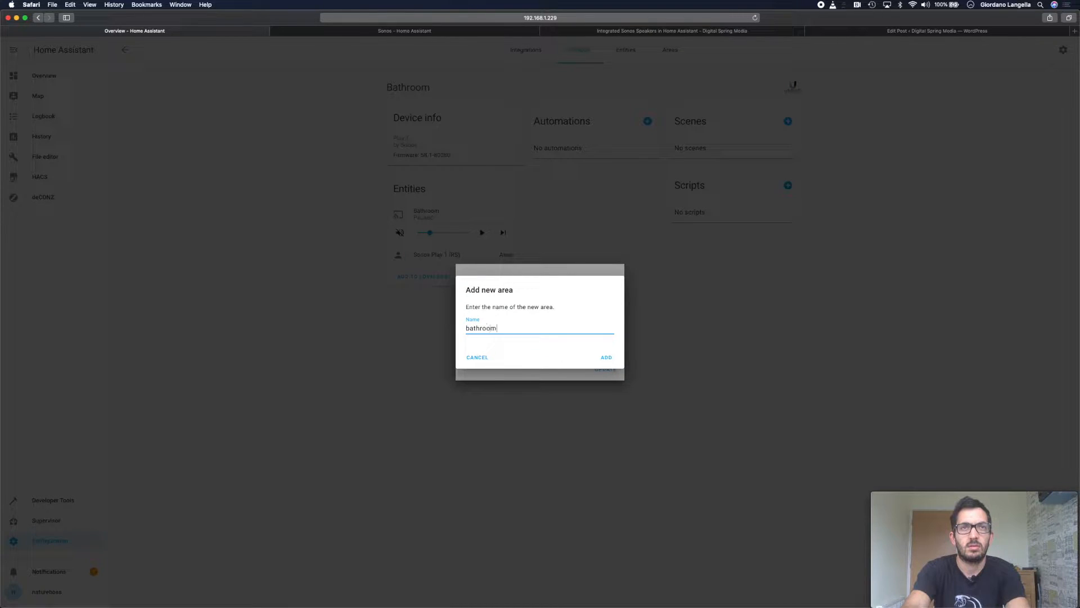
click(606, 357)
click(605, 368)
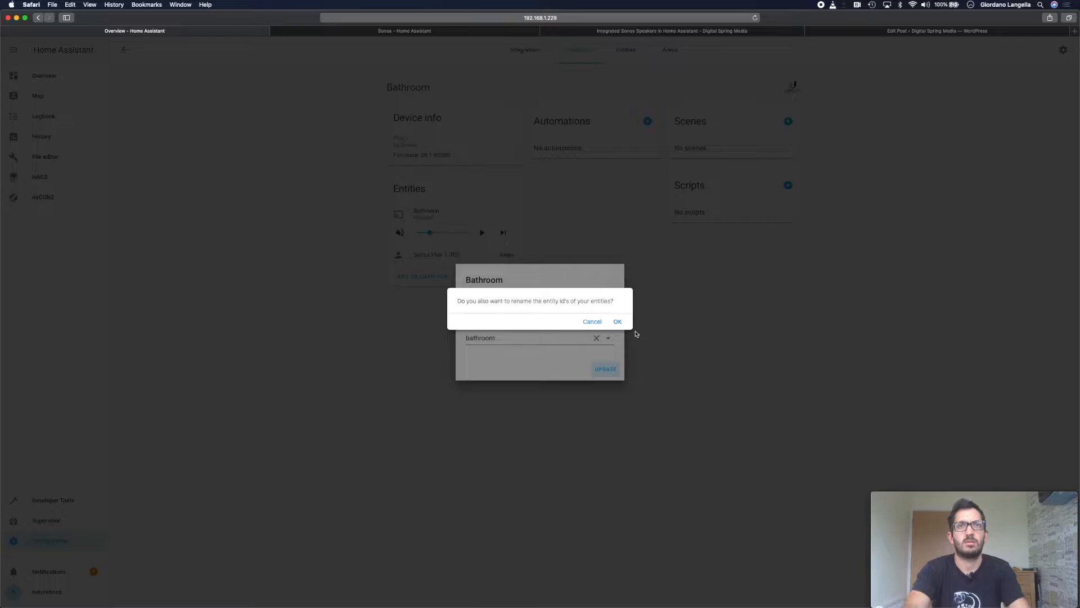
click(619, 320)
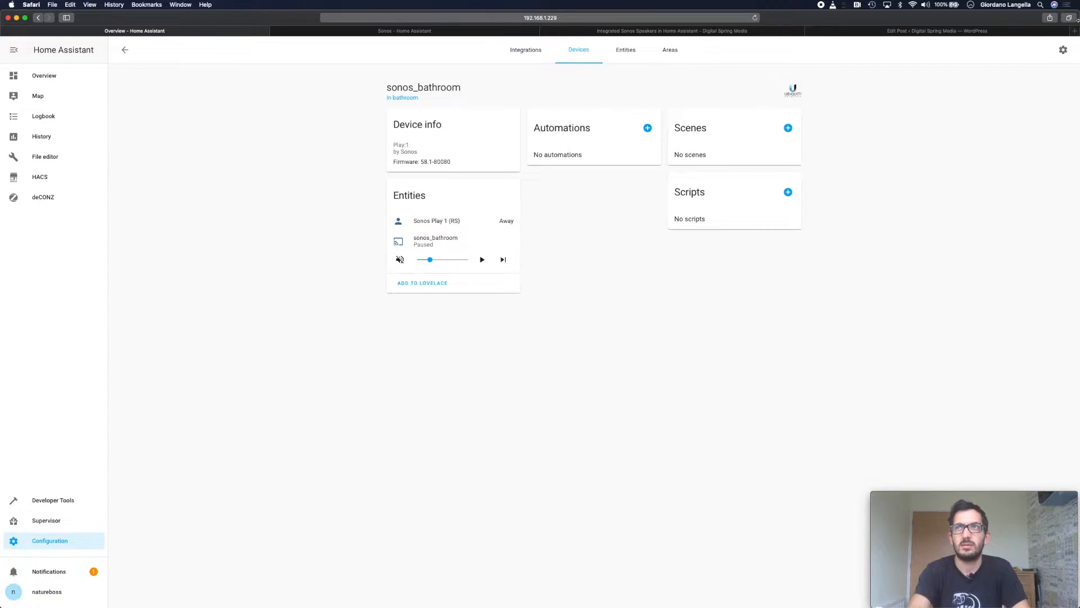
- Rename the sonos_bathroom device to bathroom, including its entity IDs
click(1063, 49)
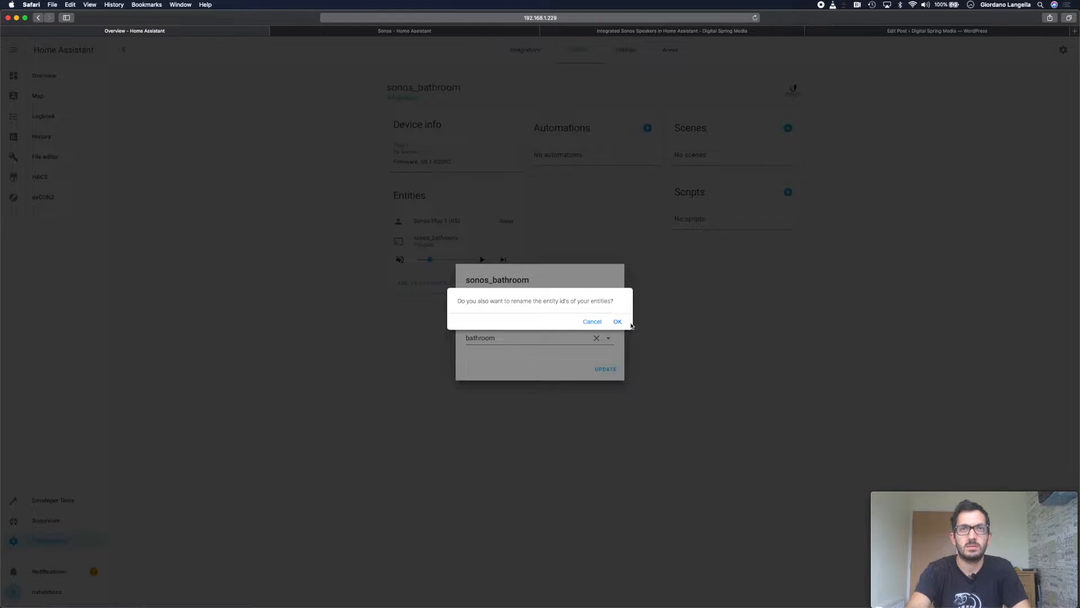
click(619, 323)
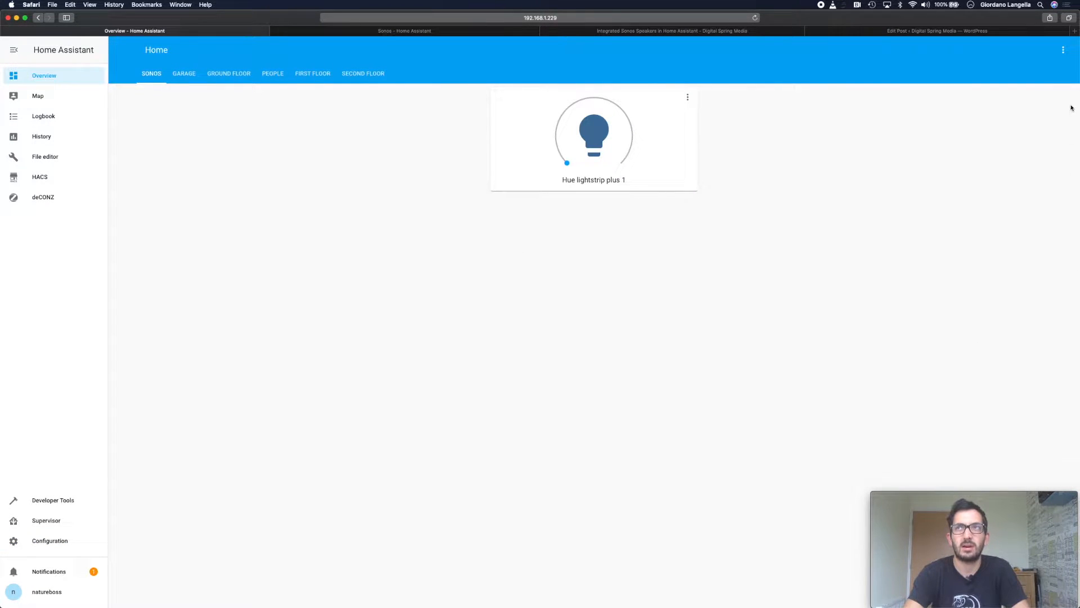
- Add a Media Control card for media_player.kitchen to the Sonos view of the Home dashboard and save it
click(1063, 50)
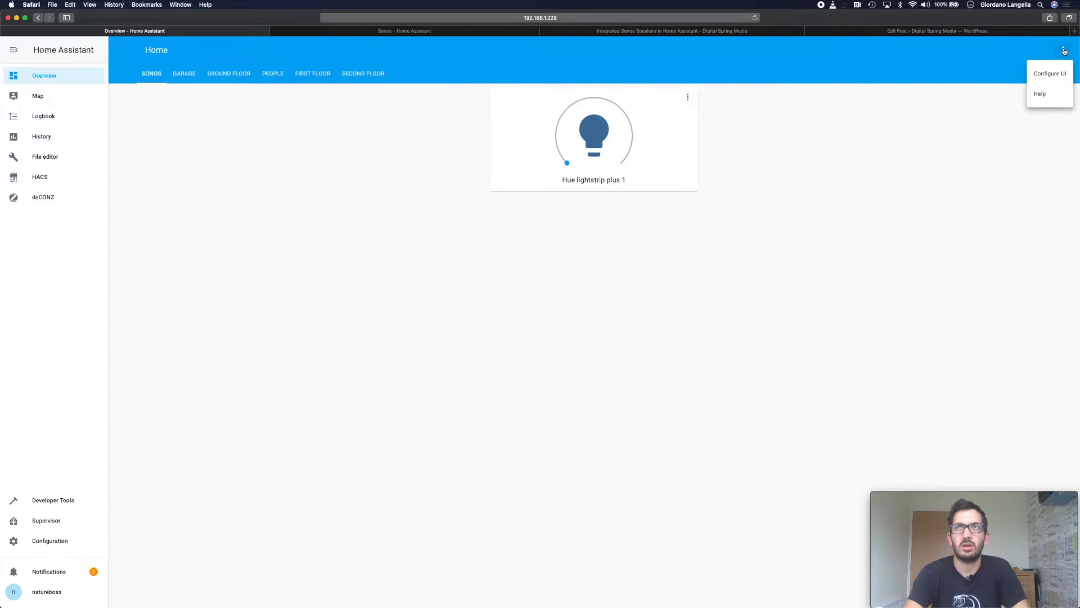
click(1056, 79)
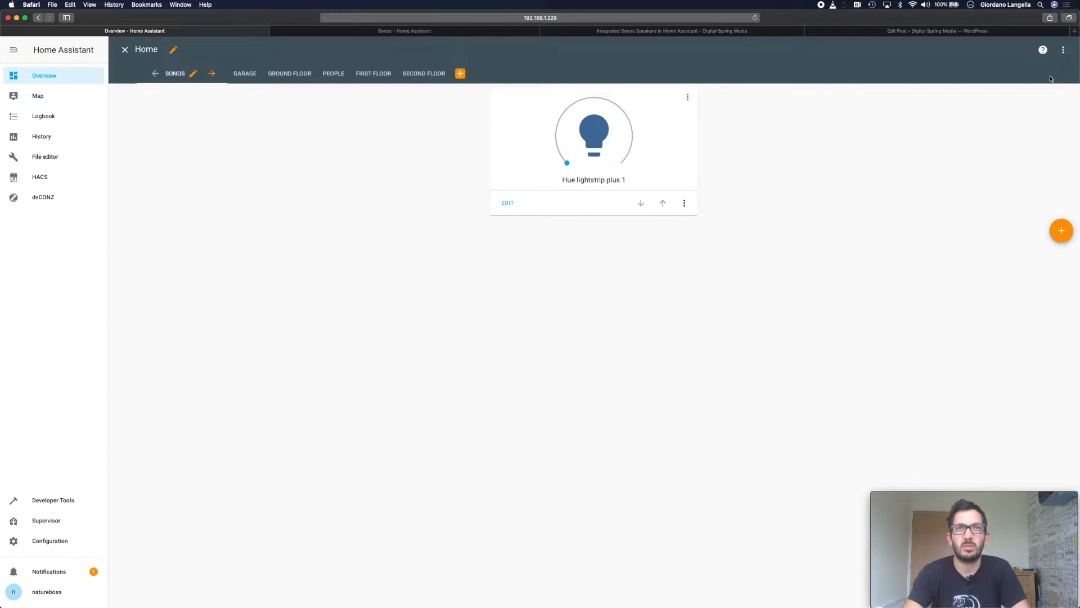
click(1061, 230)
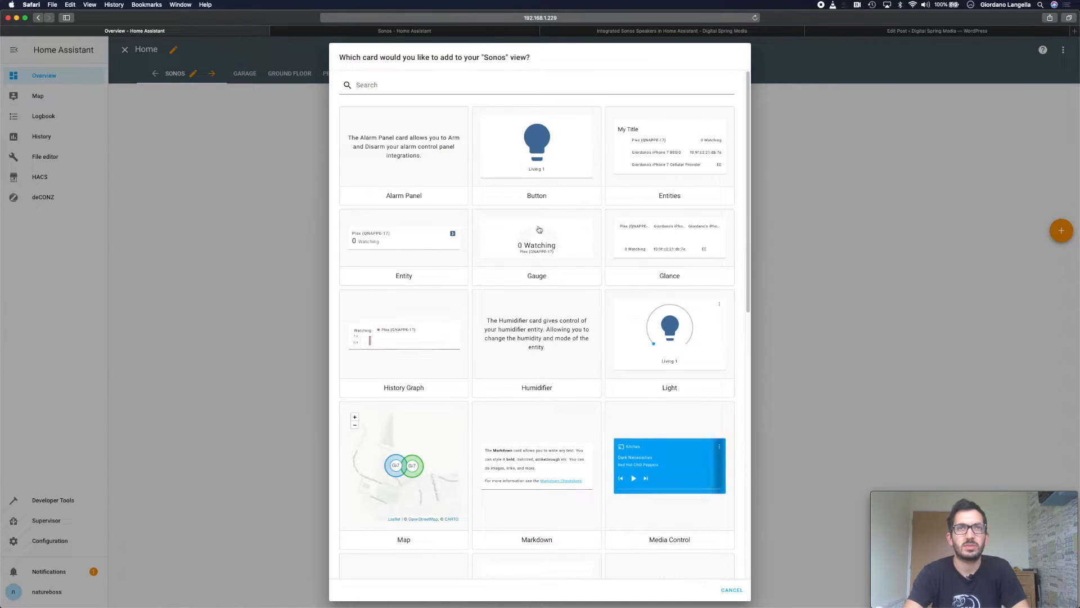
click(671, 523)
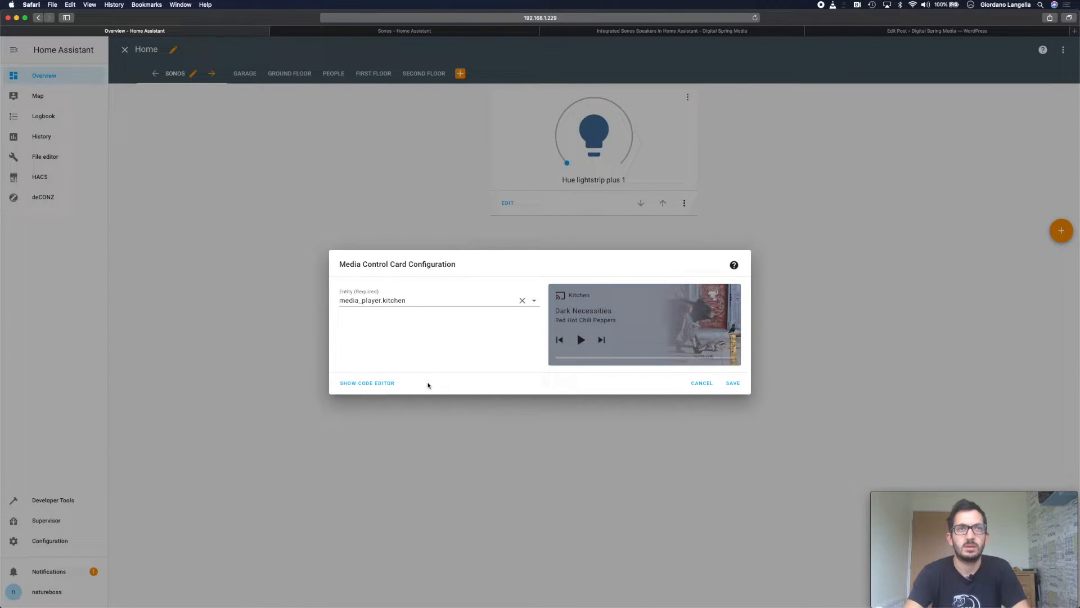
click(425, 299)
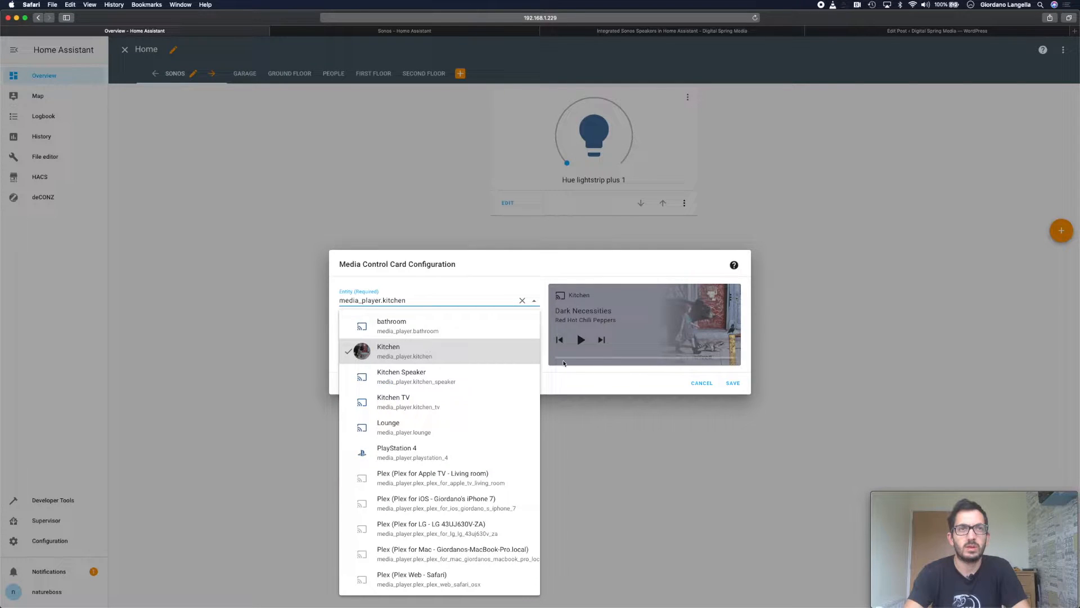
click(624, 381)
click(733, 383)
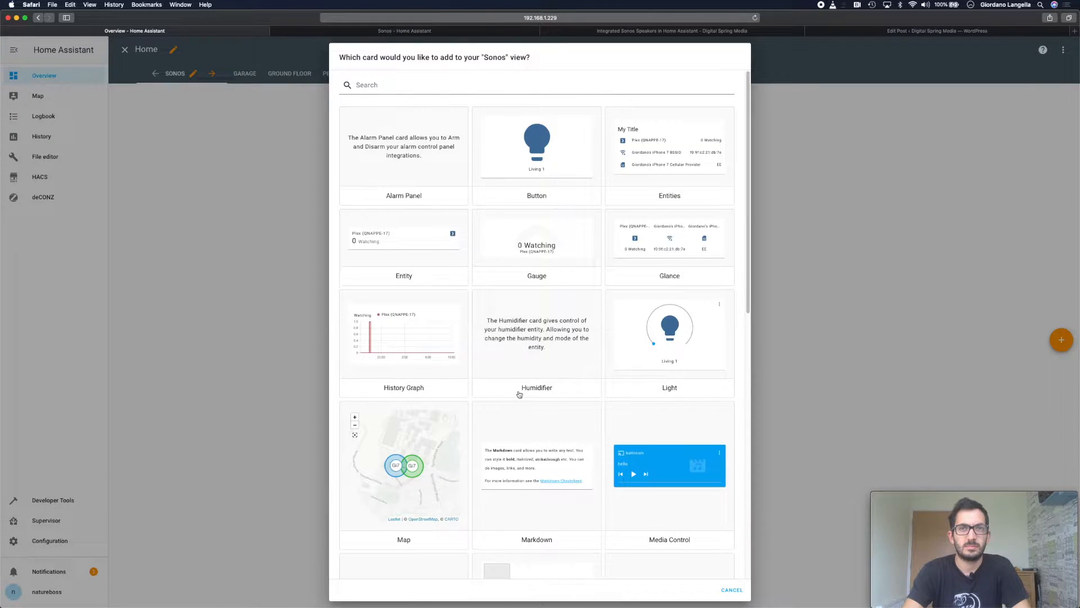
- Start a new Manual card in the Sonos view and select its placeholder type code for replacement
scroll(516, 393, down, 15)
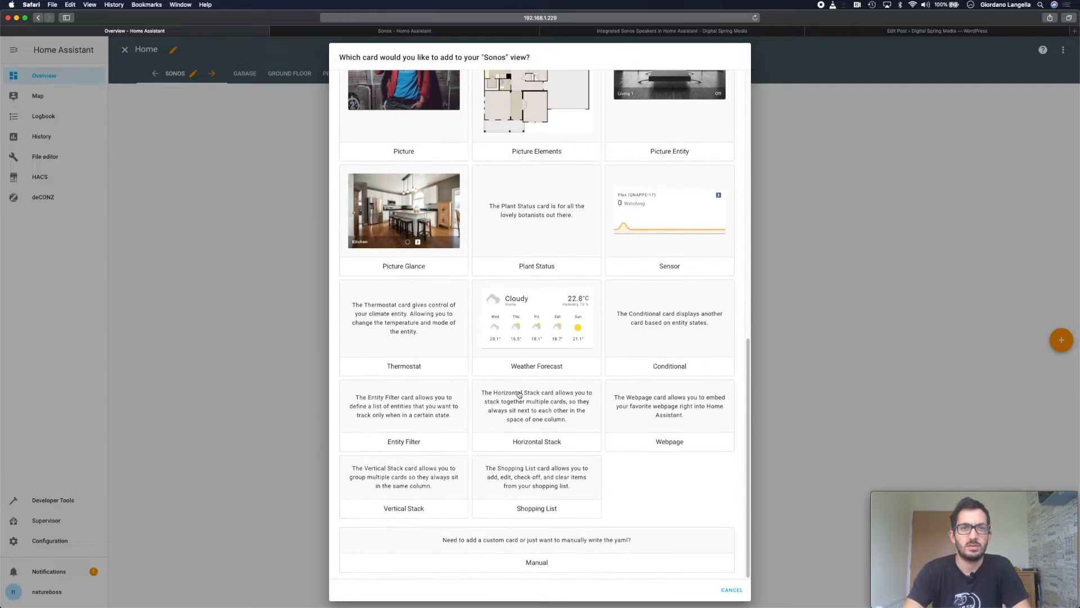
click(596, 568)
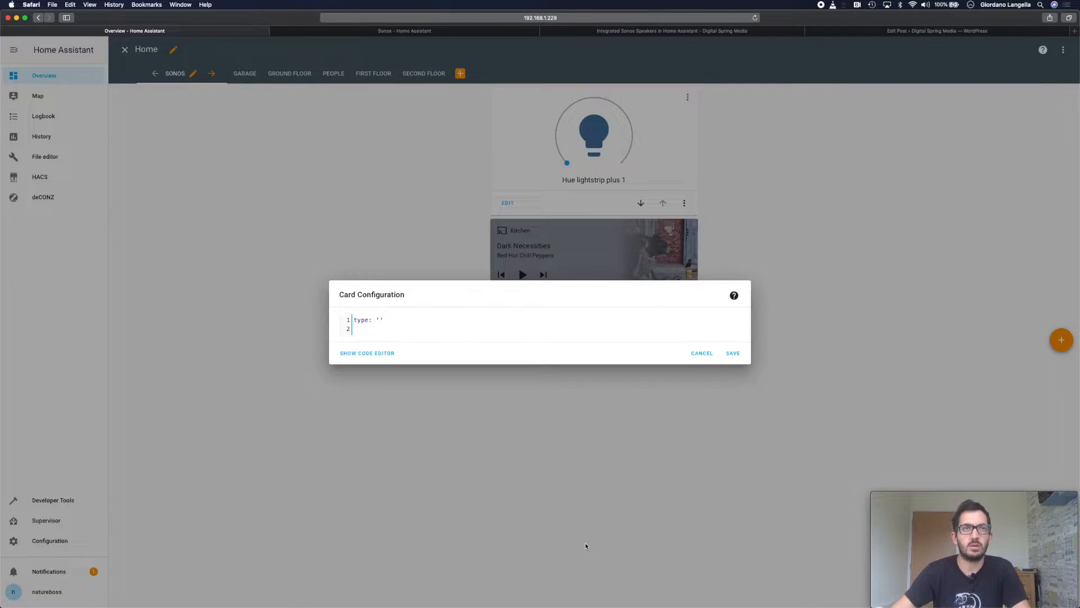
drag(391, 313, 353, 312)
click(366, 321)
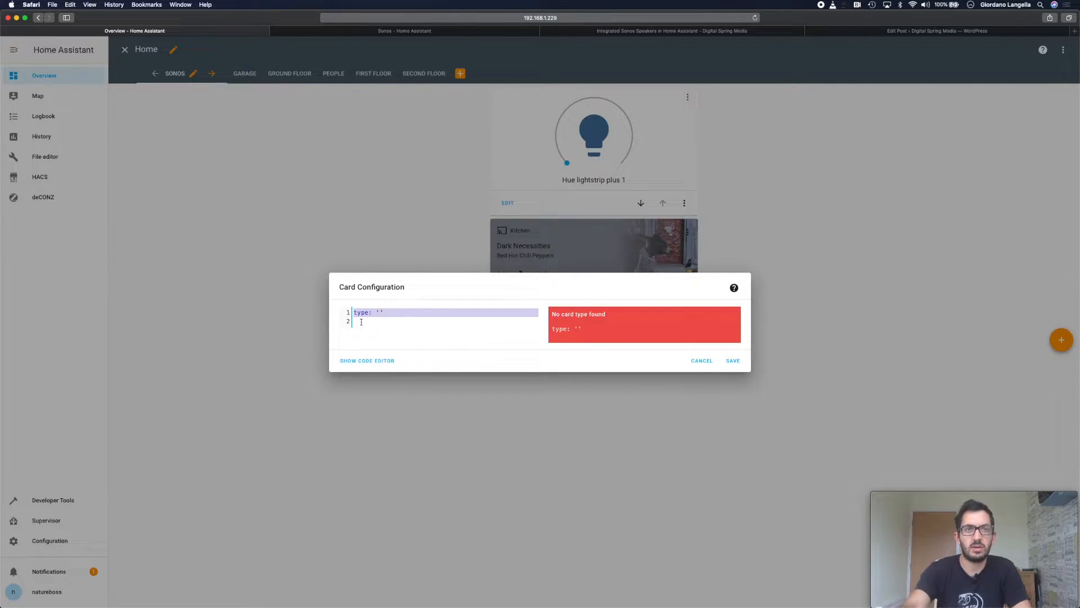
key(BackSpace)
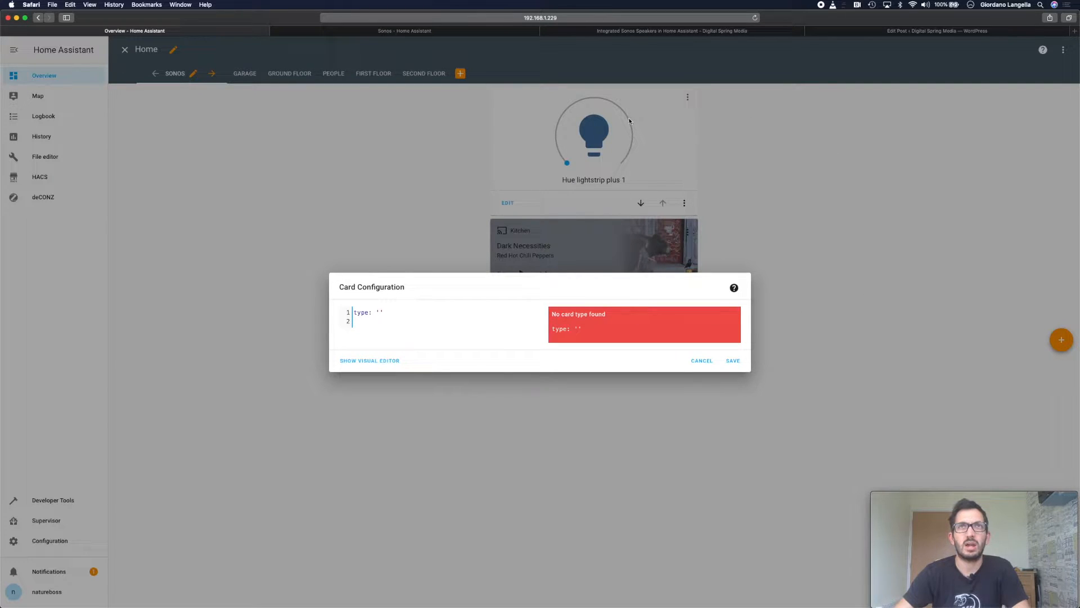
- Copy the custom:mini-media-player YAML from the Digital Spring Media Sonos article and paste it as the manual card's code
click(662, 33)
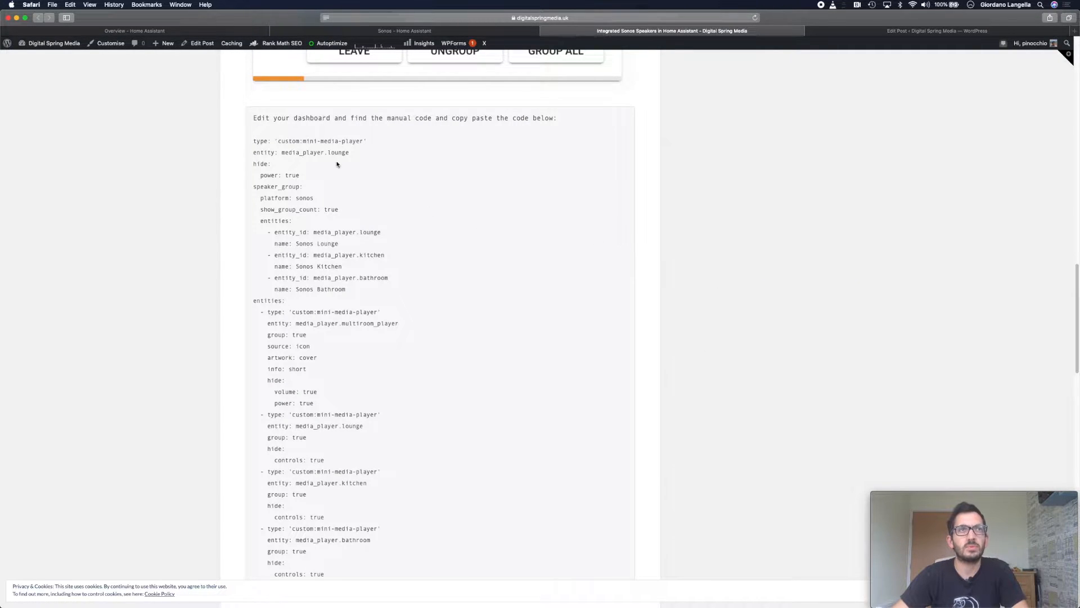
drag(255, 141, 353, 512)
right_click(362, 478)
click(395, 500)
click(200, 30)
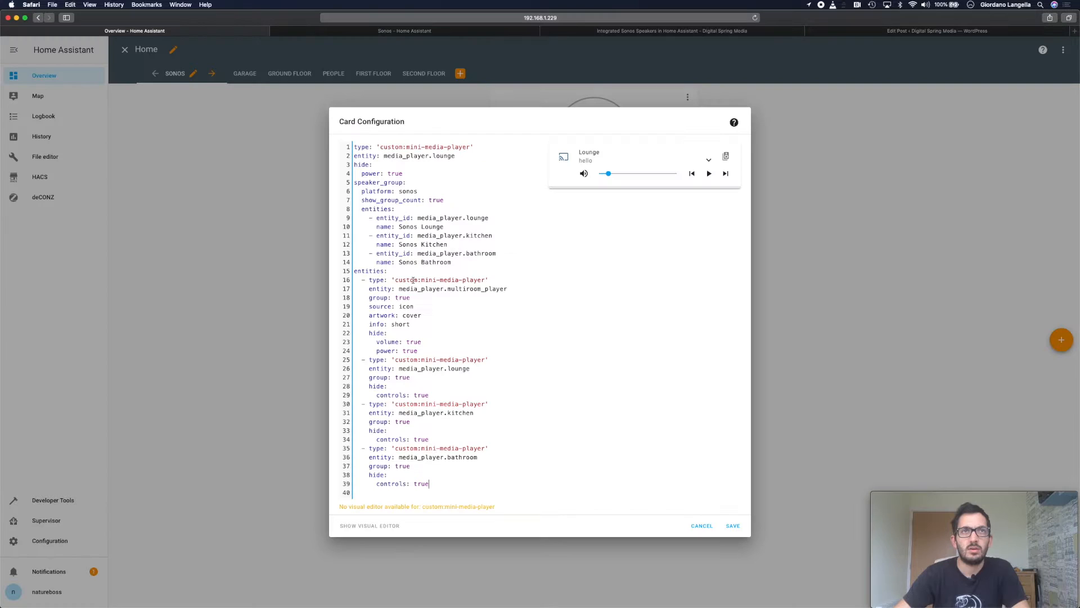
- Examine the lounge, kitchen and bathroom entity IDs and names in the card's speaker group and entities sections
double_click(395, 218)
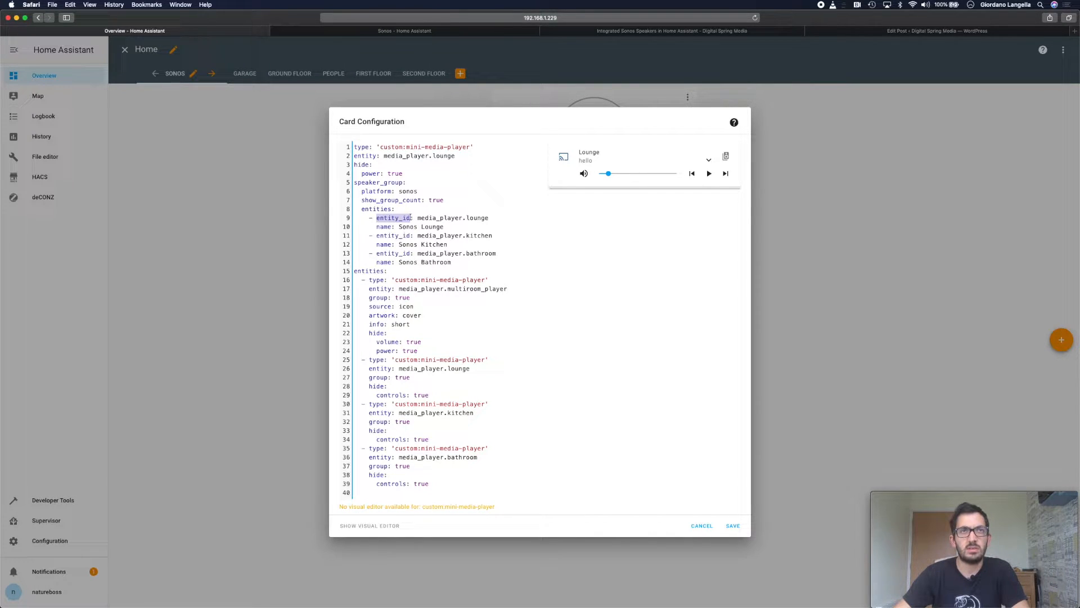
click(459, 263)
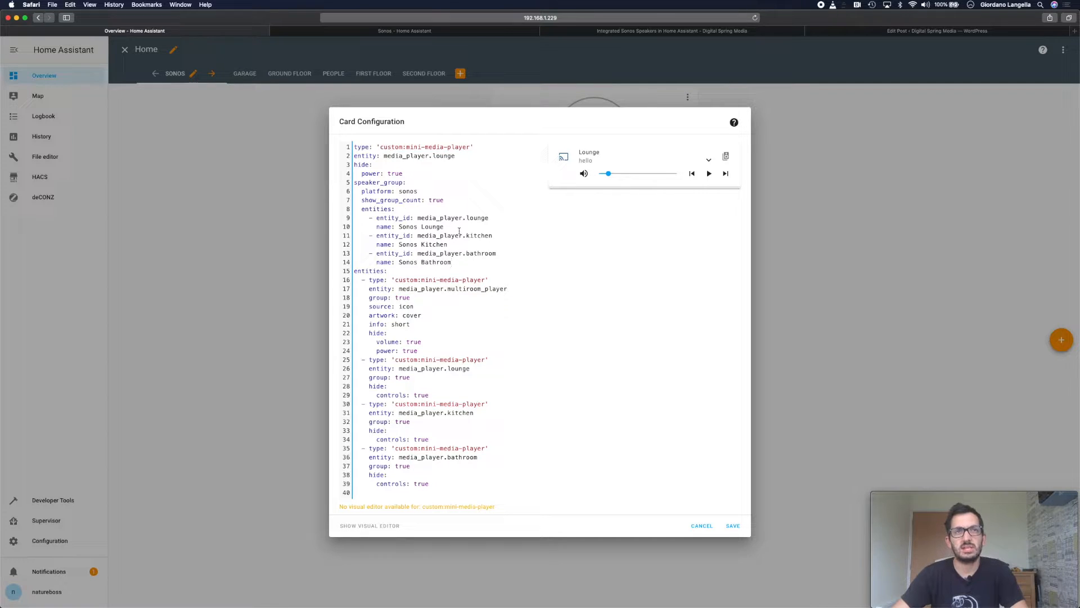
double_click(479, 218)
click(479, 235)
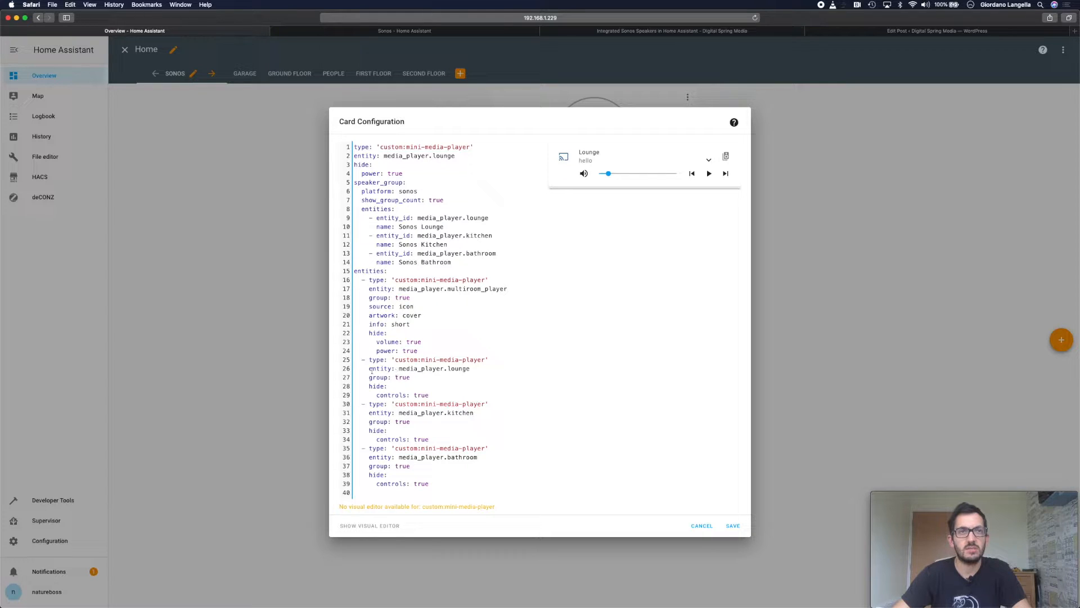
double_click(378, 368)
double_click(459, 368)
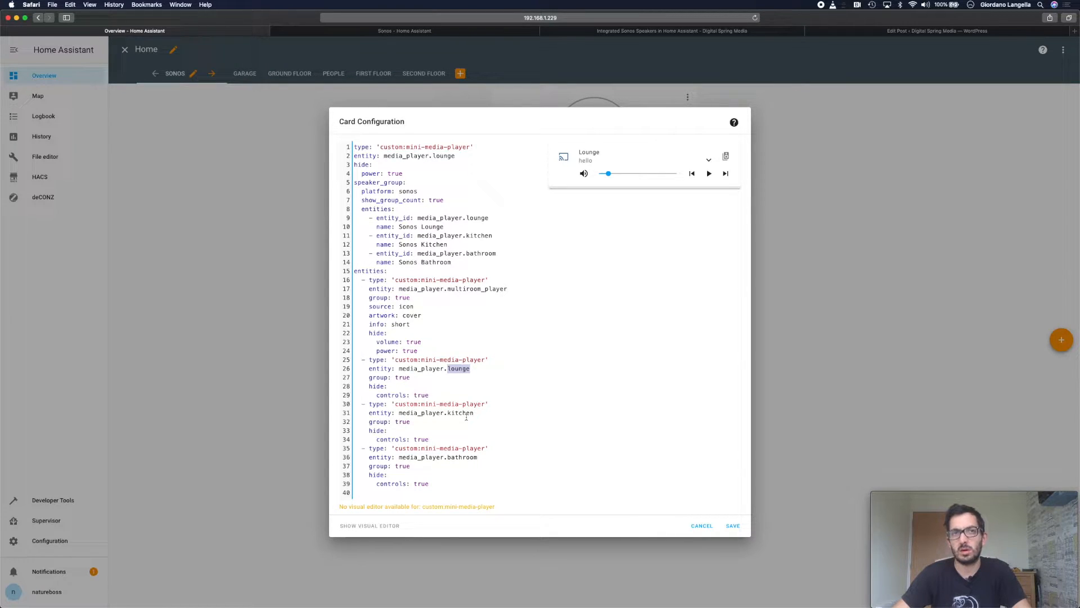
drag(452, 263, 322, 255)
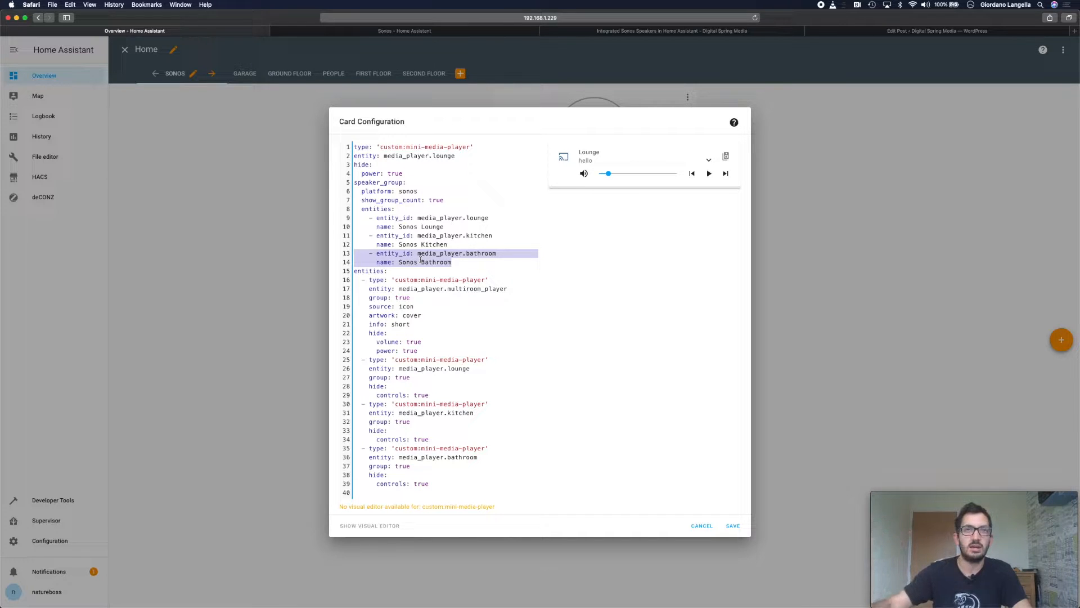
click(463, 260)
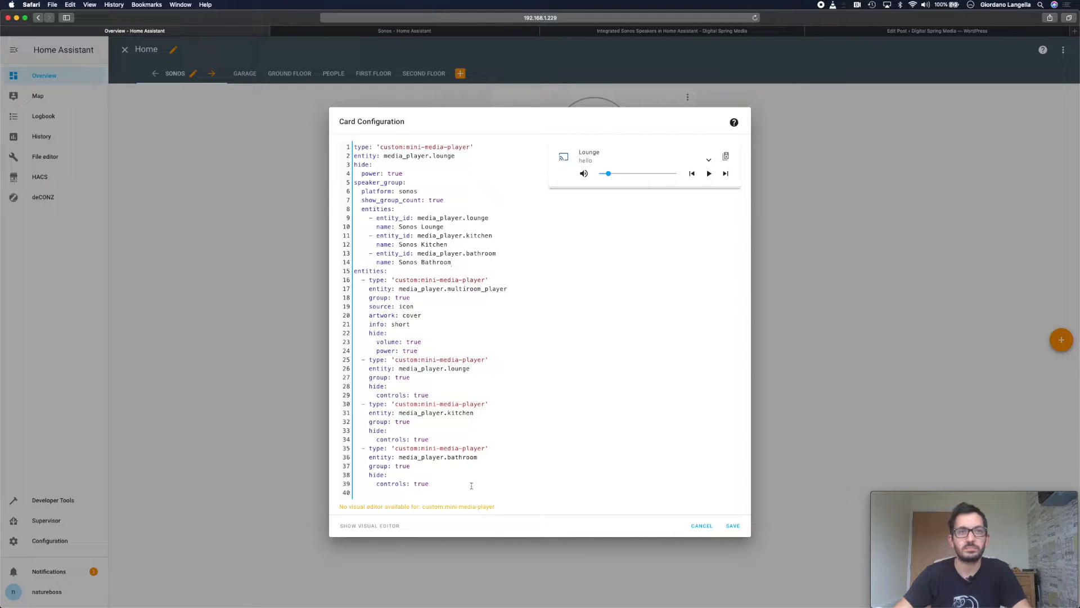
- Save the mini media player card, leave dashboard editing, and expand the Lounge card's speaker grouping options
click(732, 525)
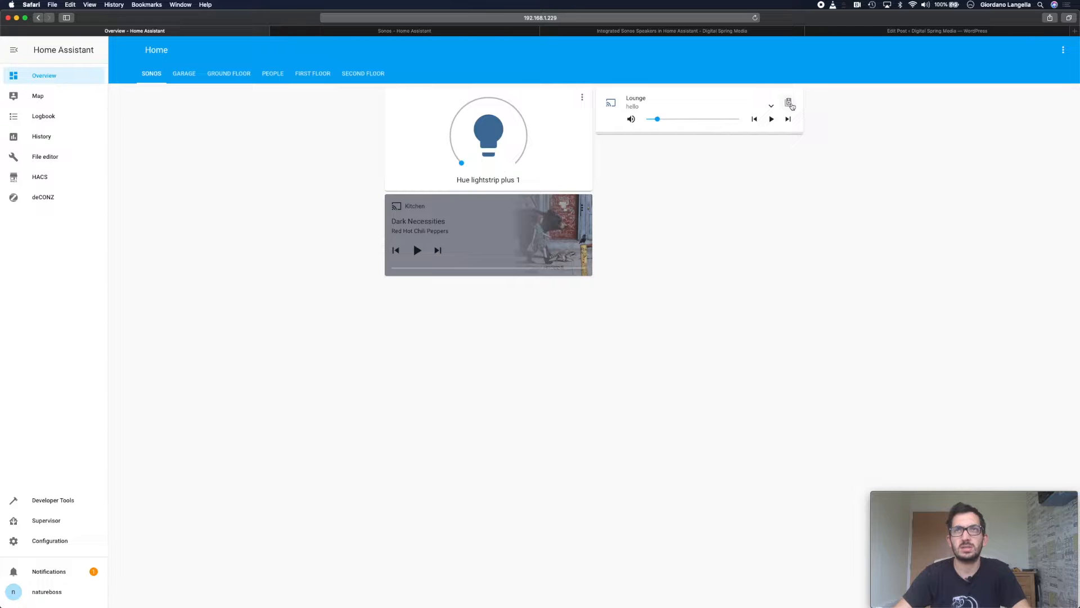
click(789, 104)
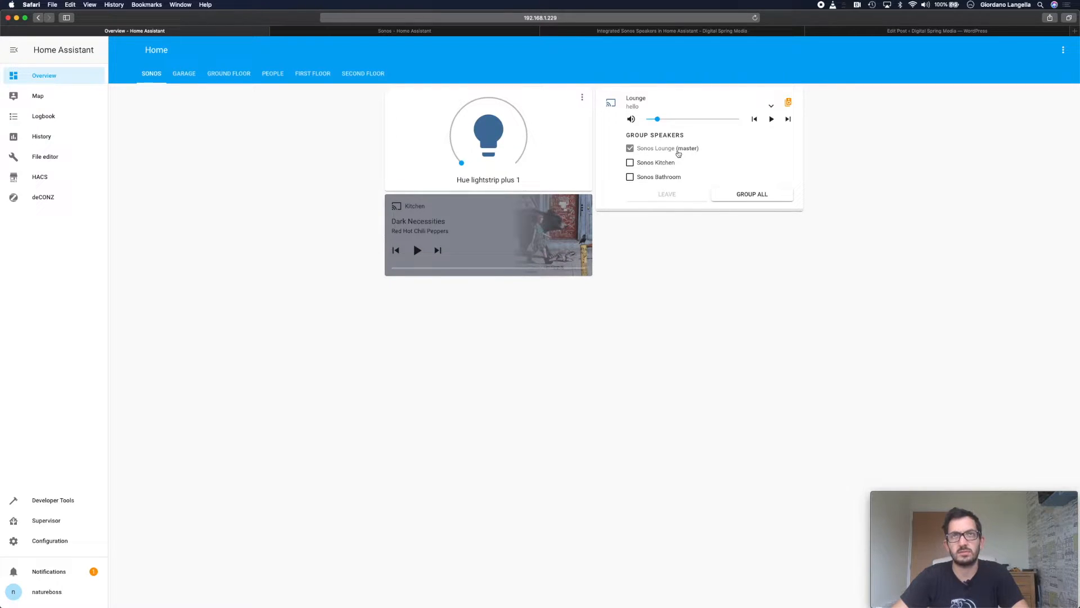
- Group Sonos Kitchen and Sonos Bathroom with the Lounge master speaker, and ungroup them all at once
click(632, 164)
click(631, 176)
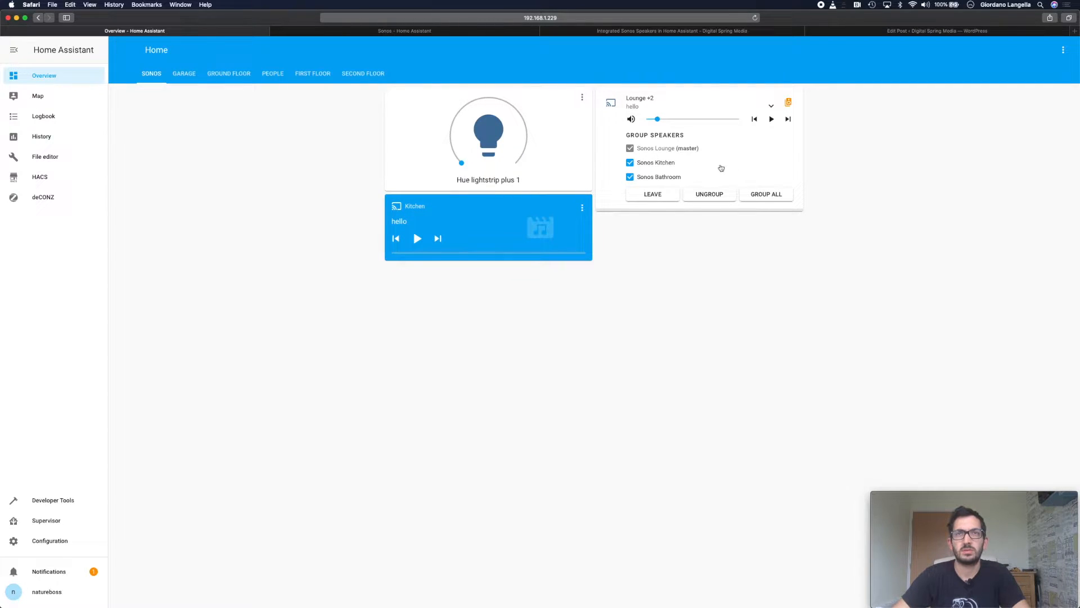
click(712, 198)
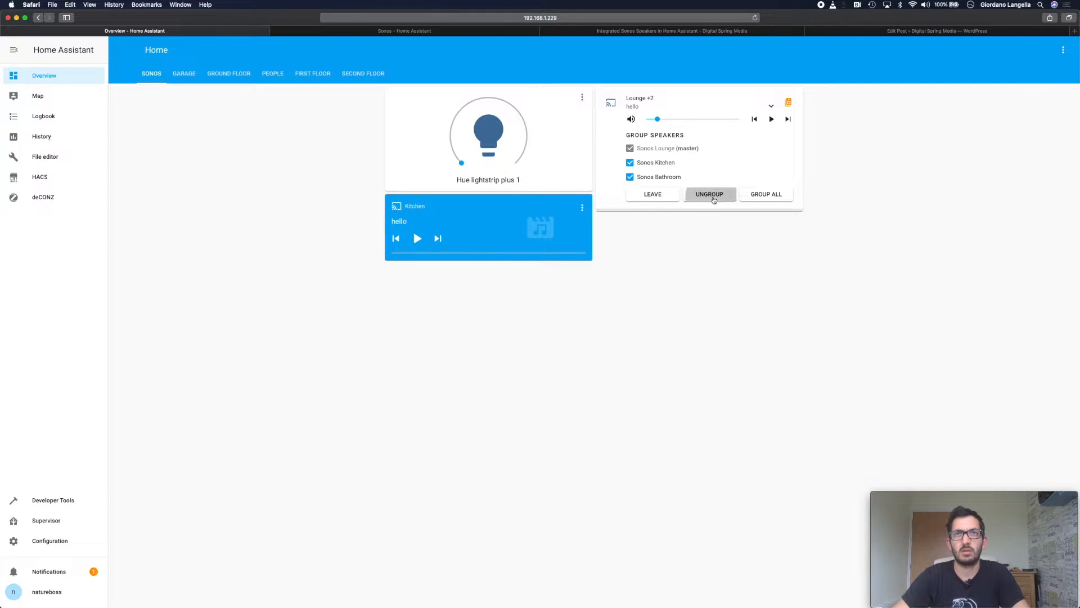
- Test individual speaker grouping by adding Sonos Bathroom and Sonos Kitchen to the Lounge group and removing both again
click(631, 177)
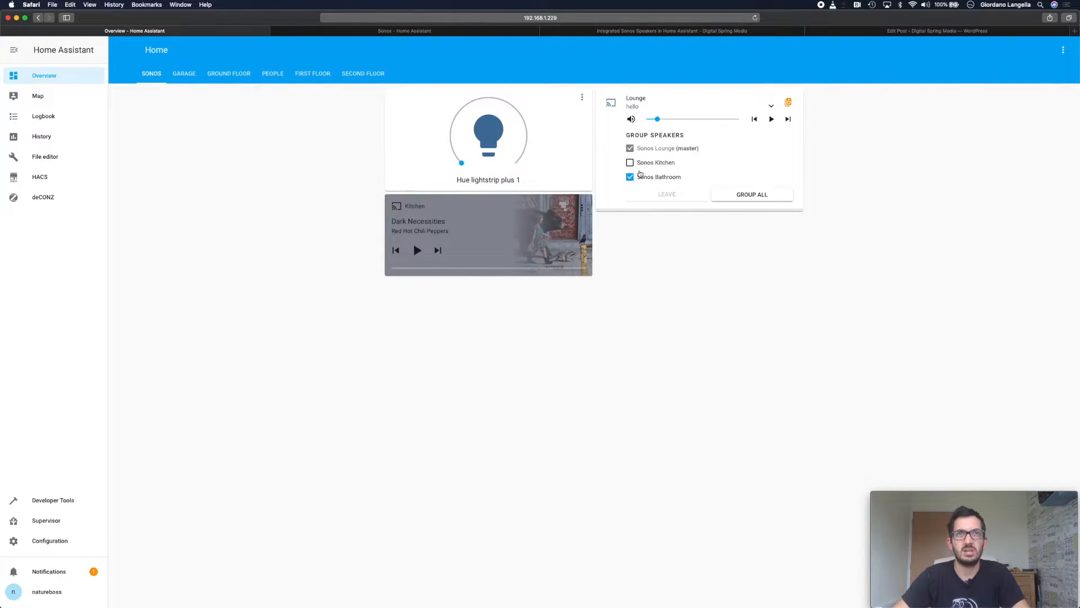
click(642, 163)
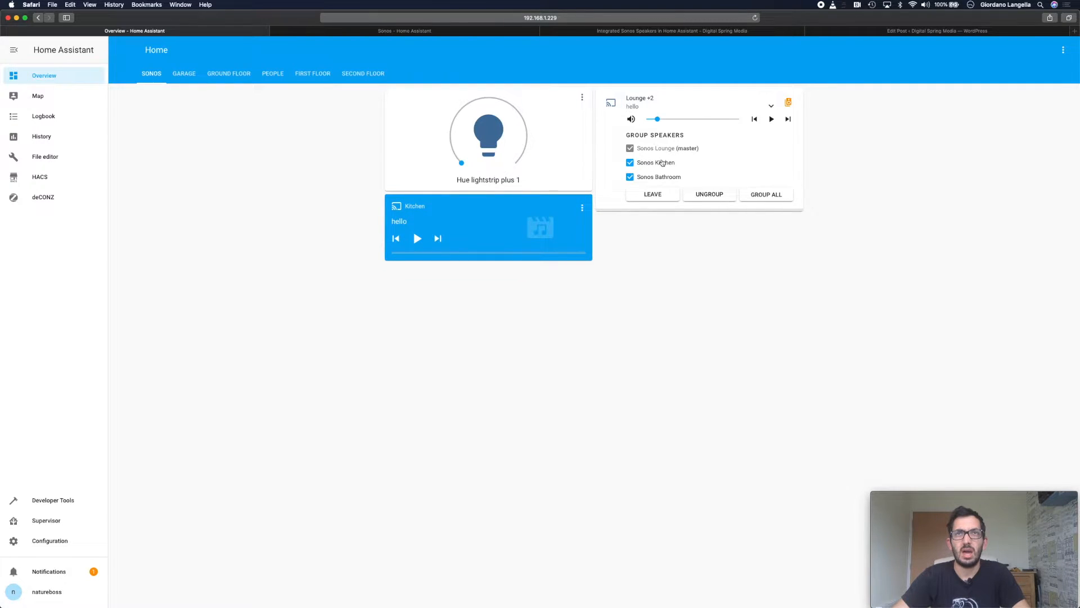
click(667, 168)
click(669, 175)
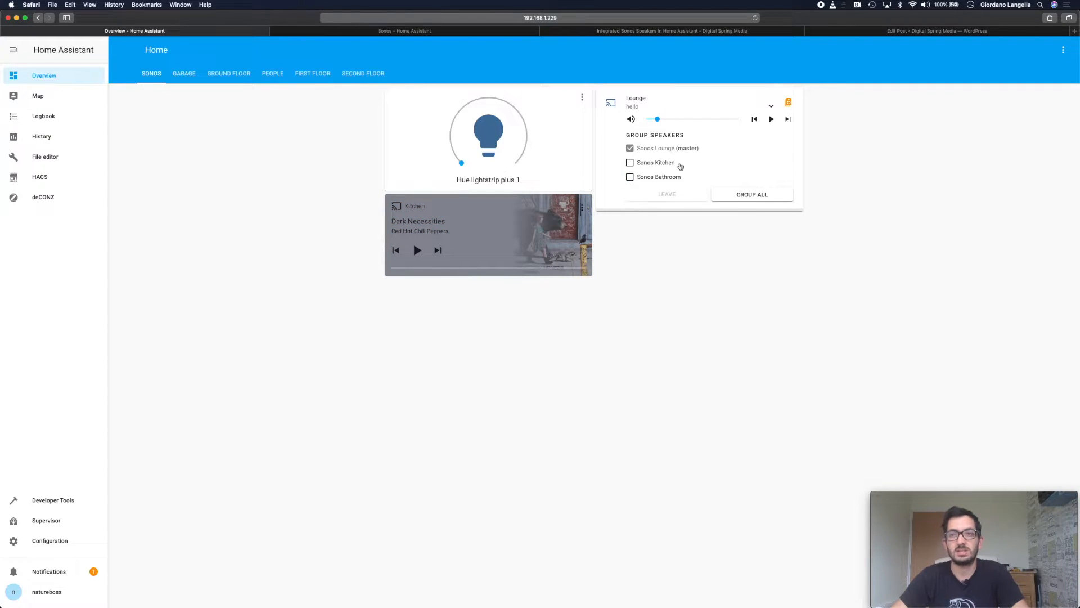
- Raise the Lounge speaker's volume slightly and view the media sources available on its card
drag(672, 121, 667, 120)
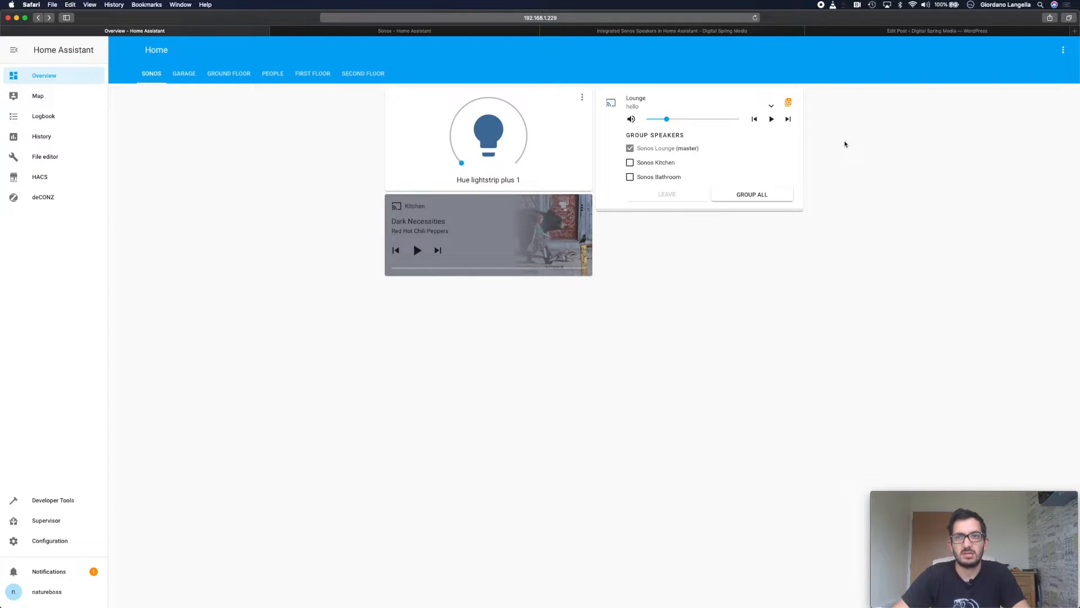
click(771, 106)
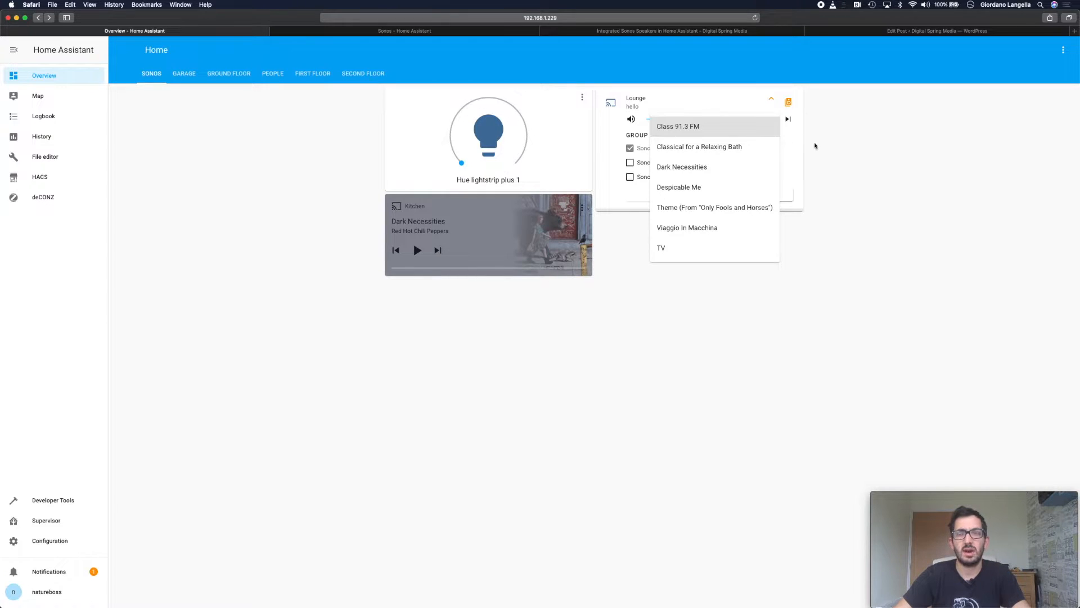
click(847, 154)
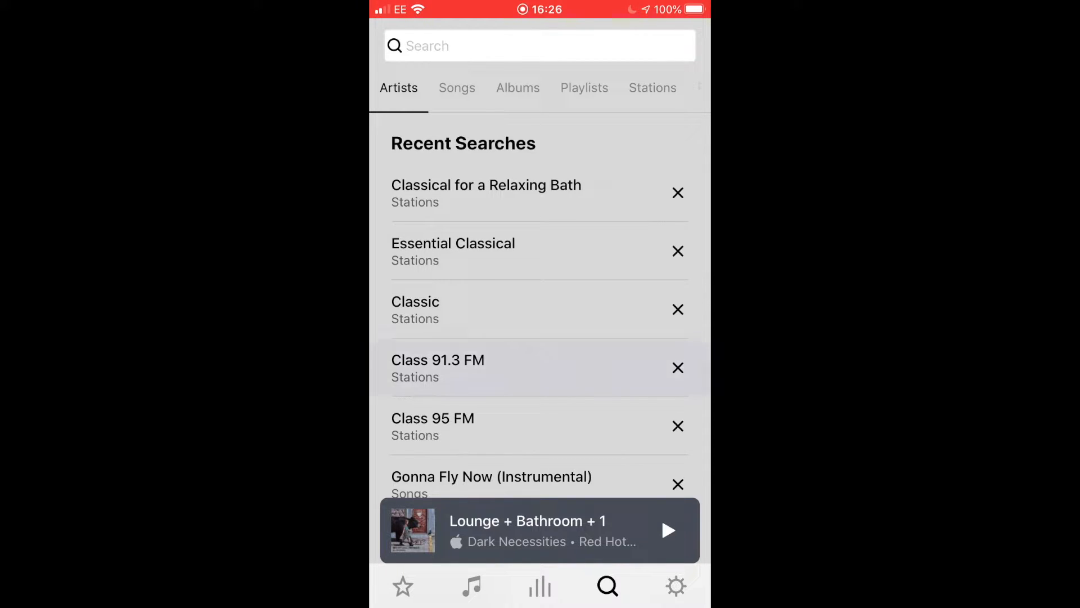
- In the Sonos mobile app, open the recent search Class 91.3 FM and add the station to My Sonos
click(438, 368)
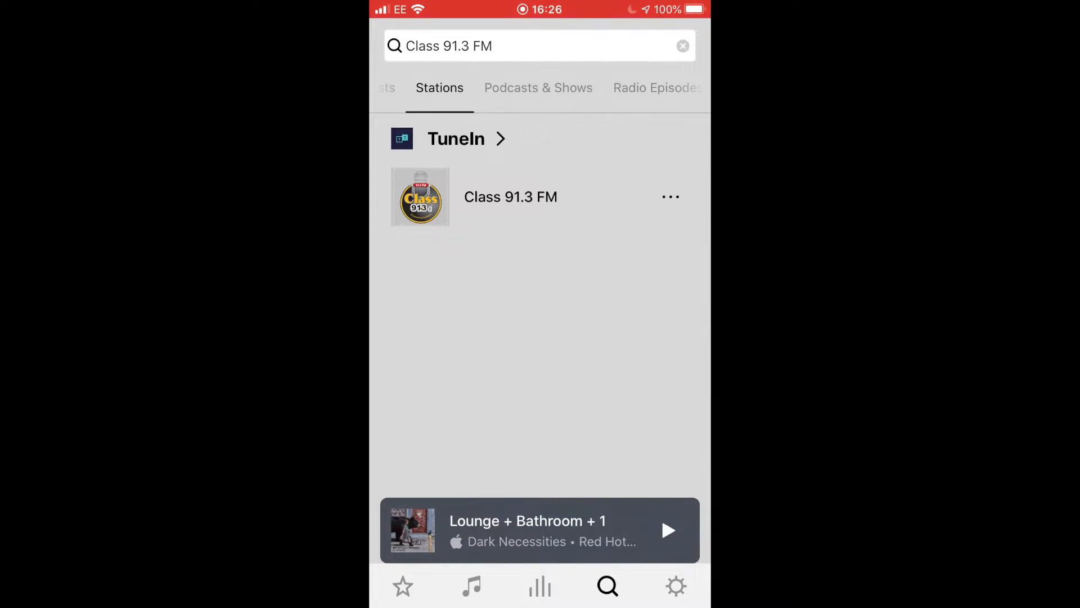
click(671, 196)
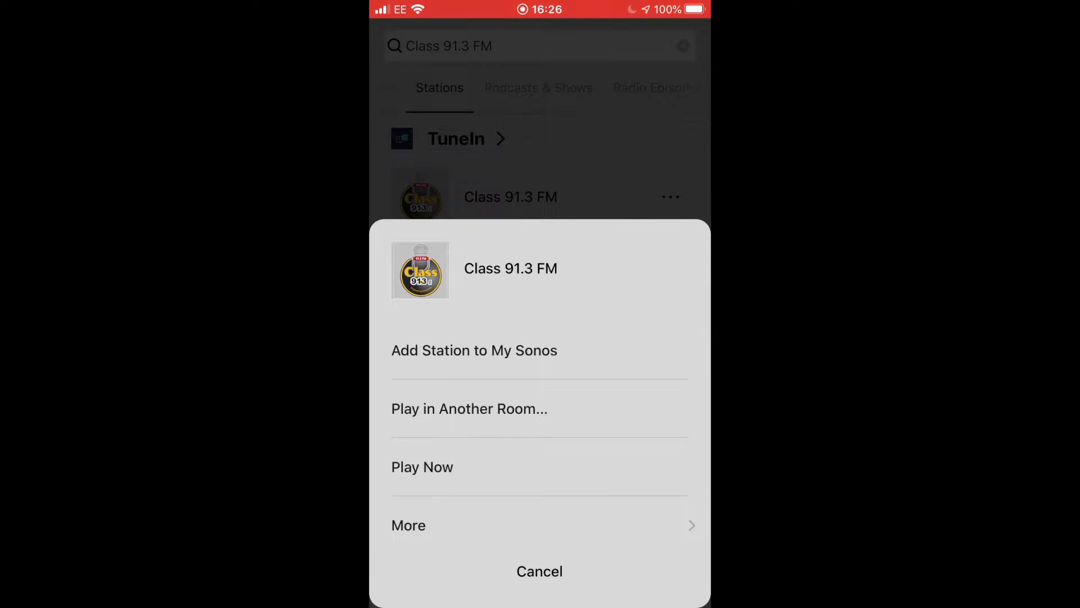
click(474, 350)
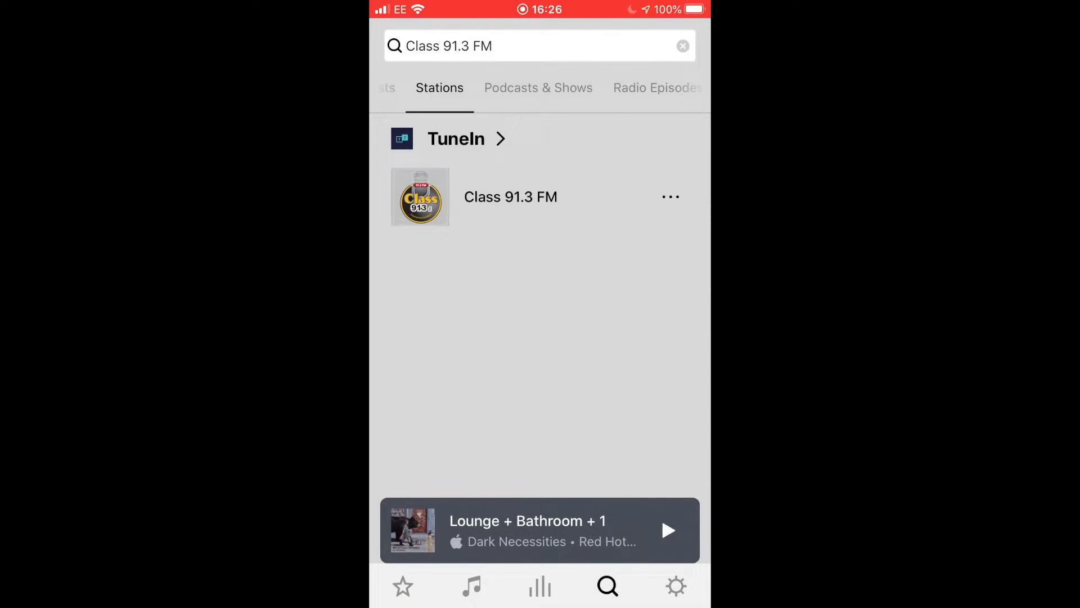
- Examine the recently played items, playlists, songs and stations saved in My Sonos
click(403, 586)
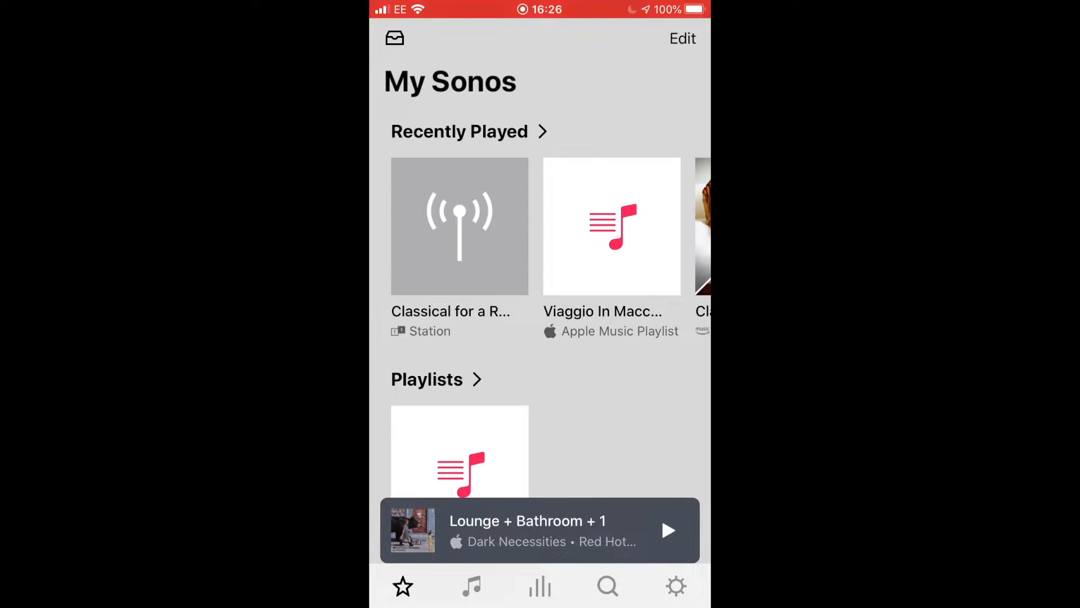
scroll(540, 338, down, 1)
scroll(541, 337, up, 1)
scroll(540, 226, right, 1)
scroll(540, 226, right, 10)
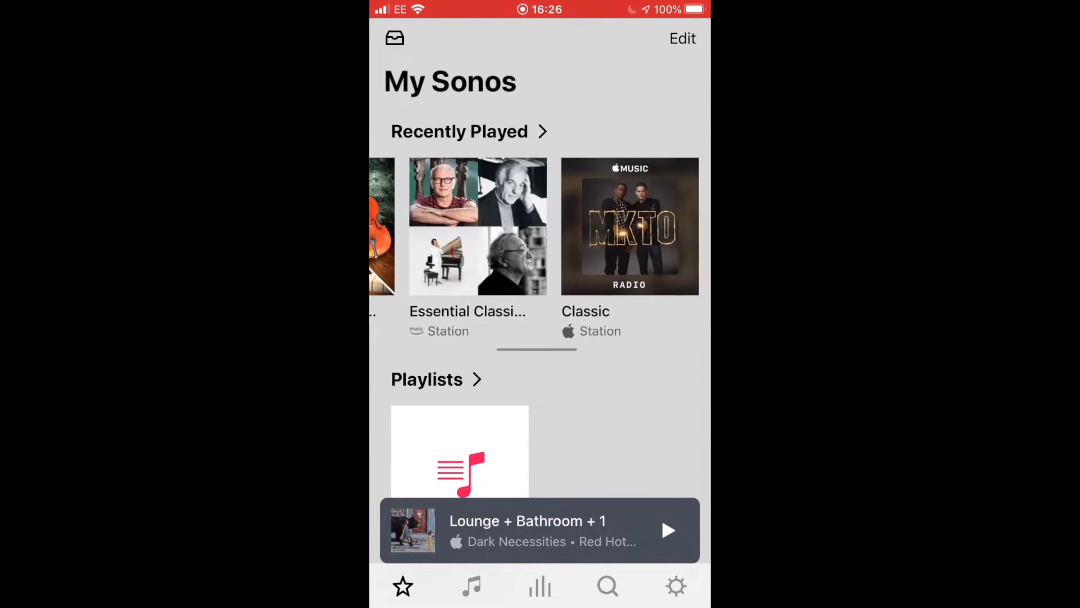
scroll(541, 226, right, 6)
scroll(540, 226, left, 2)
scroll(540, 227, left, 8)
scroll(540, 337, down, 6)
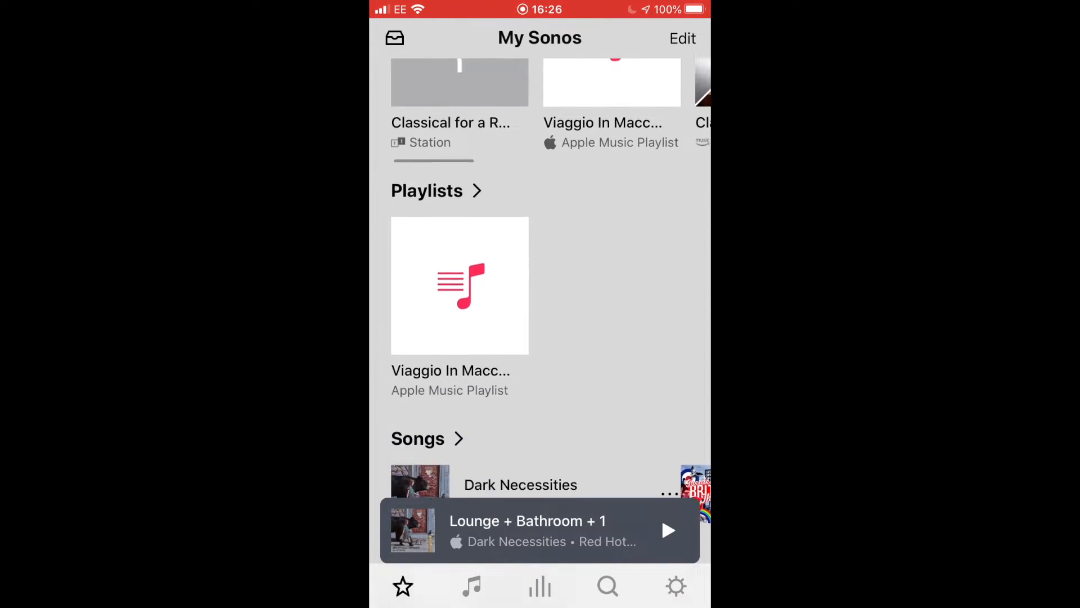
scroll(540, 337, down, 5)
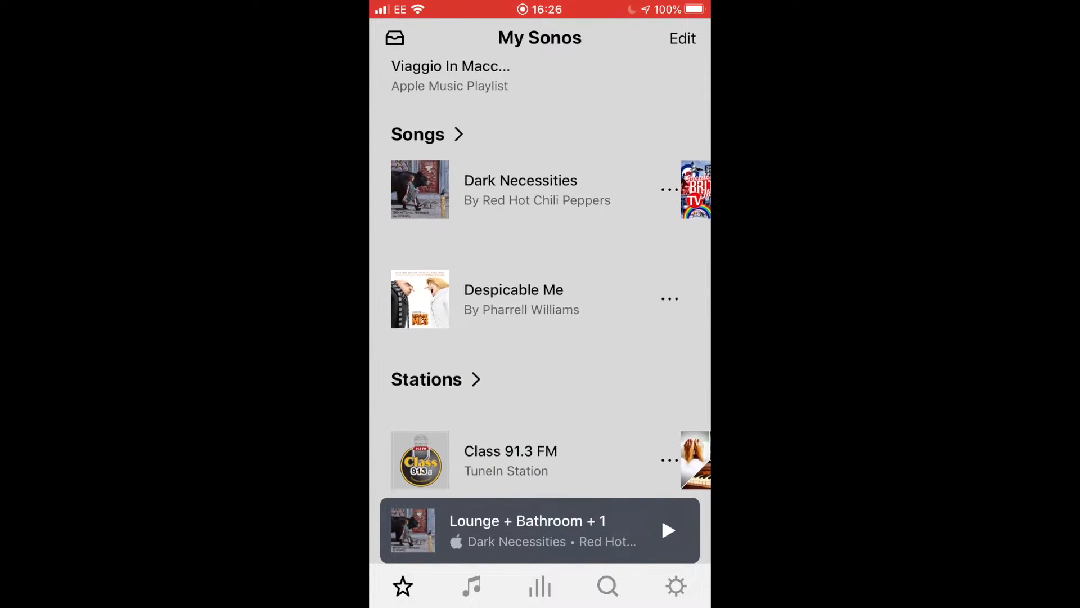
scroll(541, 338, down, 2)
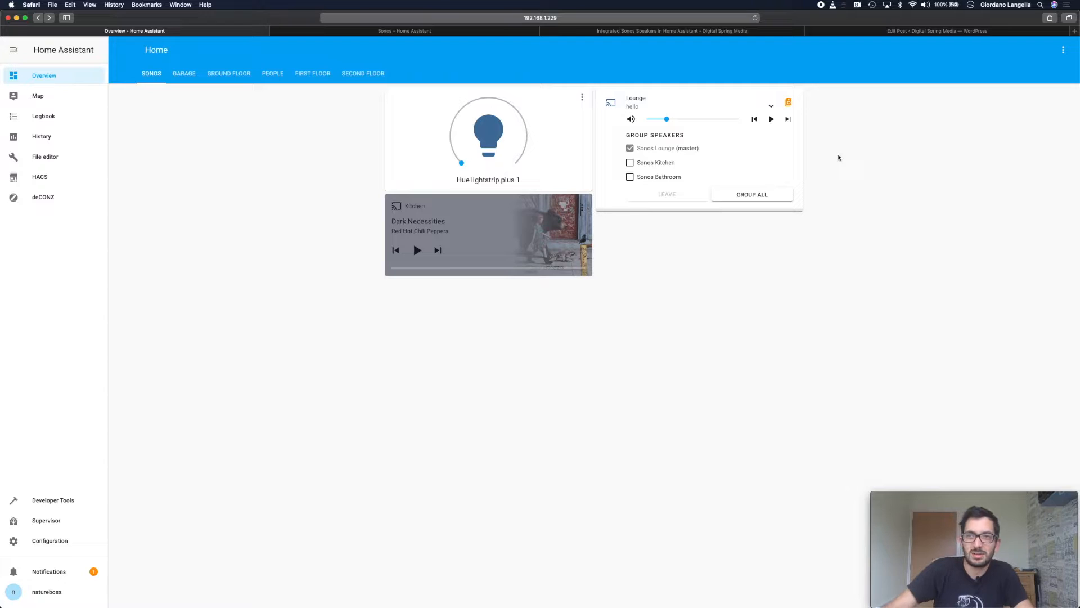
- Back in the Home Assistant dashboard, compare the Lounge card's source list with the My Sonos favourites
click(772, 108)
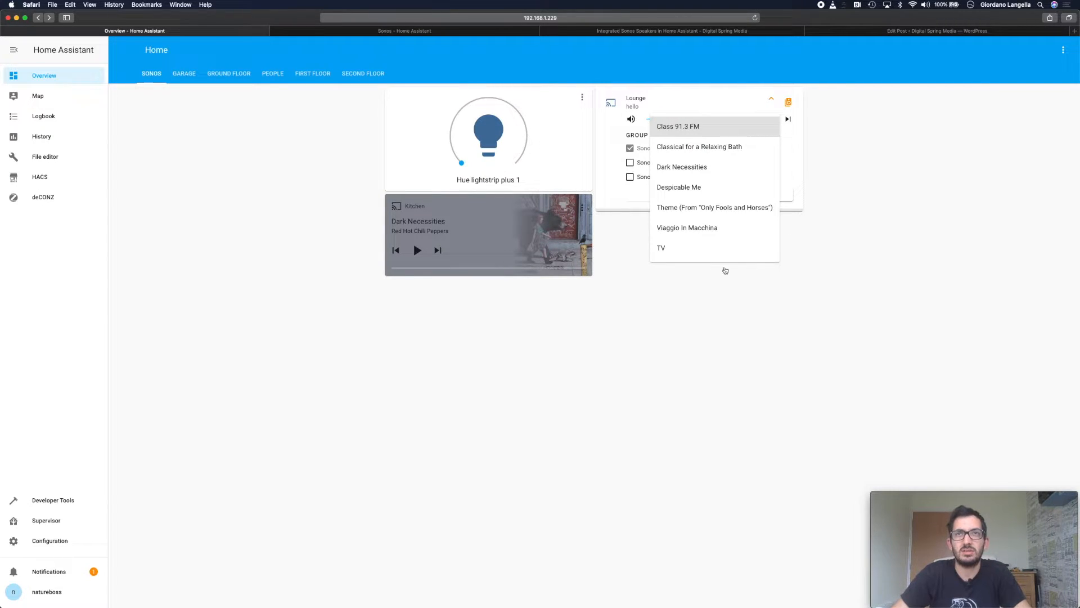
click(849, 205)
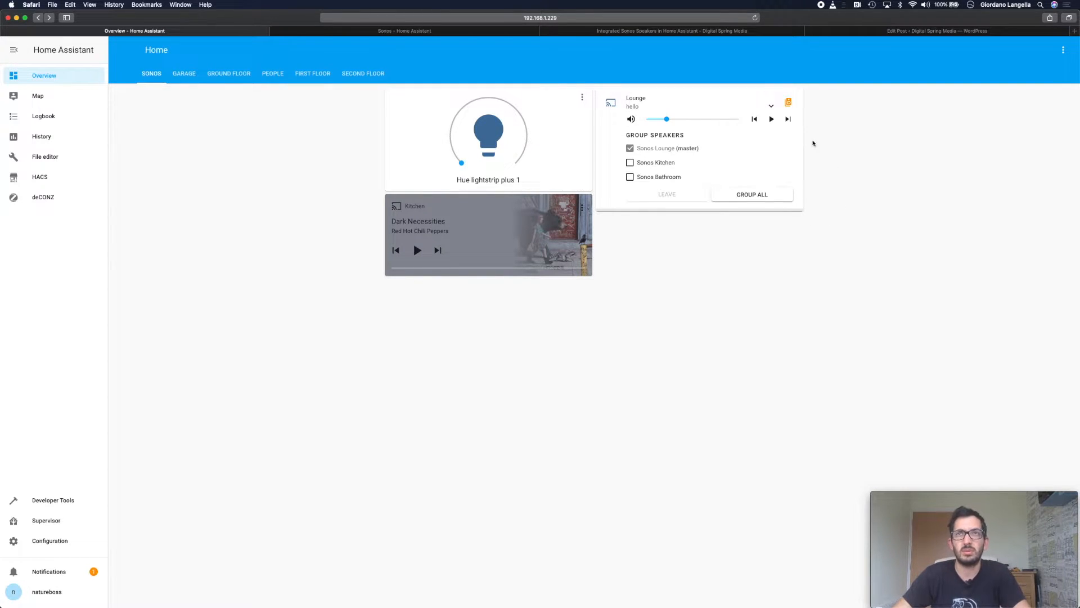
click(774, 105)
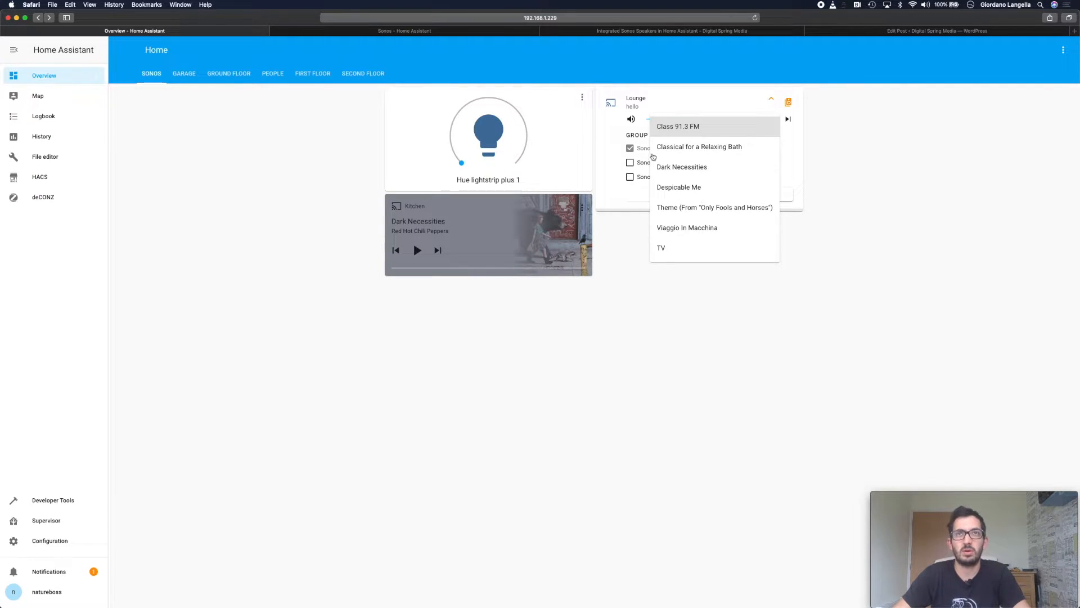
click(836, 228)
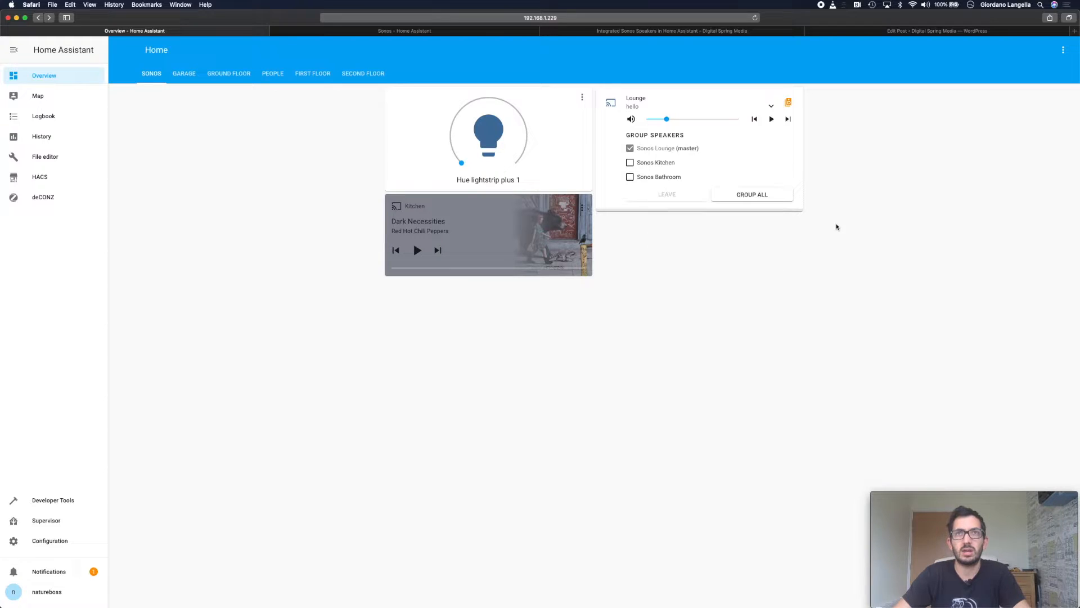
- Mute the Lounge speaker and play Theme (From "Only Fools and Horses") from its source list
click(631, 121)
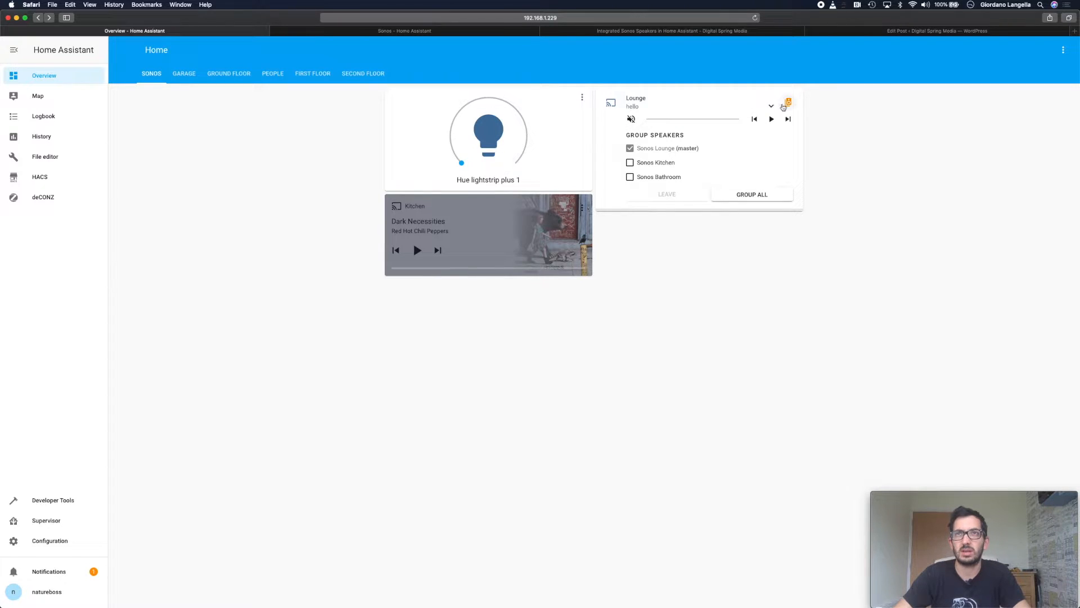
click(772, 107)
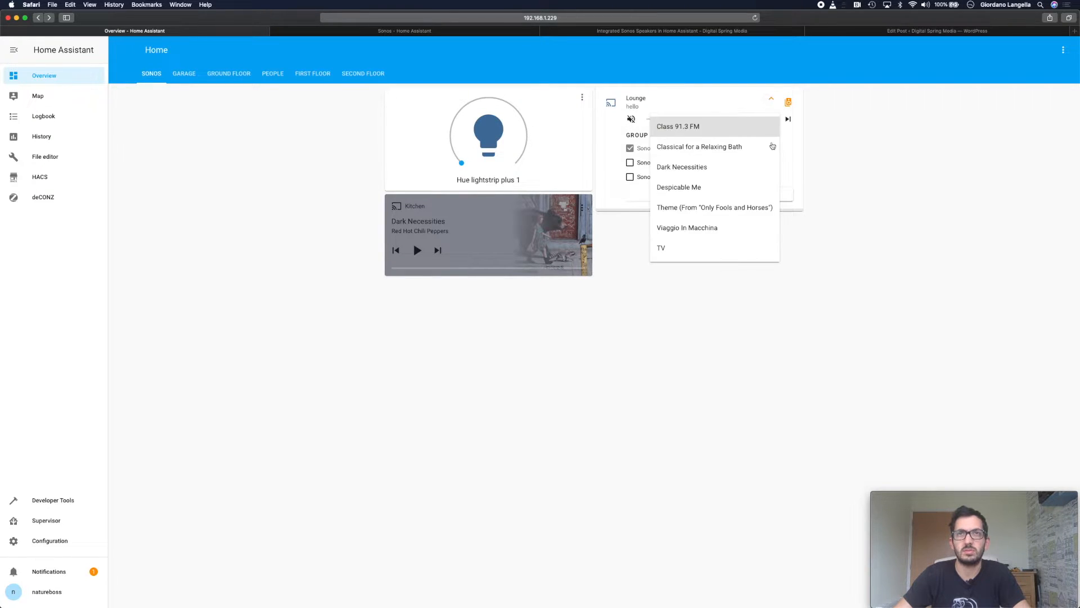
click(704, 208)
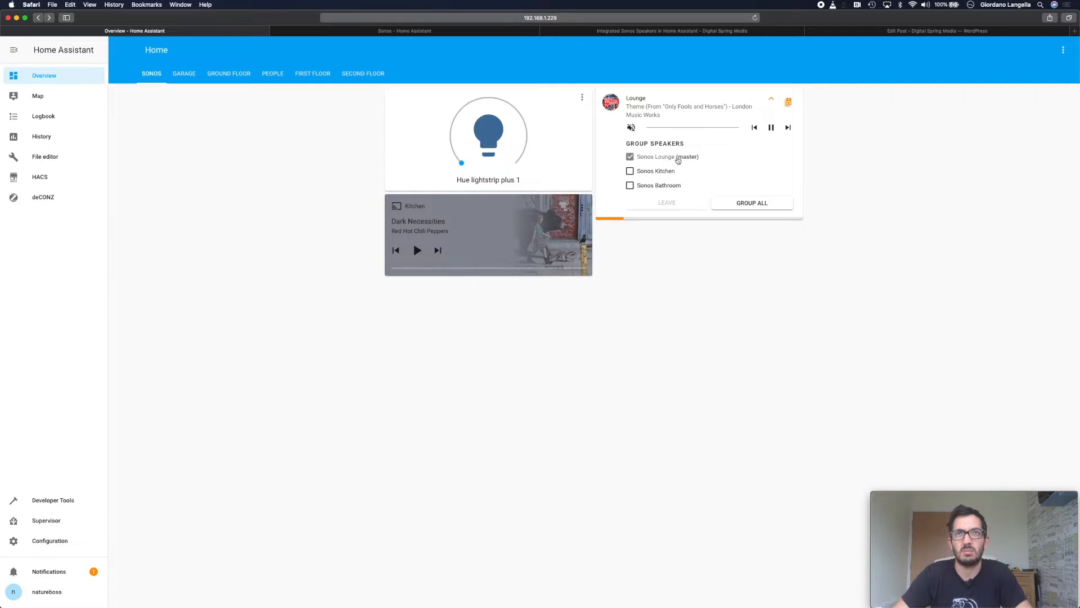
- Test adding Kitchen and Bathroom to the playing Lounge speaker and removing them, and pause the Lounge playback
click(630, 171)
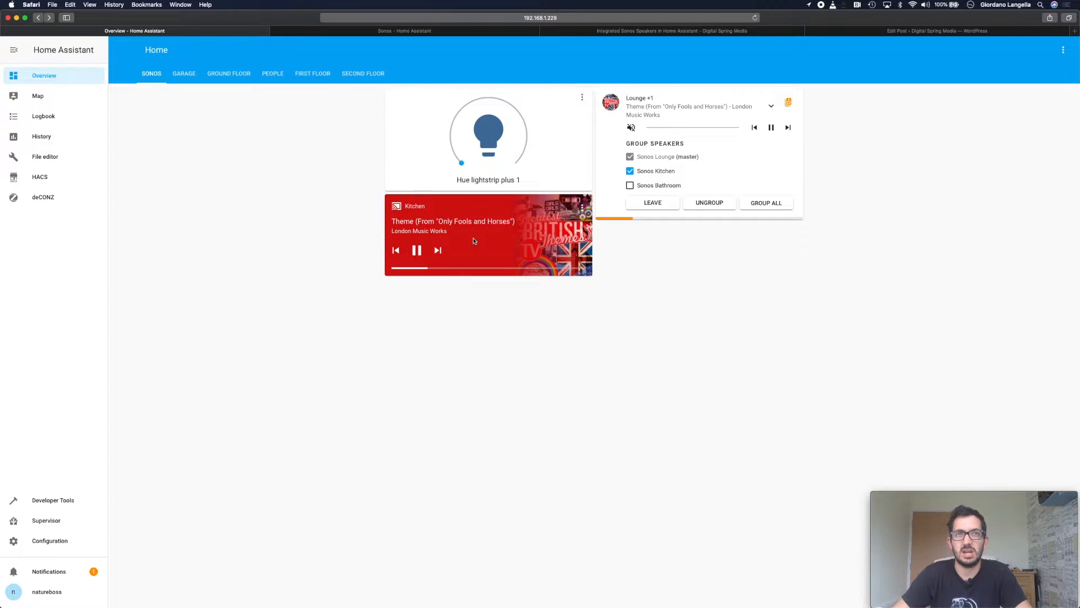
click(630, 185)
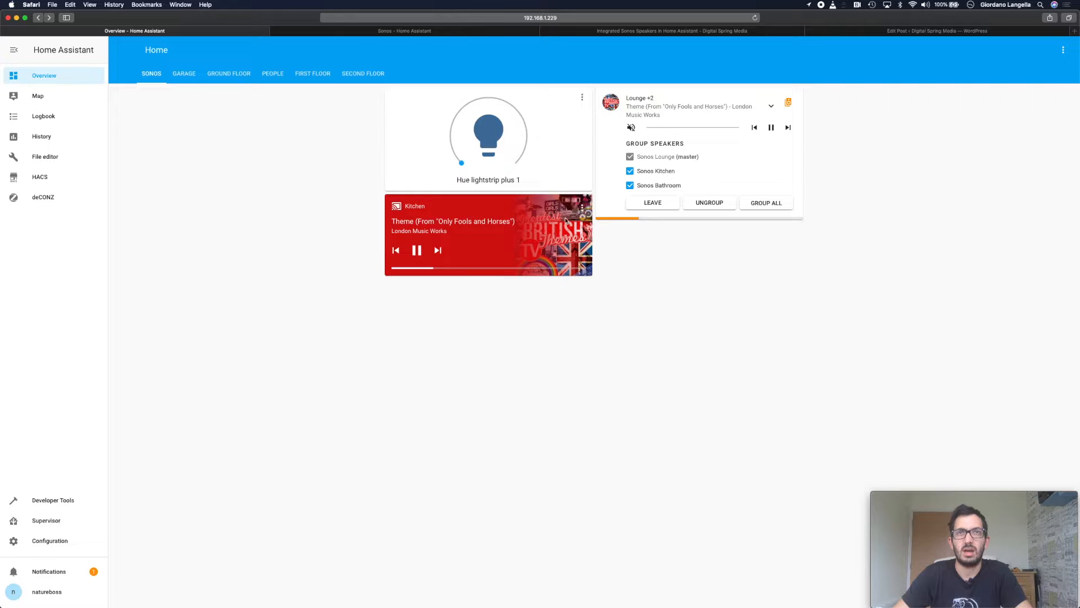
click(631, 185)
click(630, 170)
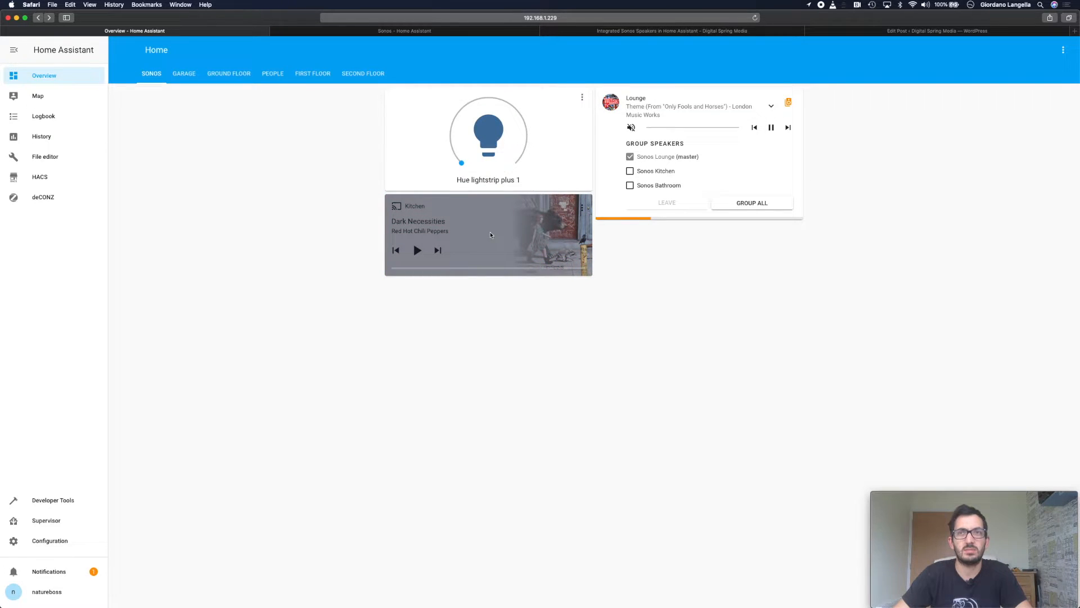
click(772, 129)
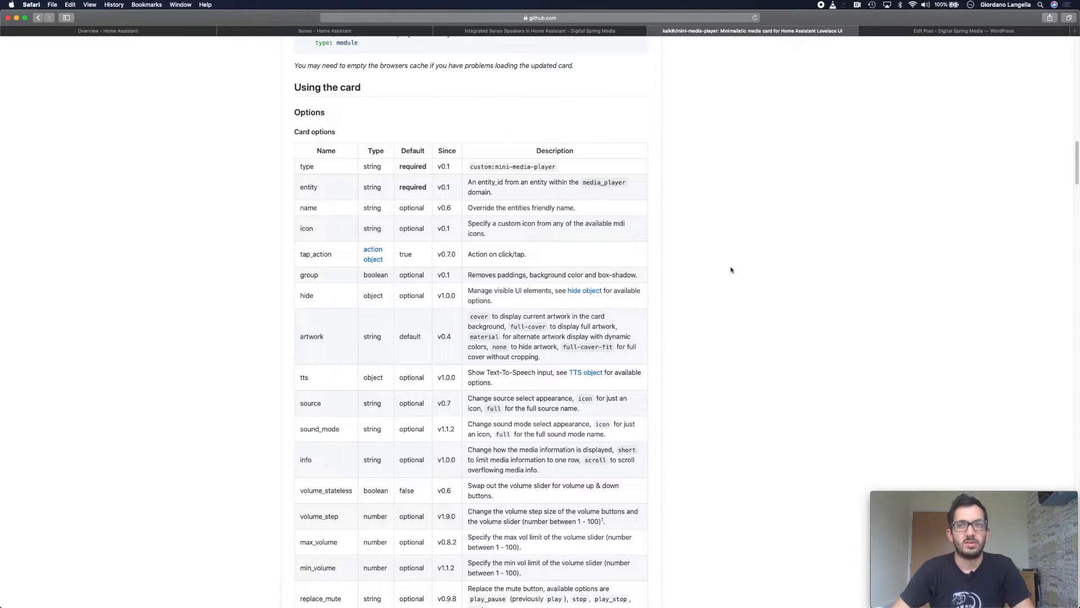
- Examine the card options table in the mini-media-player documentation on GitHub
scroll(533, 267, up, 20)
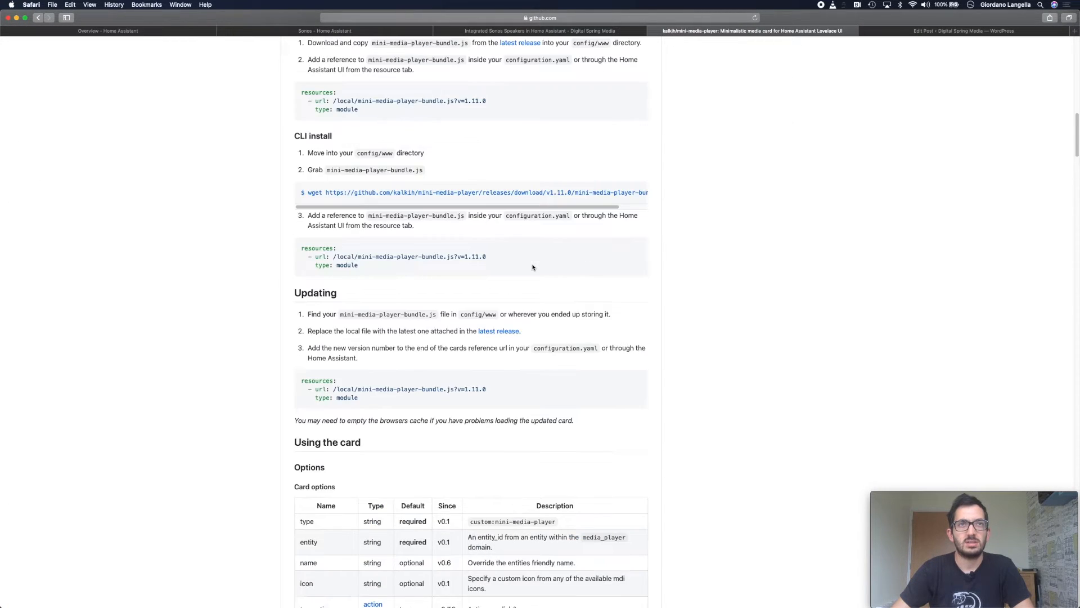
scroll(537, 263, down, 20)
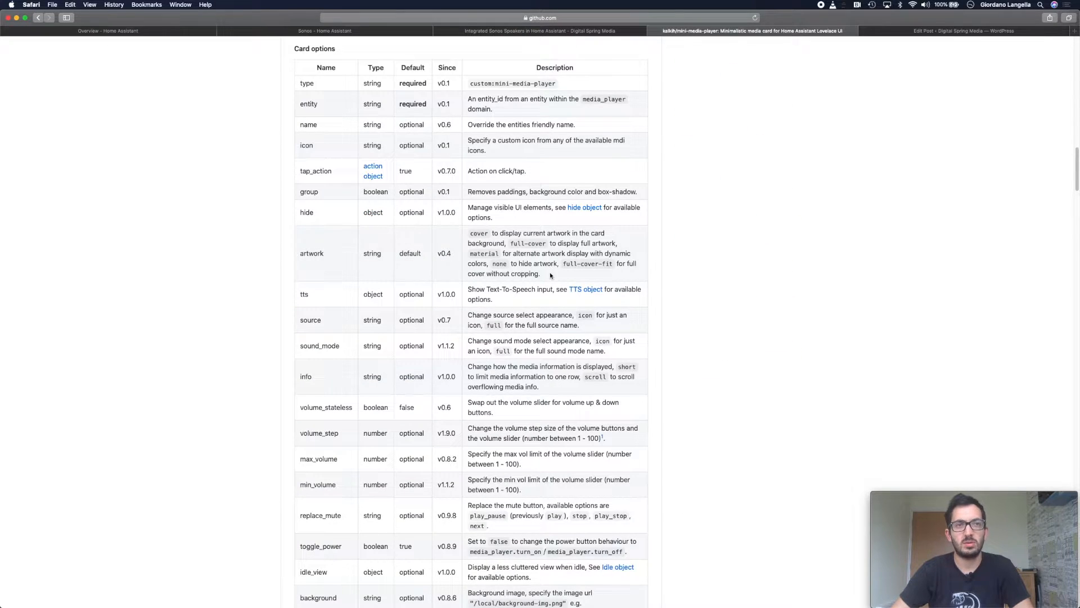
scroll(550, 274, down, 3)
scroll(550, 272, down, 8)
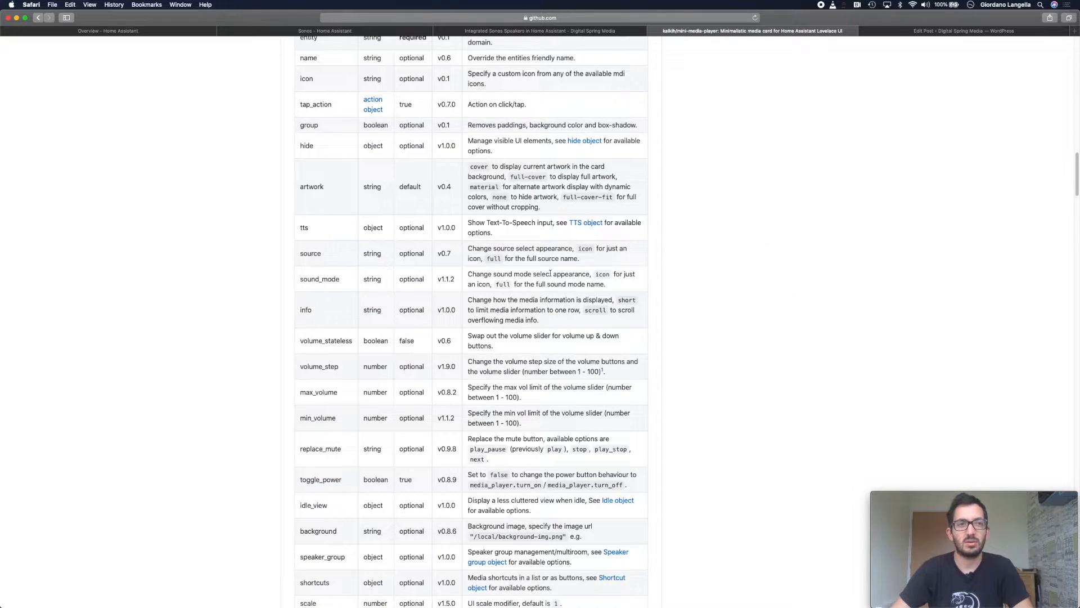
scroll(551, 273, up, 10)
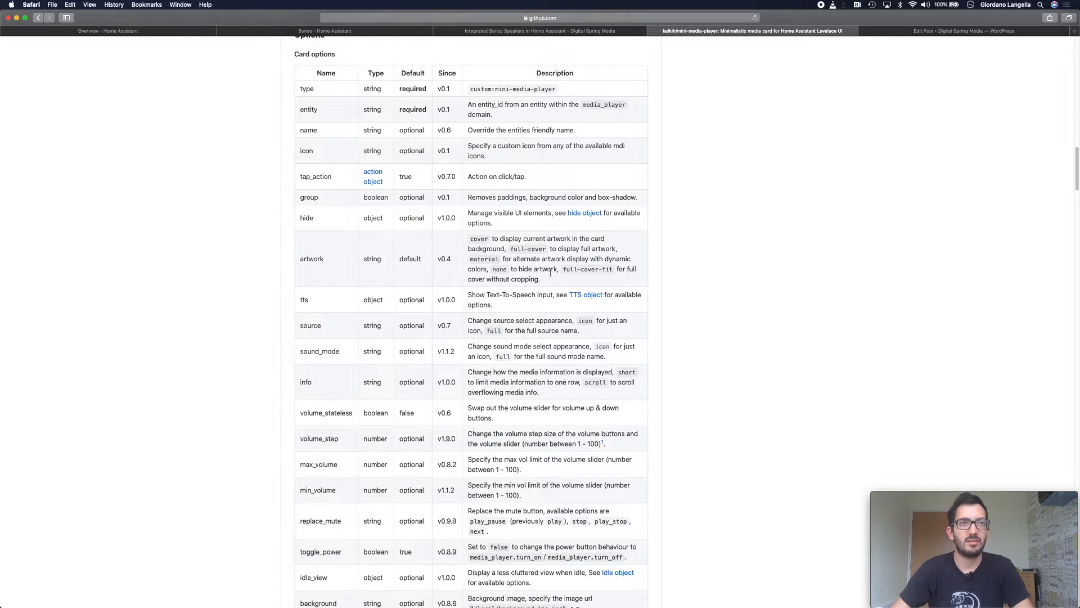
scroll(550, 274, up, 2)
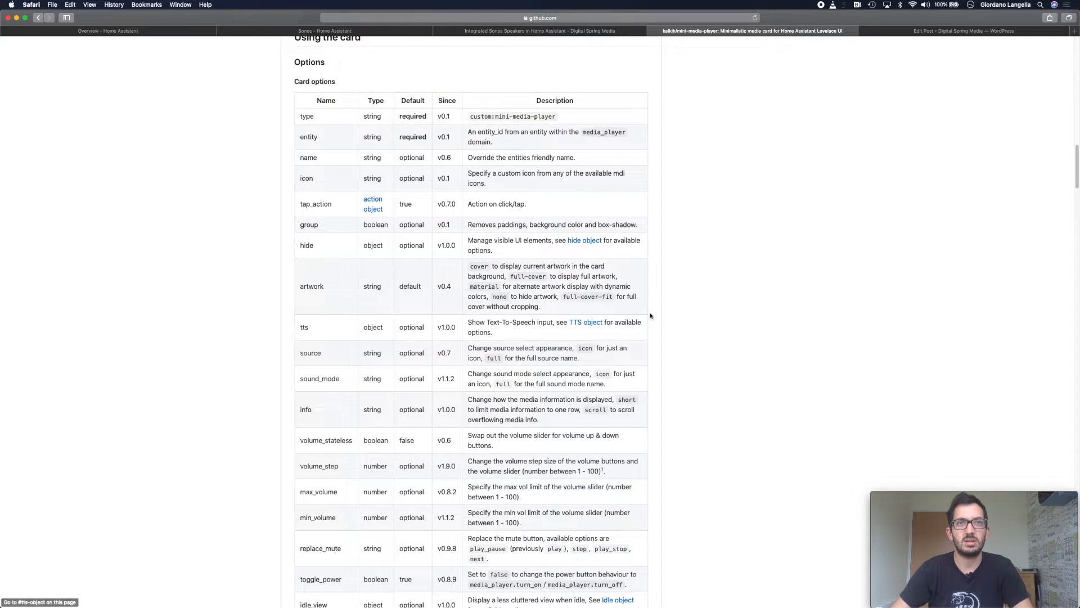
- Read the artwork option's description, highlighting the option name and its cover value
drag(297, 290, 566, 313)
click(577, 318)
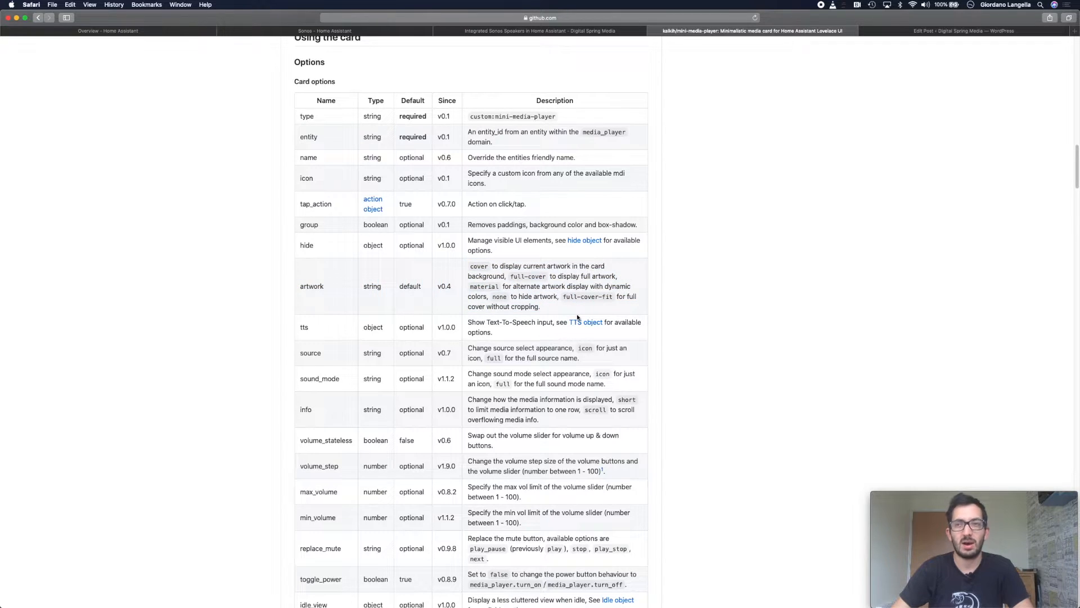
double_click(316, 284)
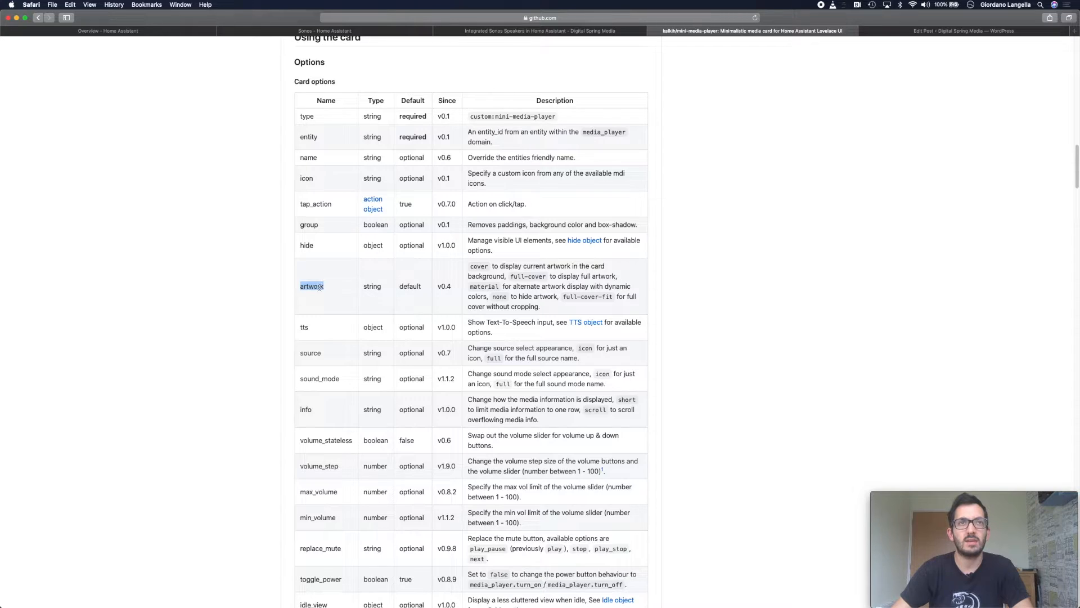
double_click(487, 267)
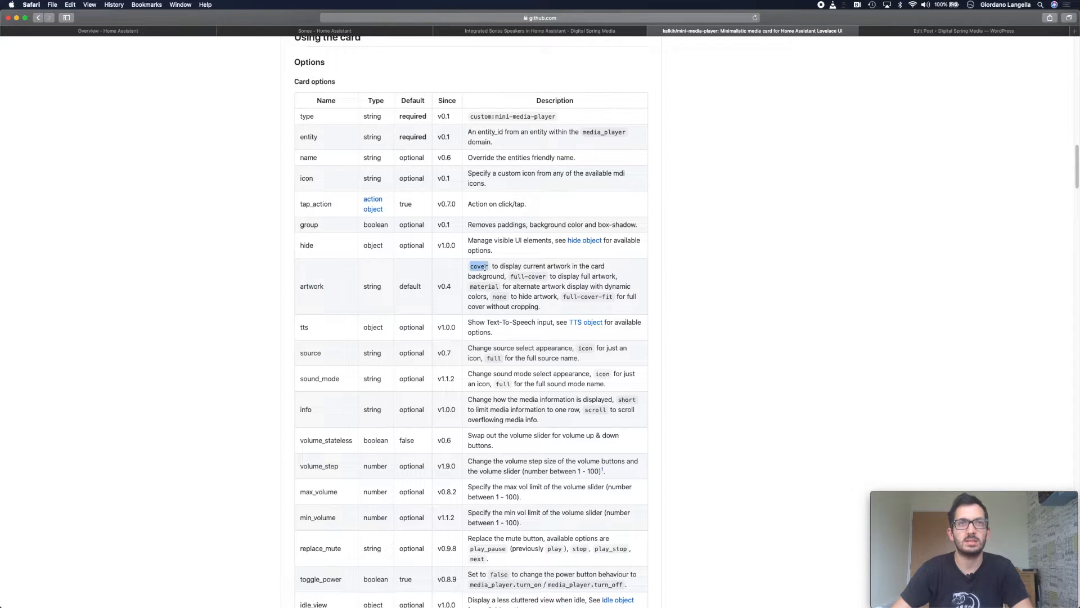
- Set the Lounge mini media player card's artwork option to cover and save the card configuration
double_click(536, 286)
click(526, 277)
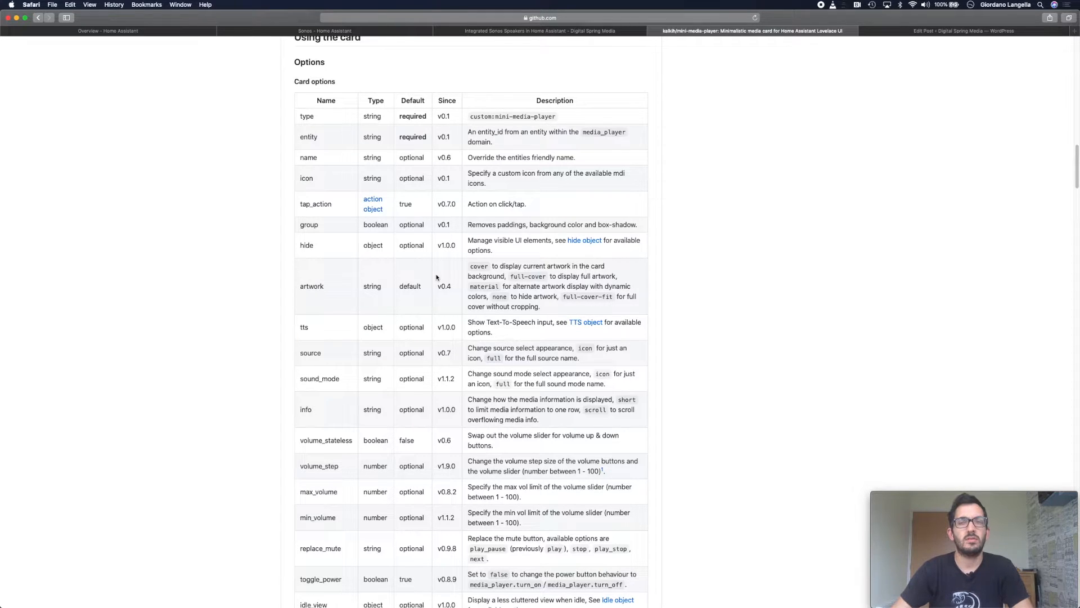
click(180, 32)
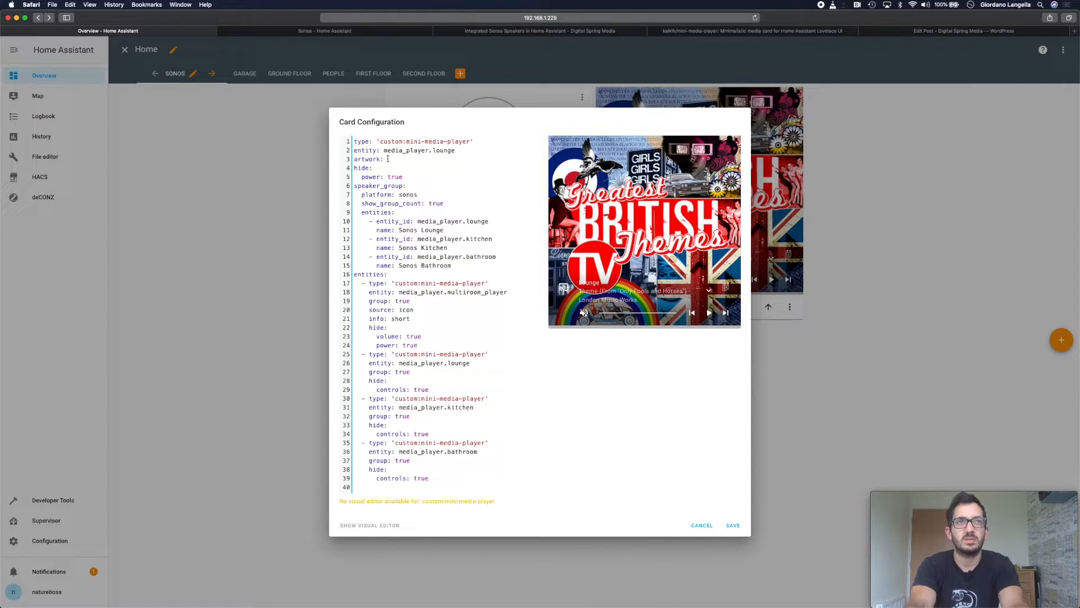
click(388, 159)
text(cover)
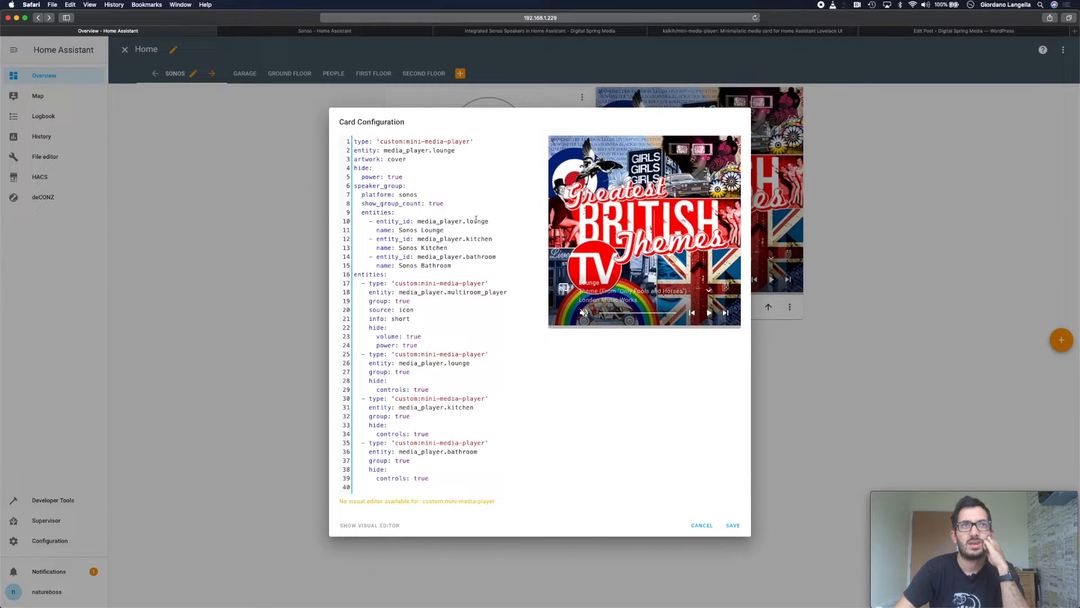
click(733, 525)
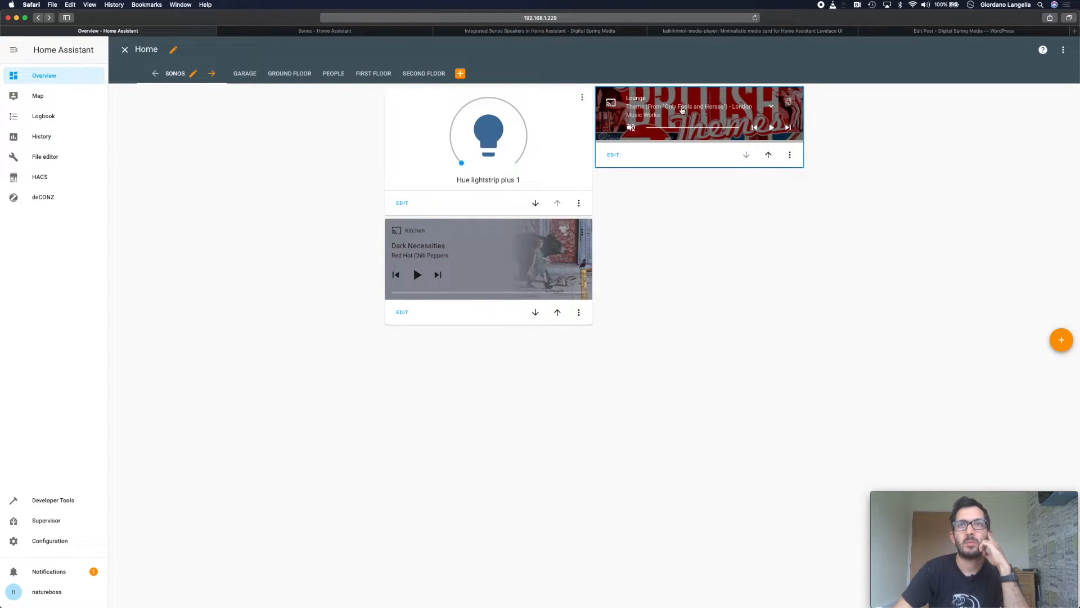
- Play Classical for a Relaxing Bath on the Lounge speaker and skip to the next track to test the artwork
click(773, 107)
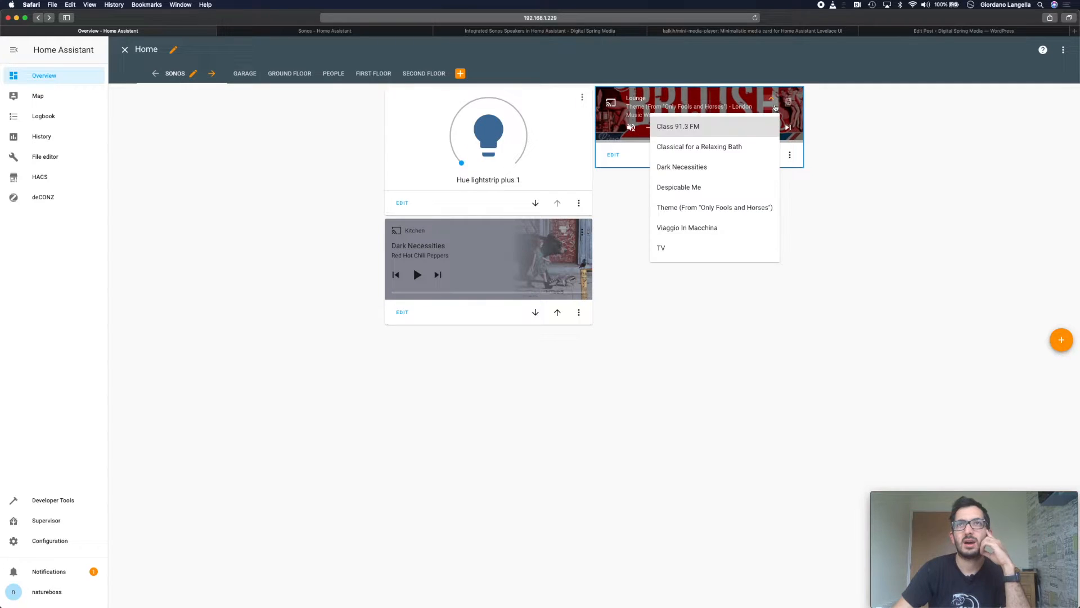
click(736, 271)
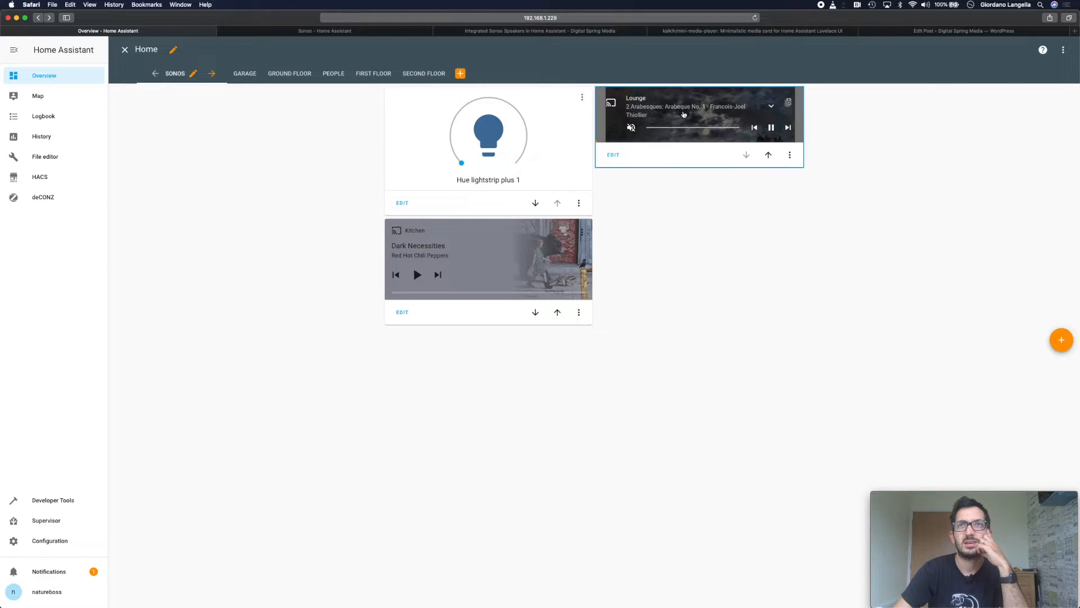
click(790, 130)
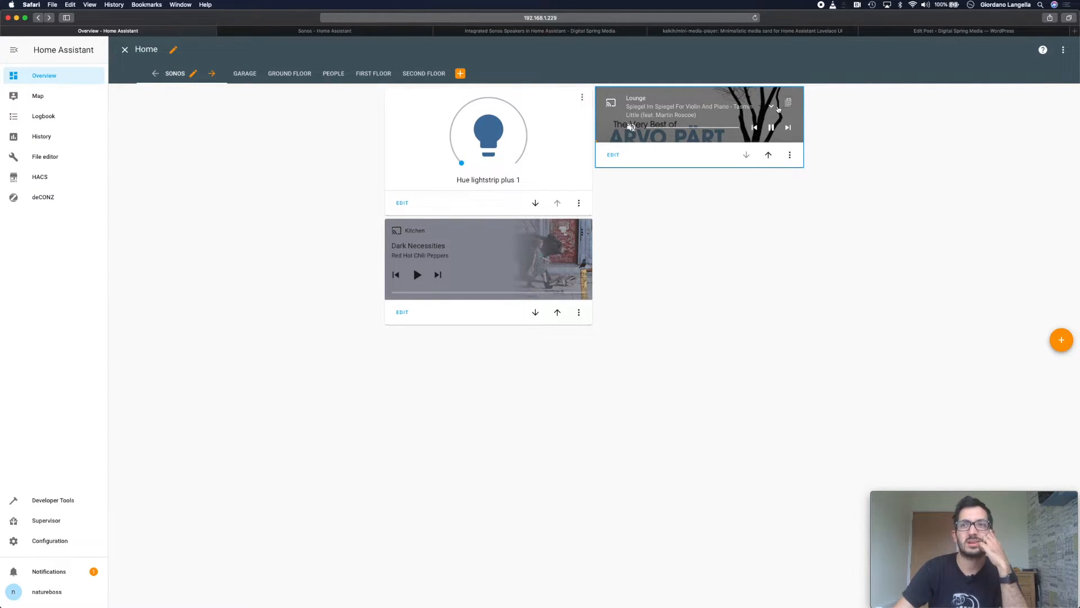
- Change the Lounge card's artwork option to full-cover and save the card configuration
click(612, 157)
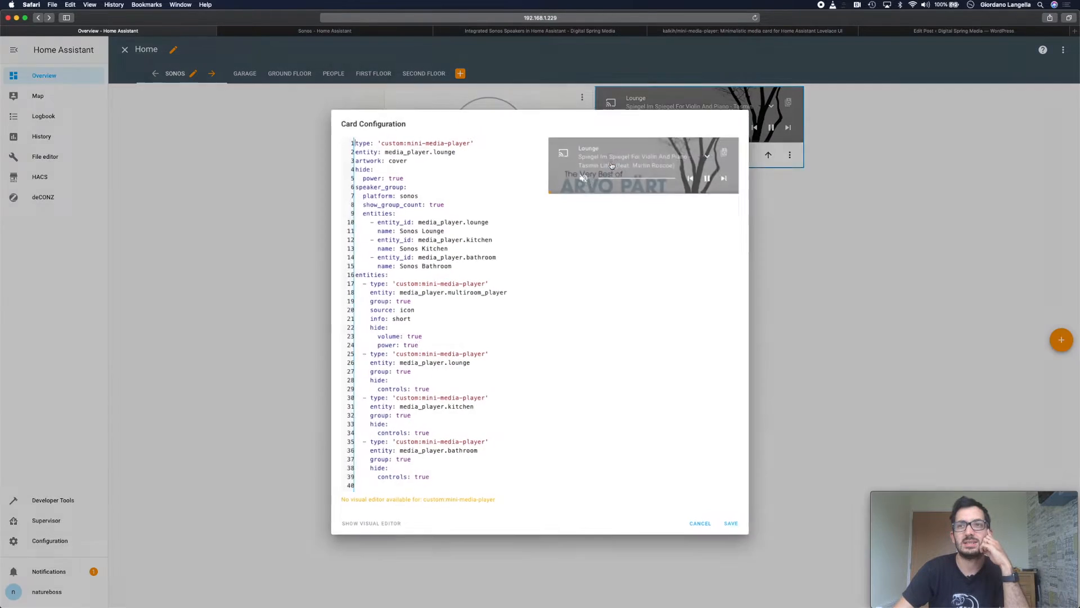
click(388, 160)
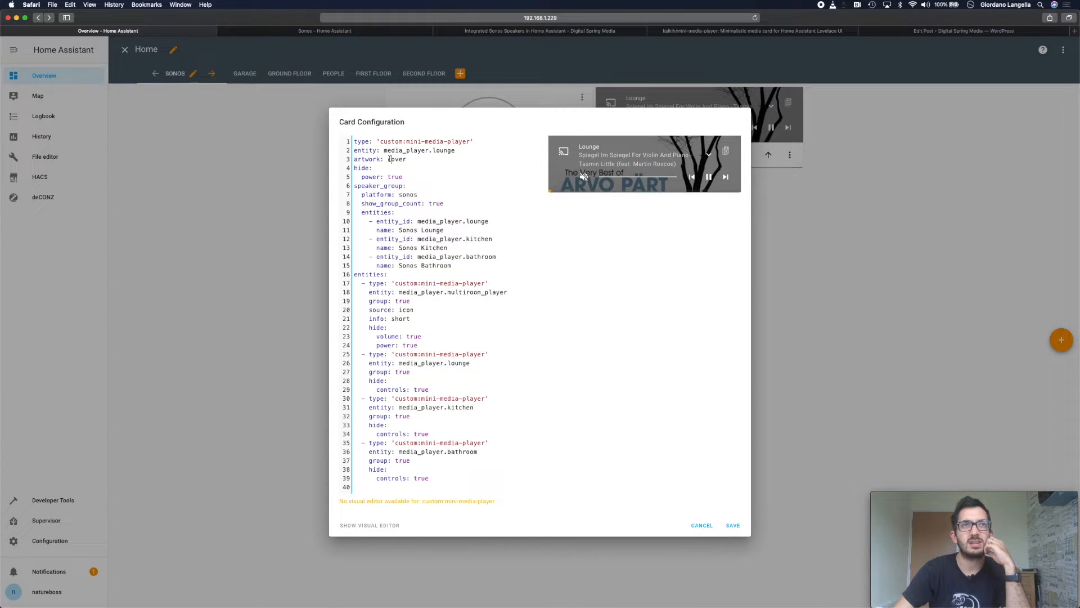
text(full)
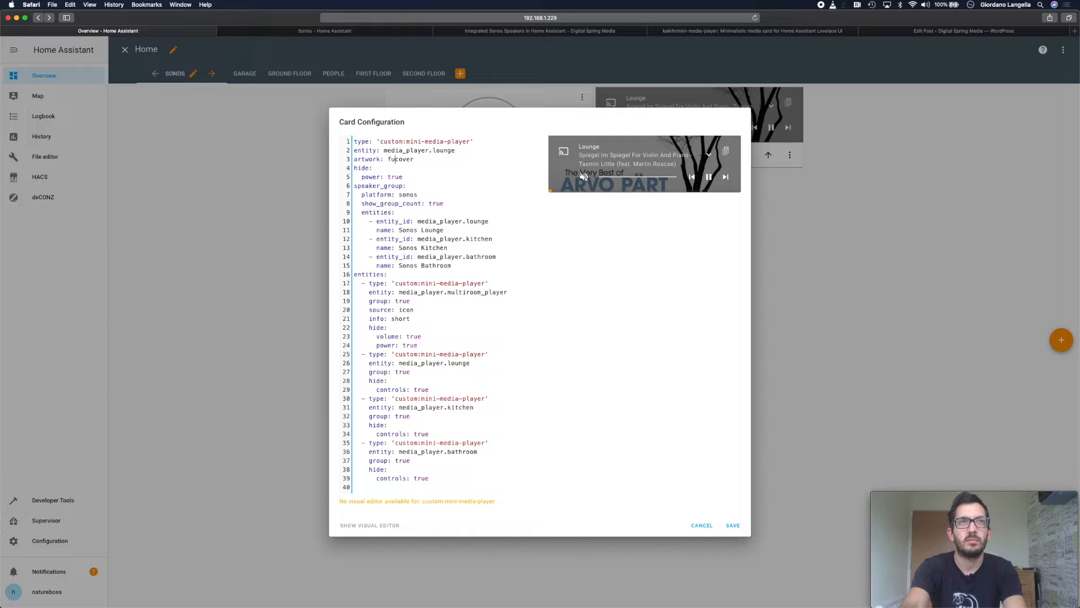
text(-)
click(733, 525)
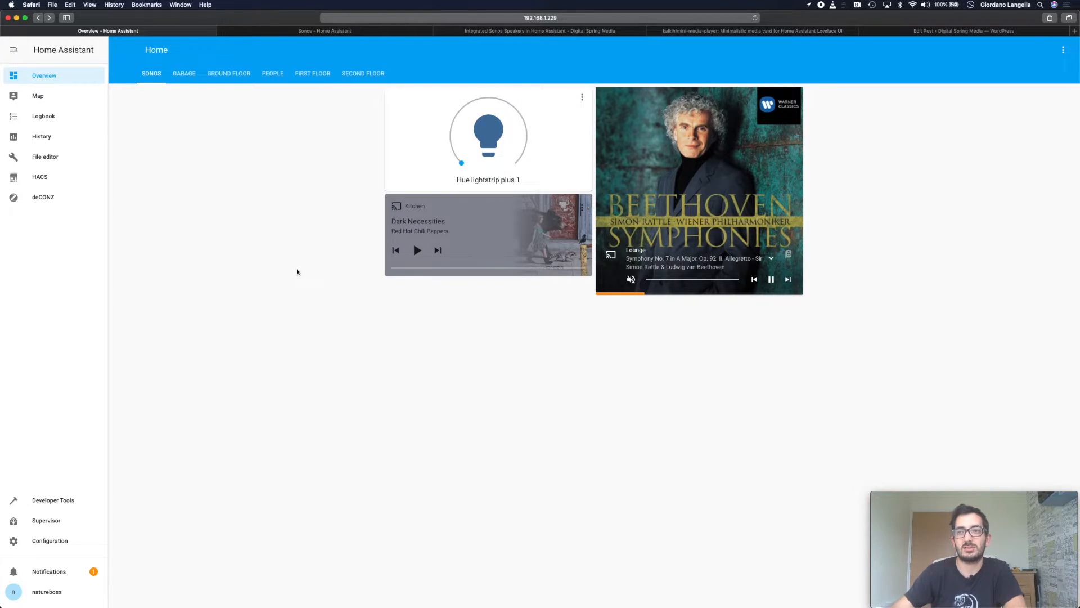
- Copy the morning_routine automation code from the Digital Spring Media article and paste it at line 118 of automations.yaml
click(57, 158)
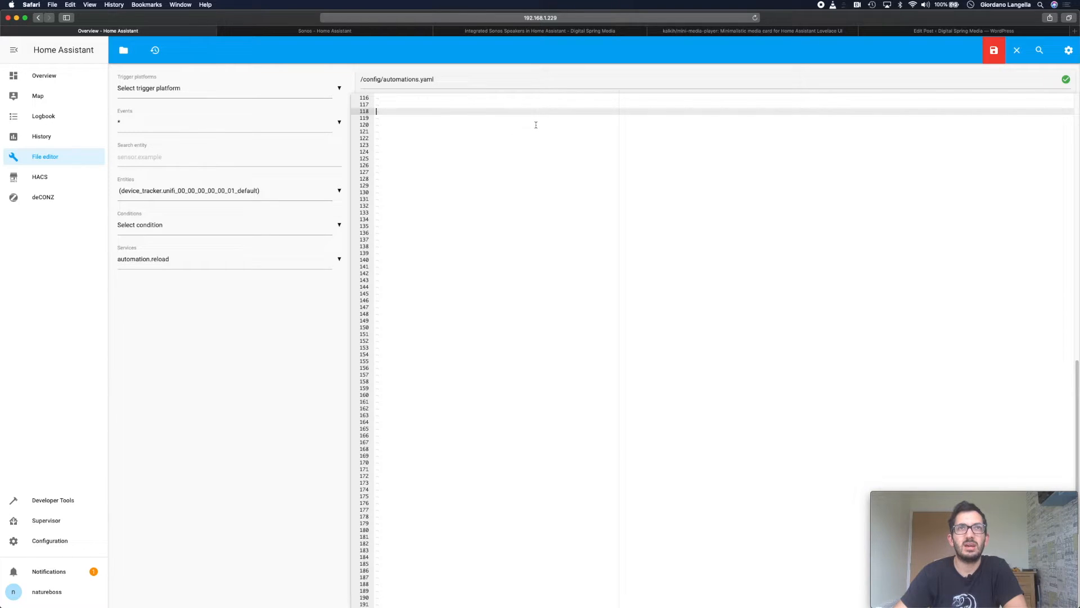
click(567, 33)
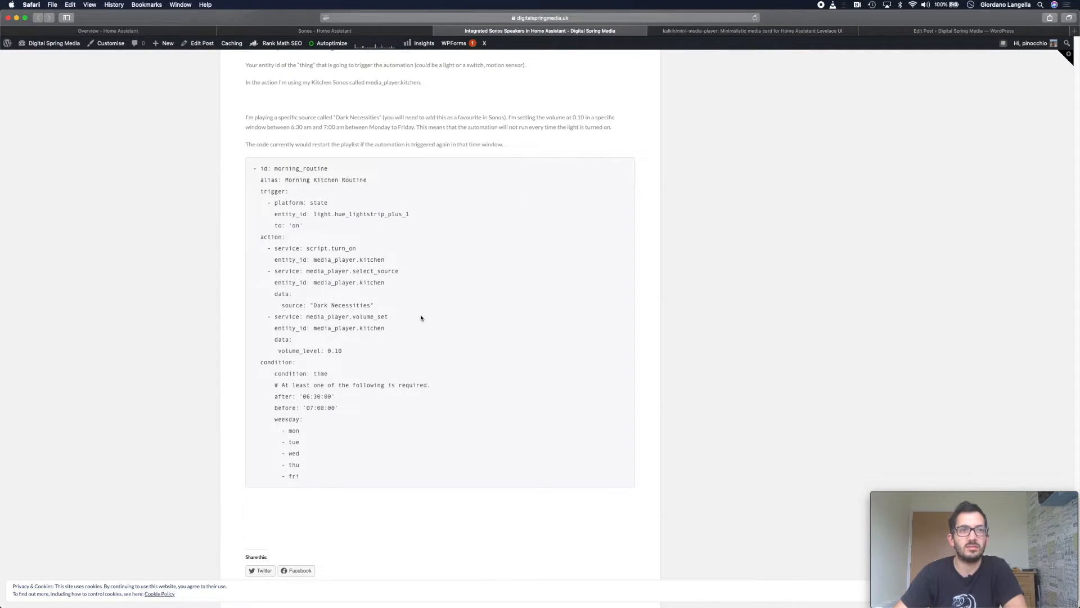
drag(316, 476, 246, 171)
key(super+c)
right_click(262, 176)
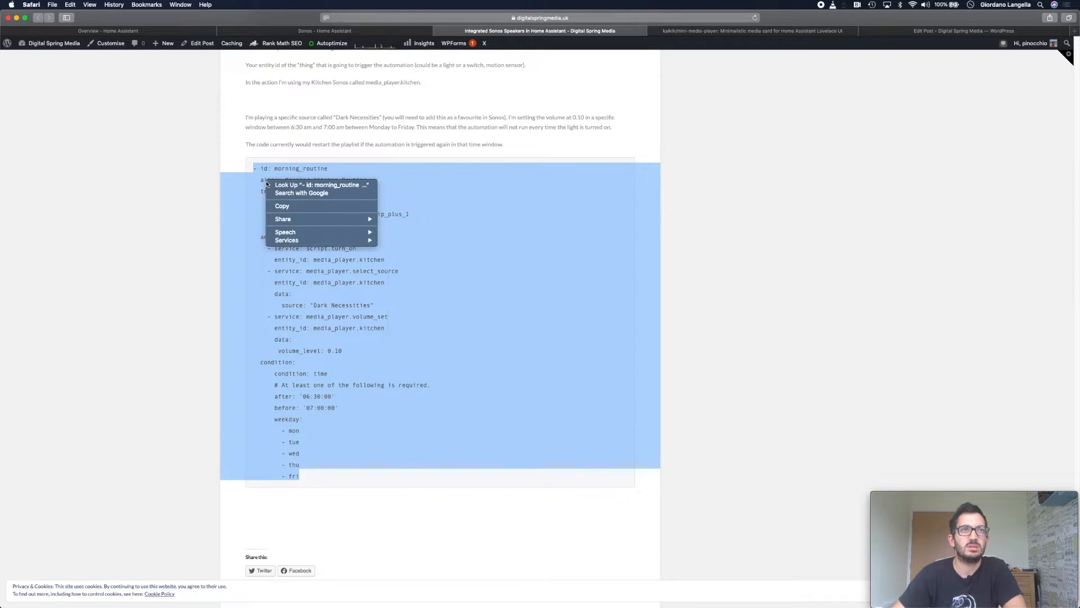
click(315, 203)
click(108, 30)
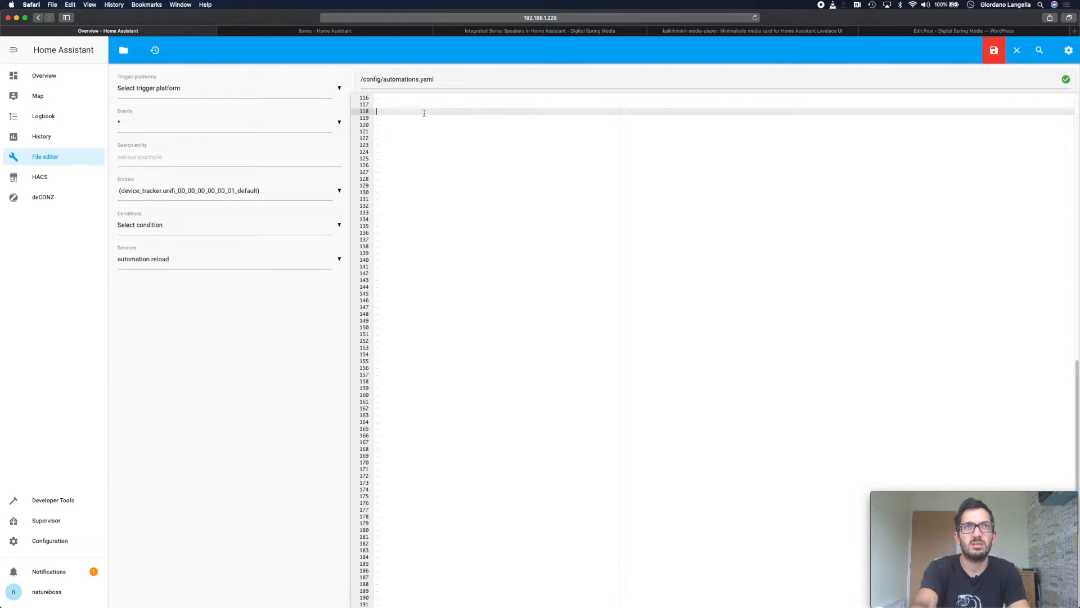
key(super+v)
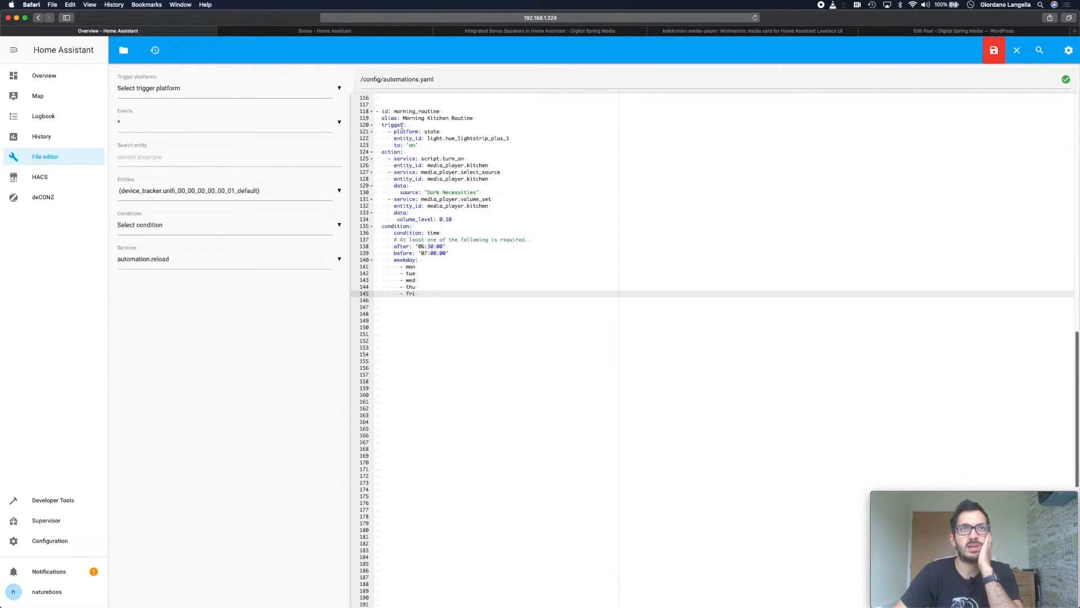
- Review the pasted automation's id, alias and trigger, highlighting the trigger's light entity and its target state
drag(383, 112, 457, 110)
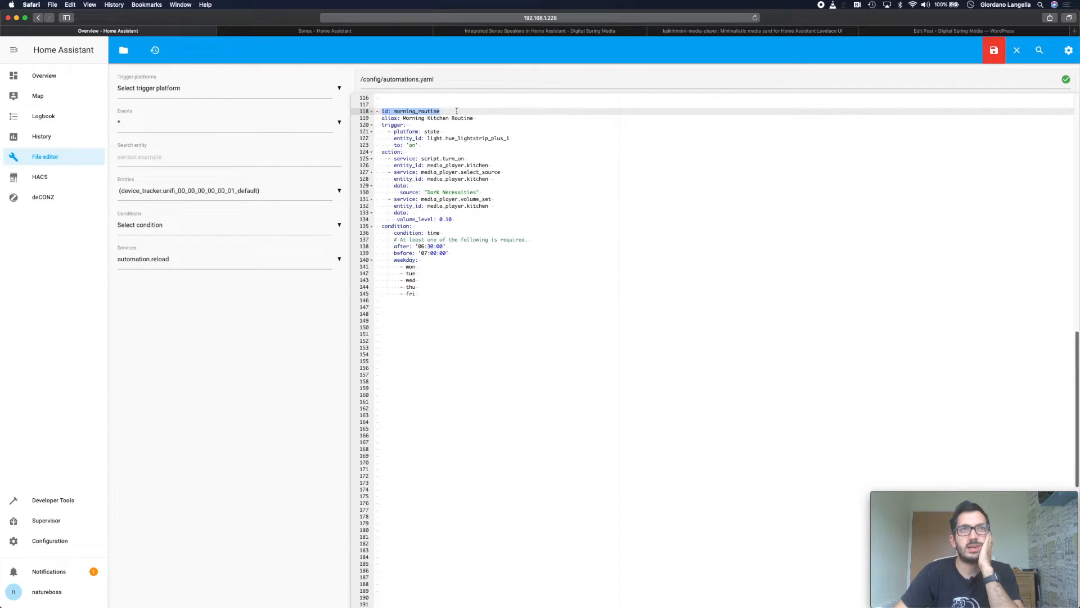
click(488, 119)
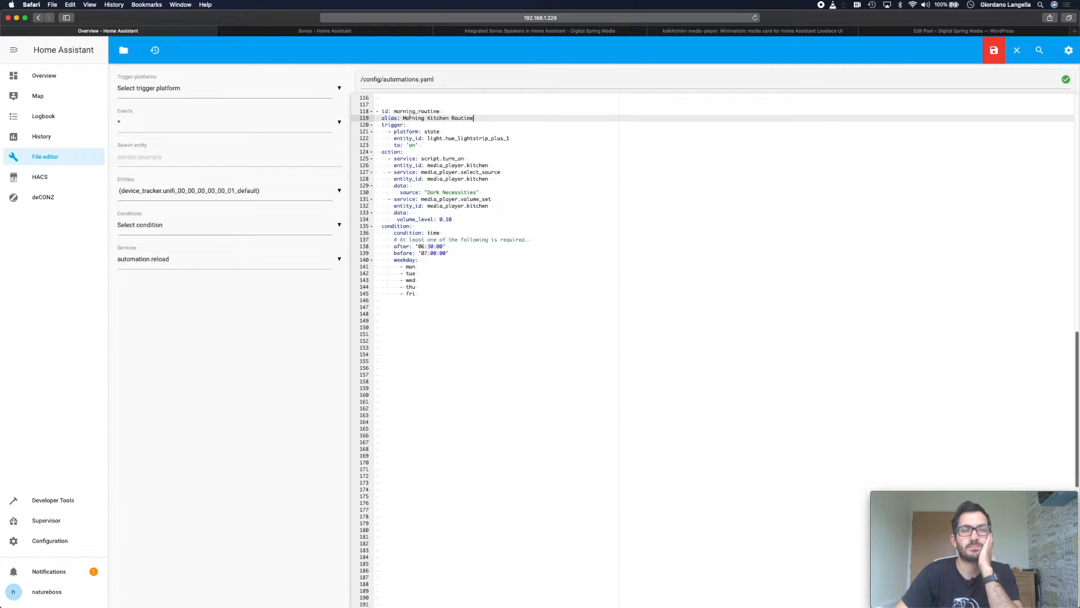
drag(383, 125, 514, 139)
click(437, 143)
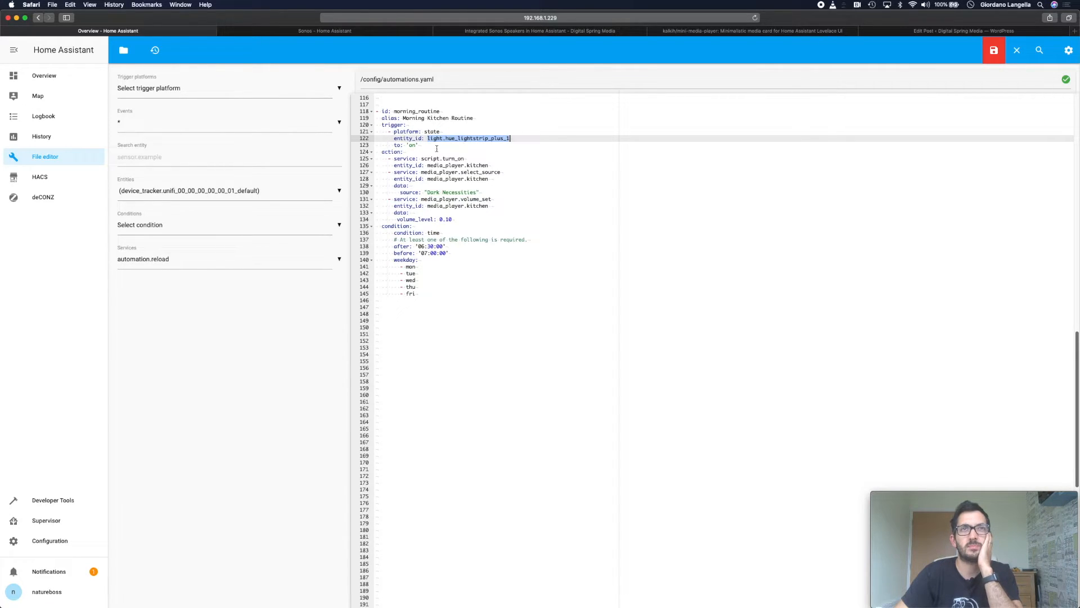
drag(408, 145, 417, 146)
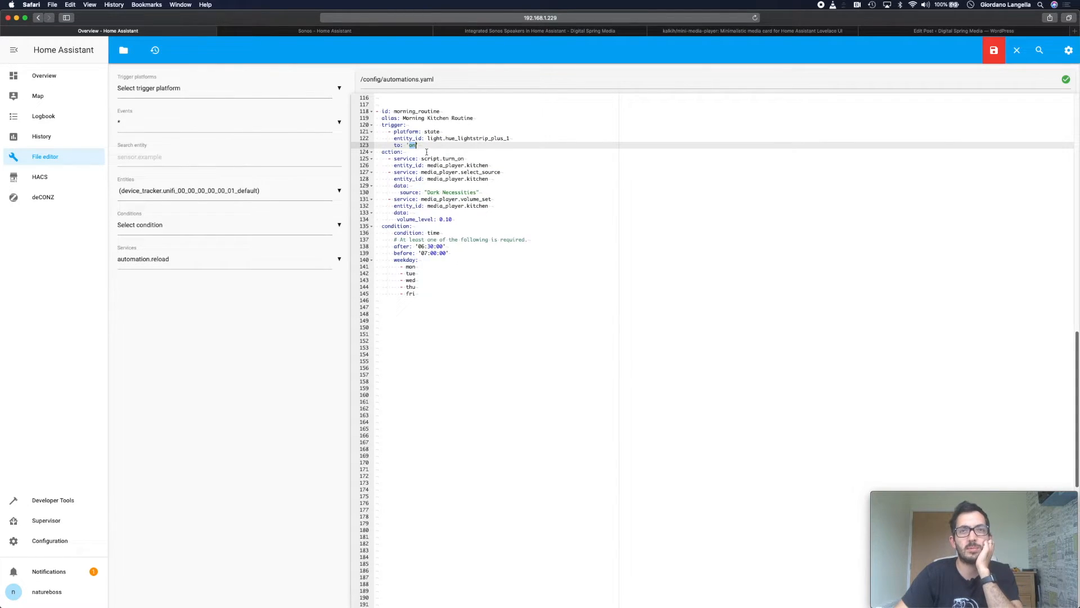
- Review the automation's actions, highlighting the script.turn_on, select_source and volume_set services with their entities and data
click(425, 160)
key(shift+End)
drag(425, 165, 489, 165)
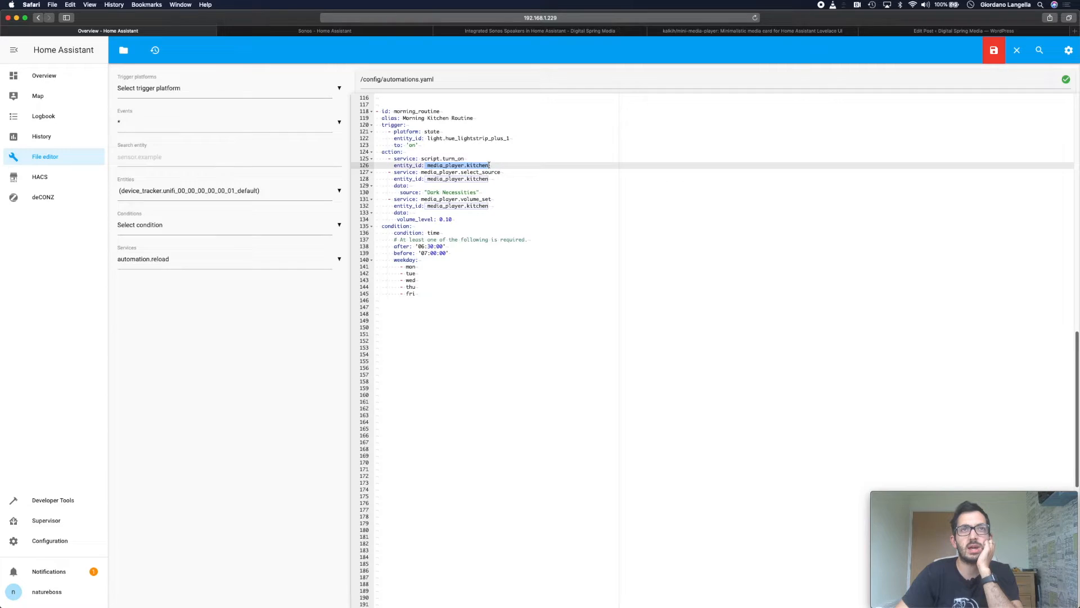
click(491, 165)
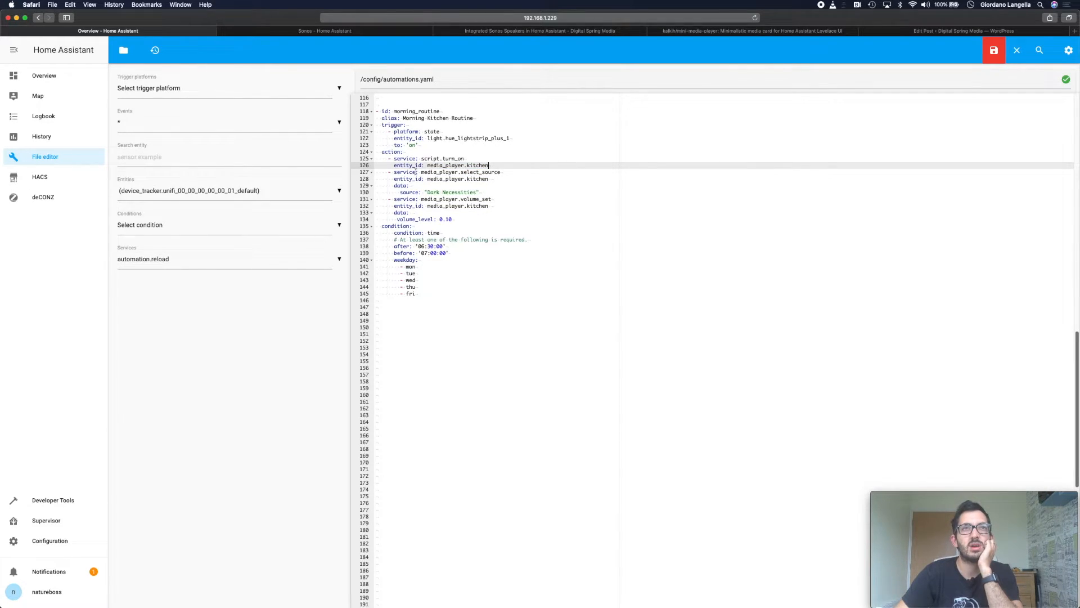
drag(388, 173, 489, 194)
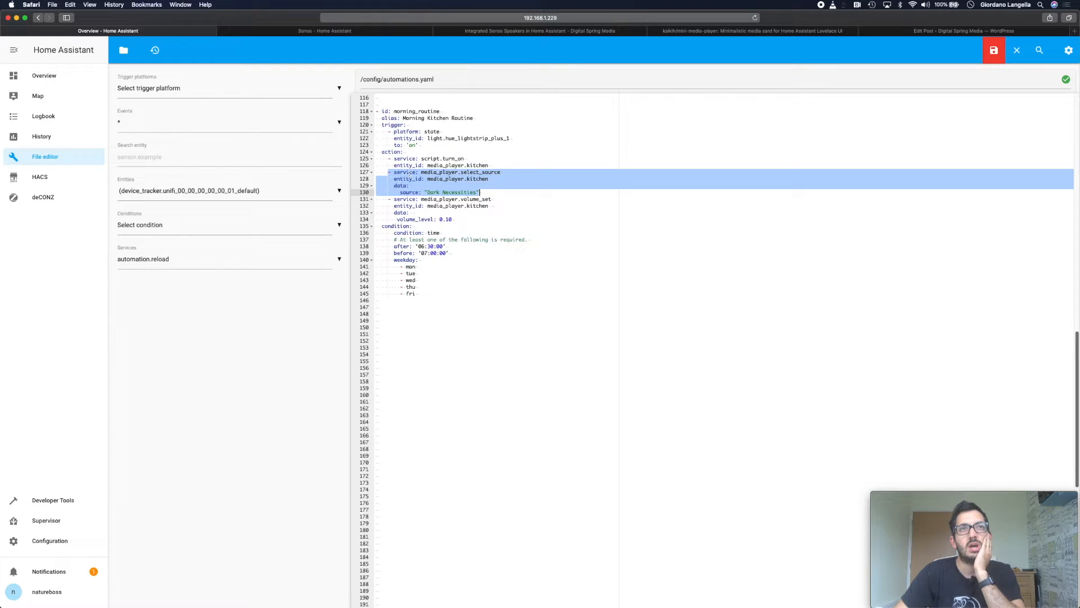
click(406, 172)
drag(394, 179, 413, 188)
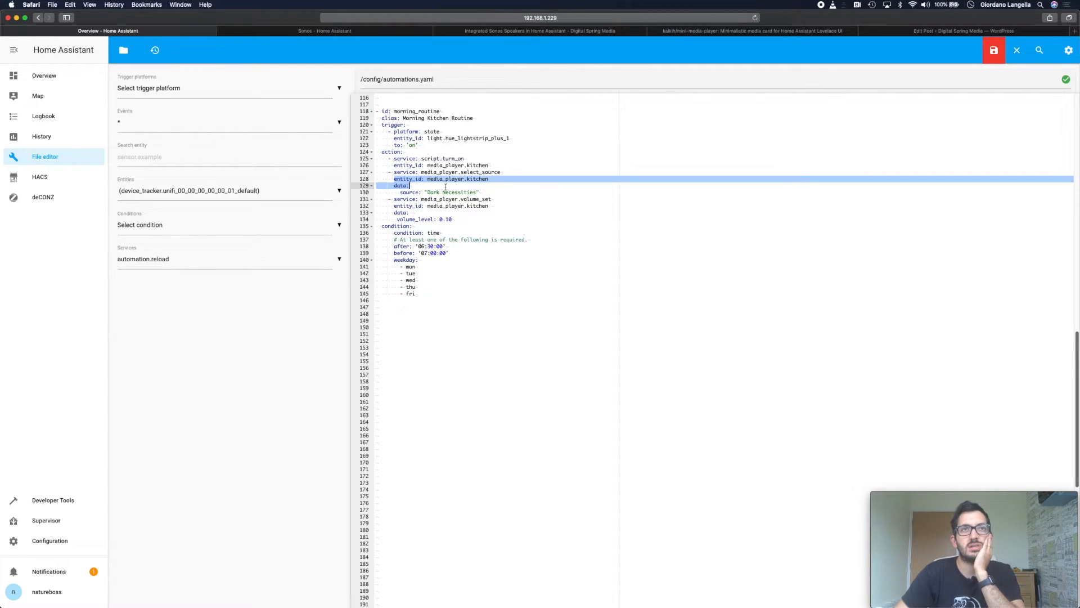
click(465, 186)
click(503, 200)
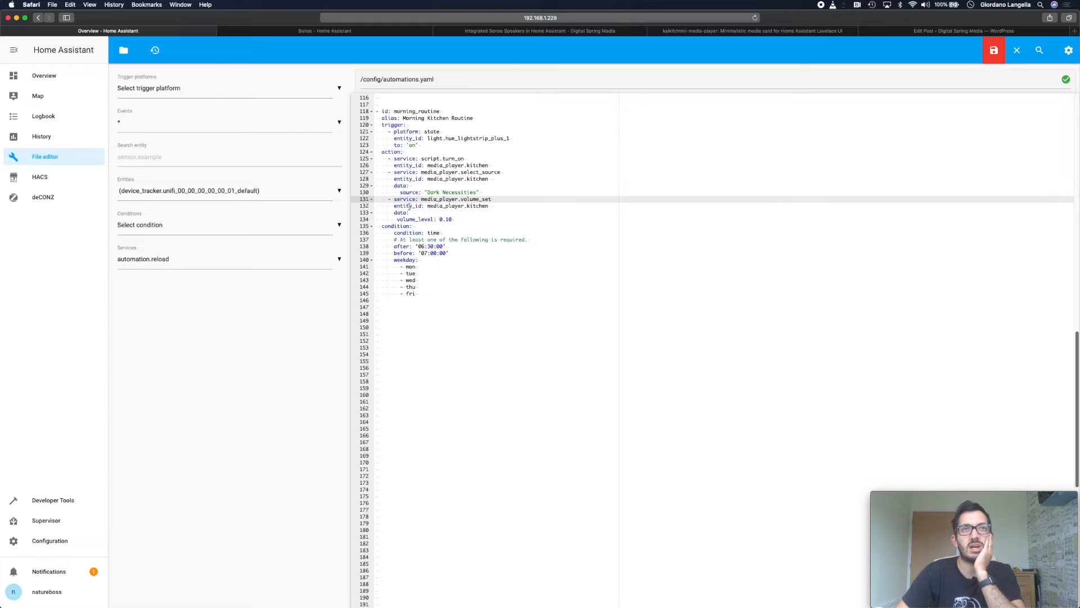
drag(455, 214, 456, 218)
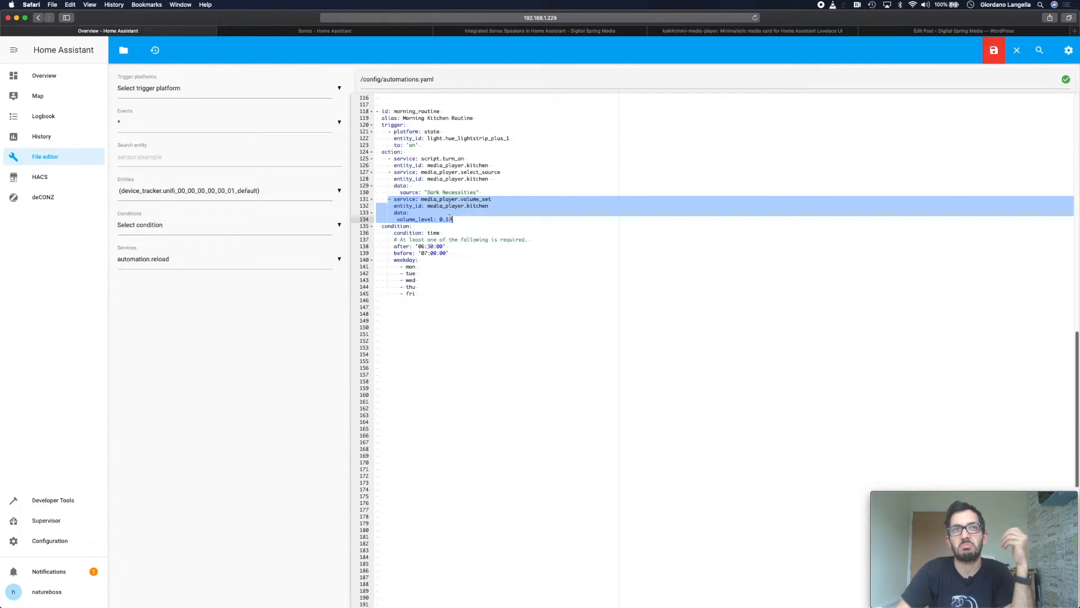
click(460, 219)
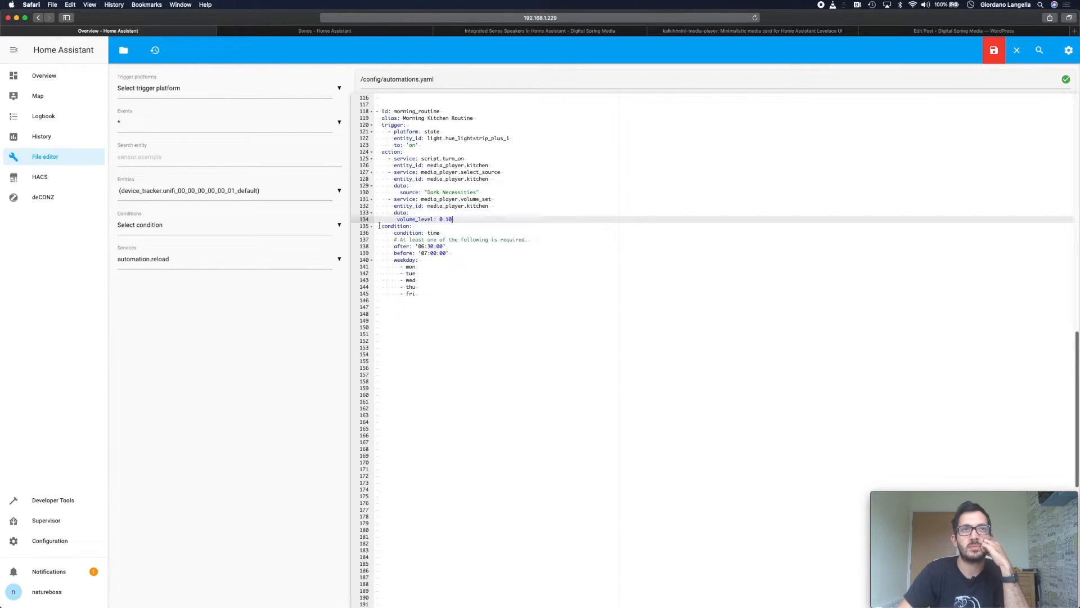
- Review the automation's time condition, highlighting the after and before times and the weekday list
drag(381, 226, 436, 290)
click(448, 247)
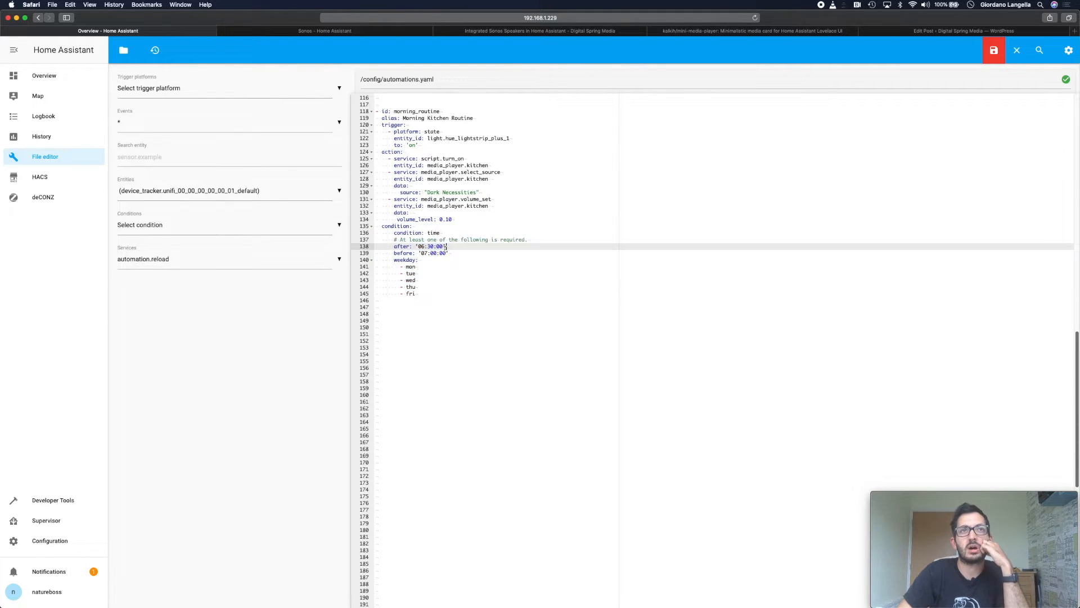
click(454, 252)
drag(419, 246, 453, 254)
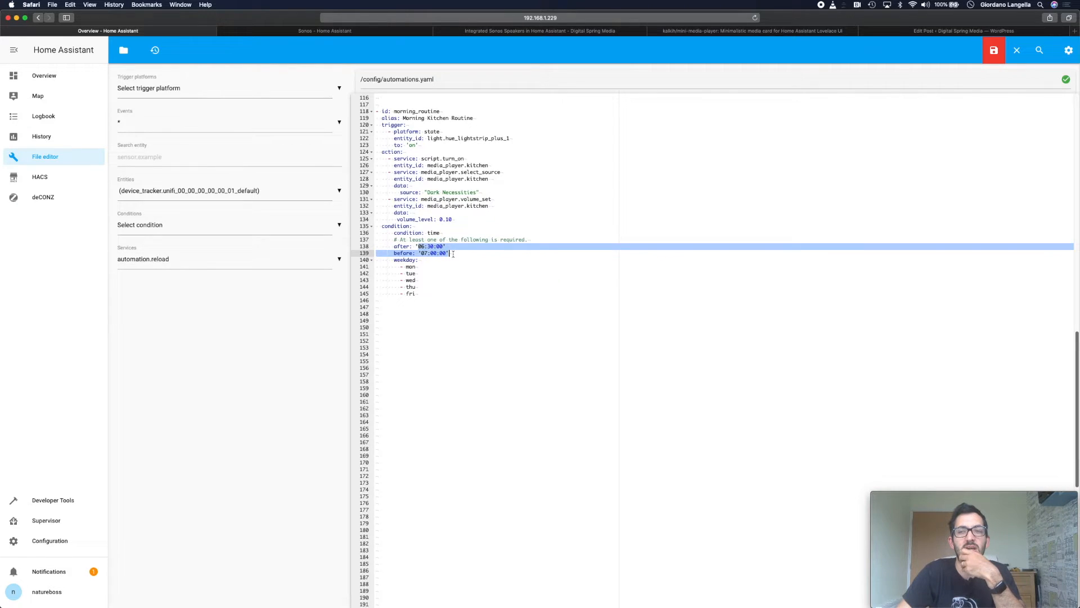
click(450, 264)
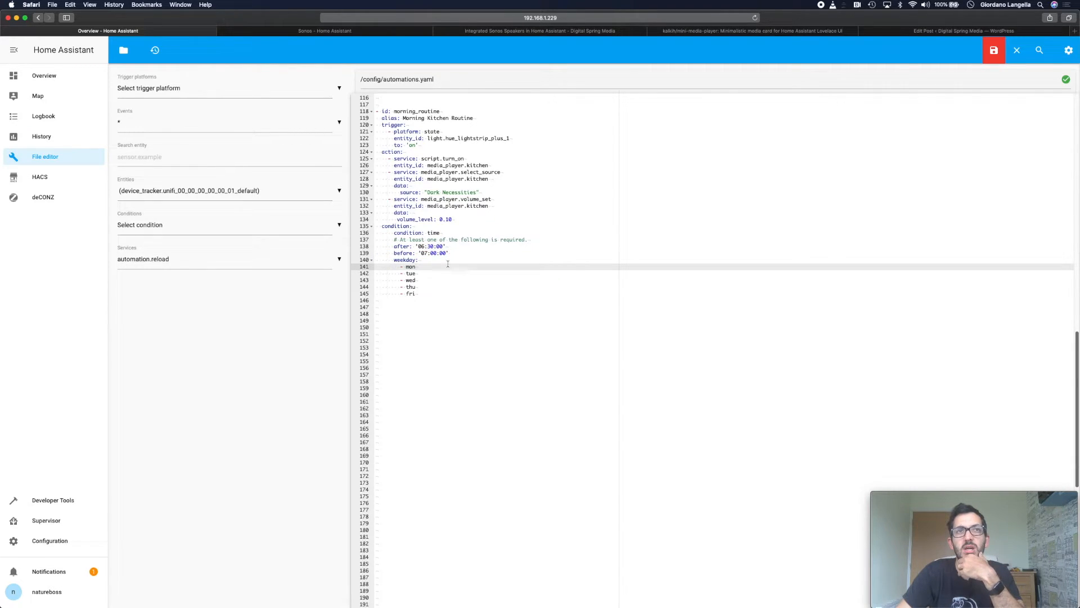
drag(429, 293, 389, 259)
click(450, 281)
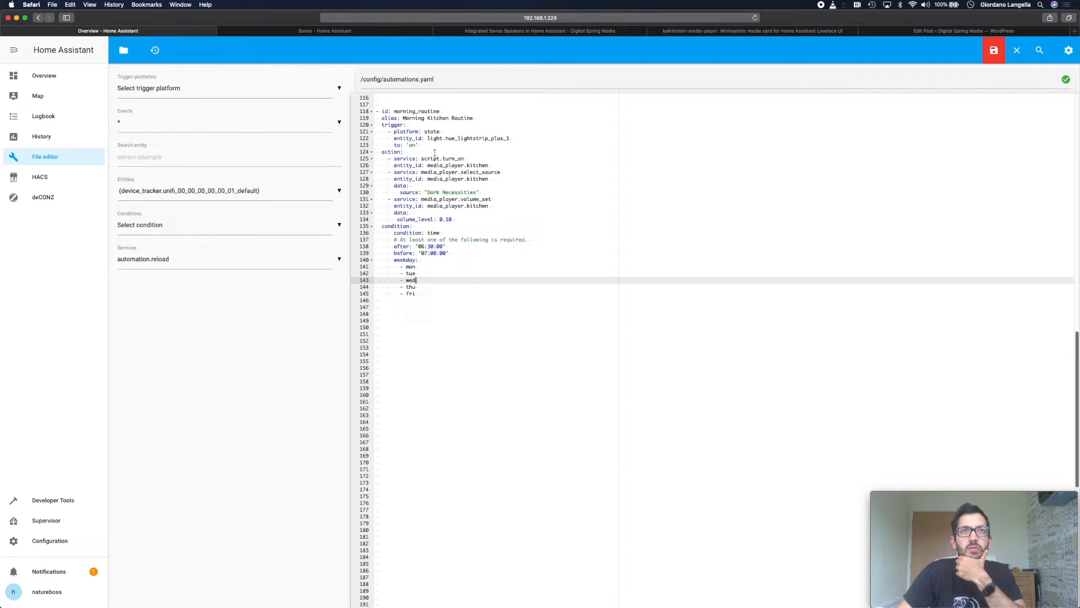
- Save automations.yaml and reload the automations
click(995, 52)
click(1069, 50)
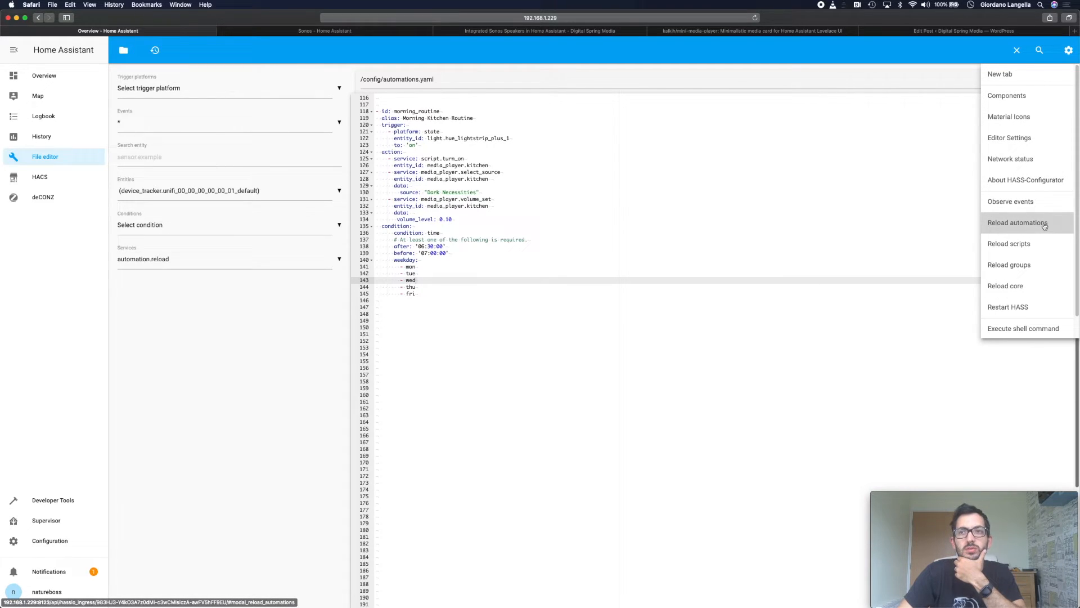
click(1044, 224)
click(840, 163)
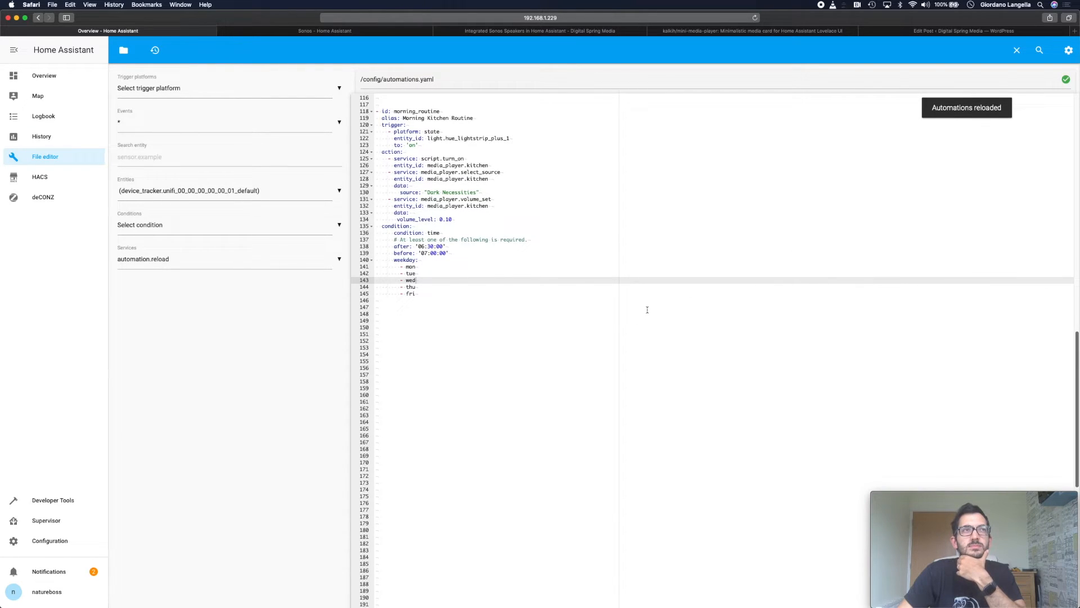
- Review the morning routine's time condition in automations.yaml, highlighting its before value
click(51, 77)
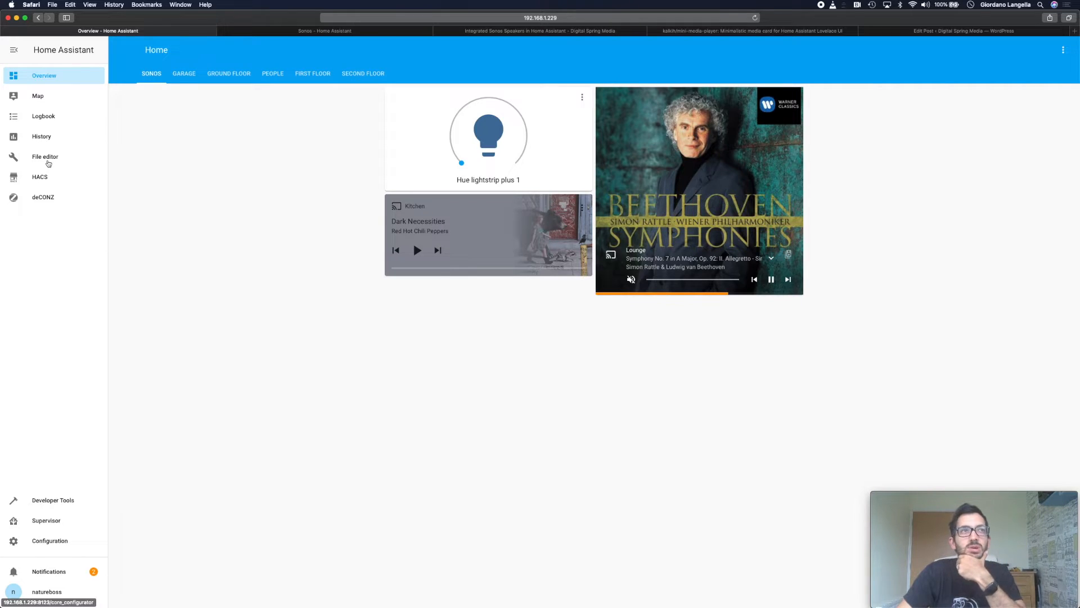
click(48, 163)
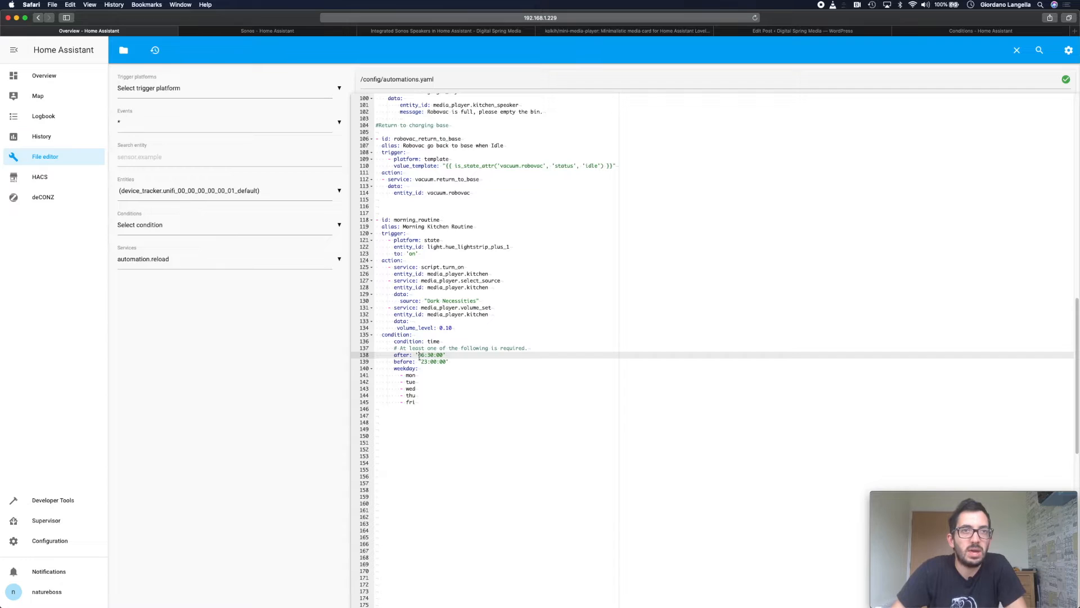
click(459, 370)
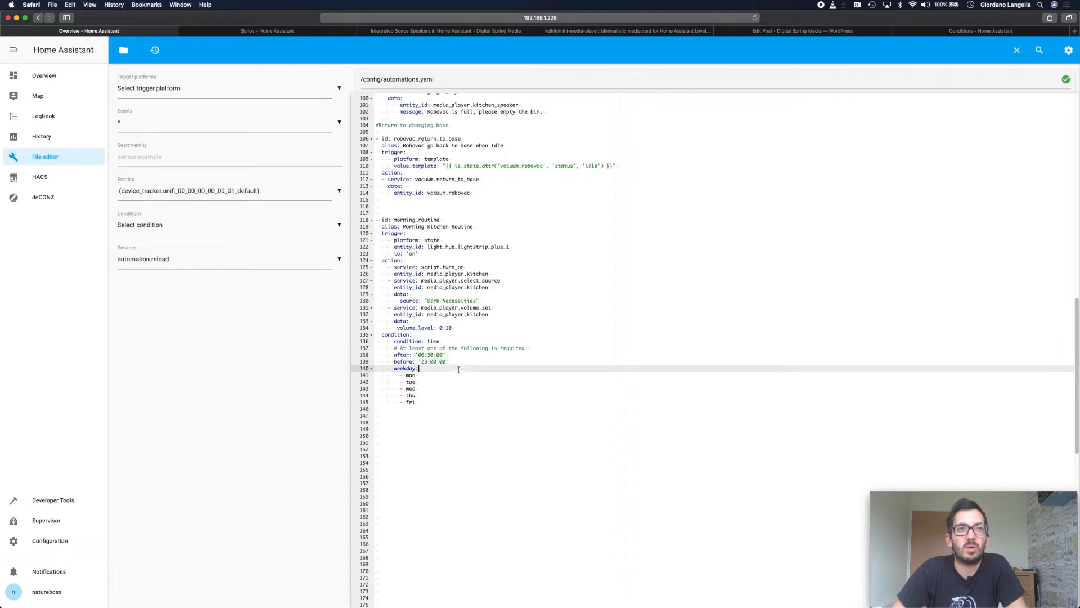
drag(419, 362, 448, 363)
right_click(449, 364)
click(454, 359)
click(455, 360)
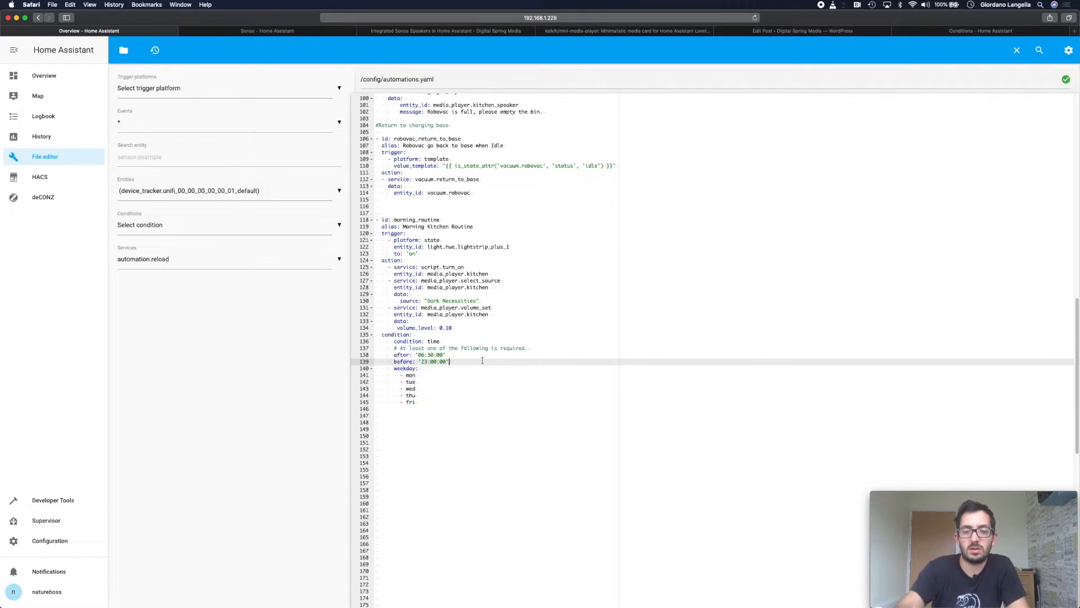
key(BackSpace)
text(')
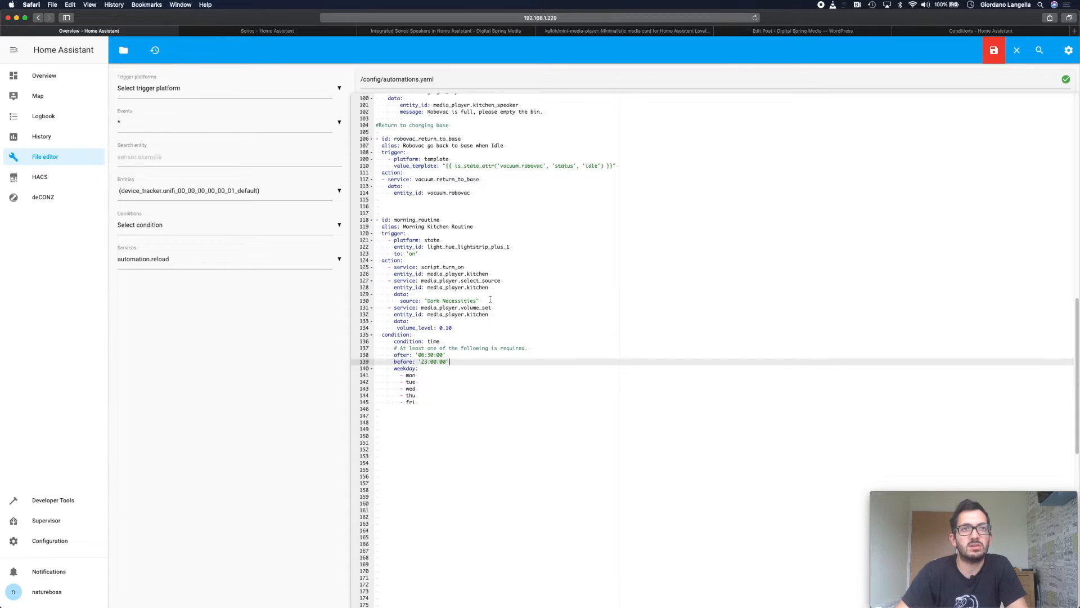
- Turn on the Hue lightstrip plus 1 from the Sonos dashboard view to test the morning kitchen routine
click(52, 79)
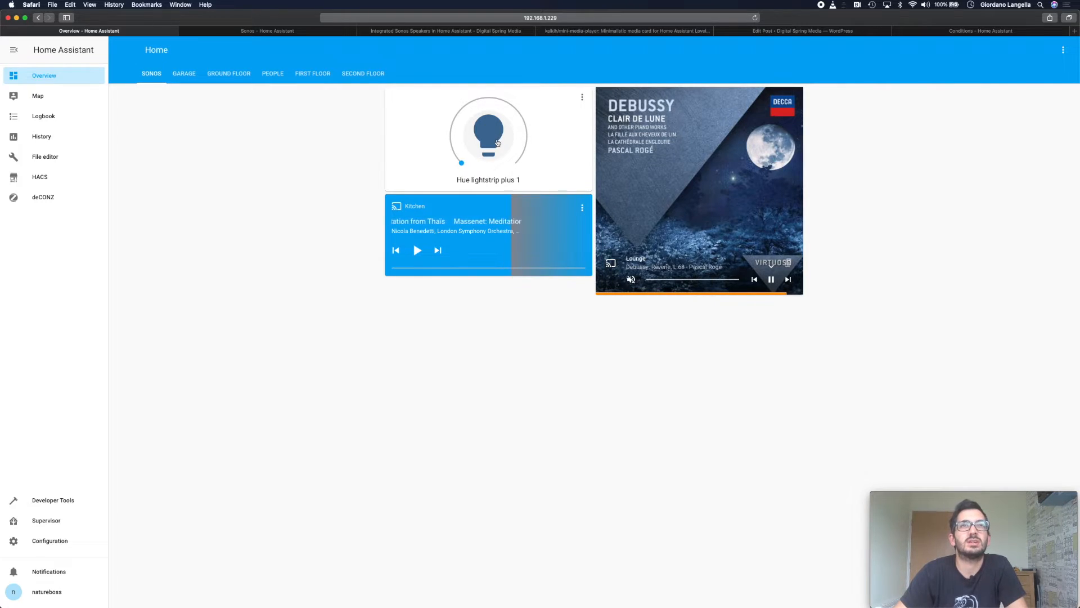
click(492, 145)
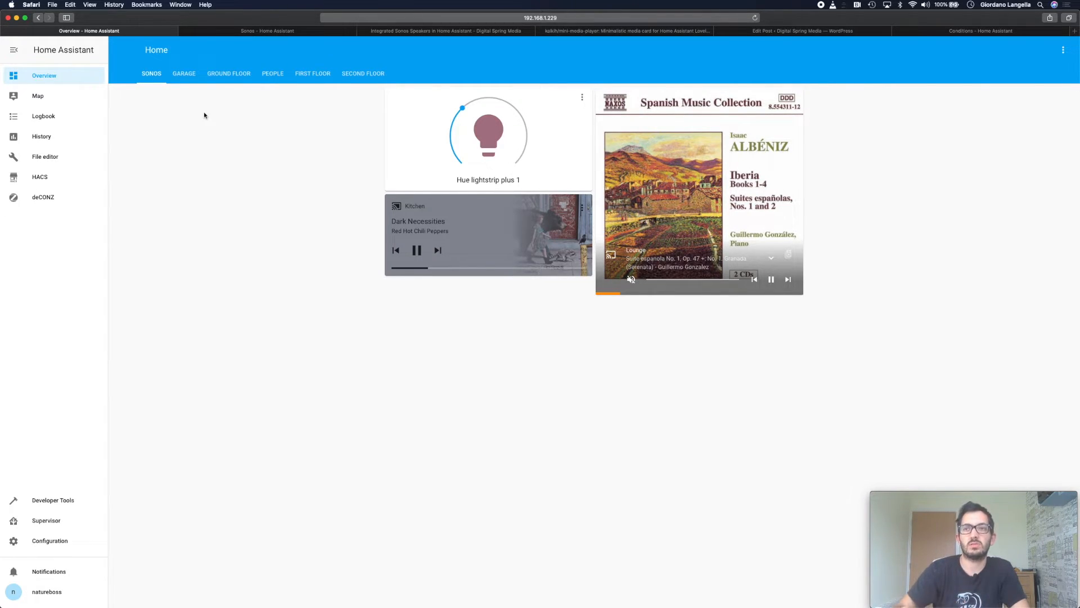
- Open scripts.yaml and review the sonos_say script, highlighting its tts.google_say service line
click(67, 155)
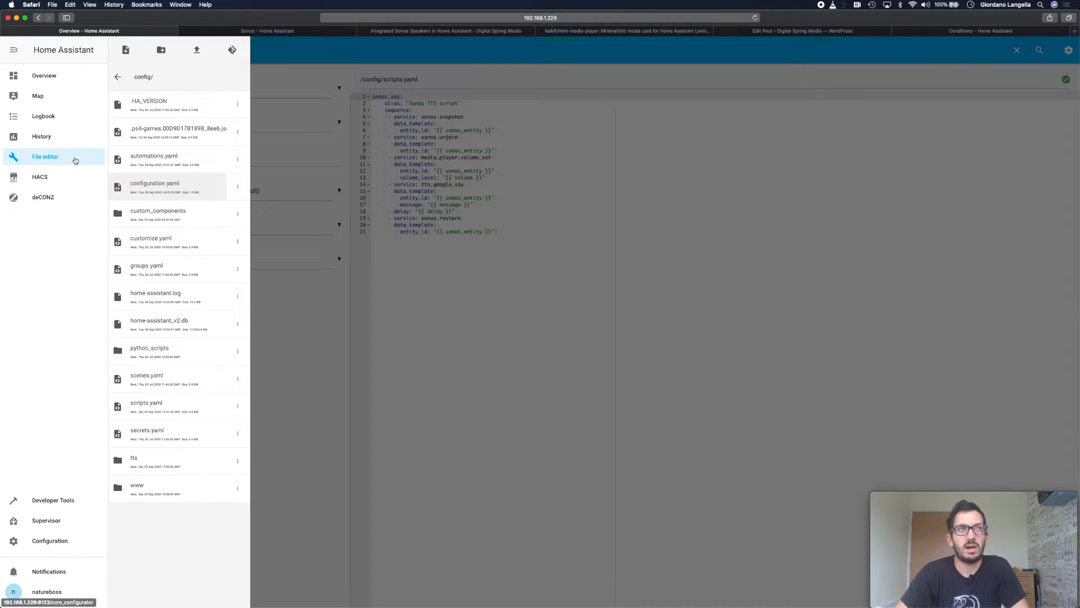
click(176, 410)
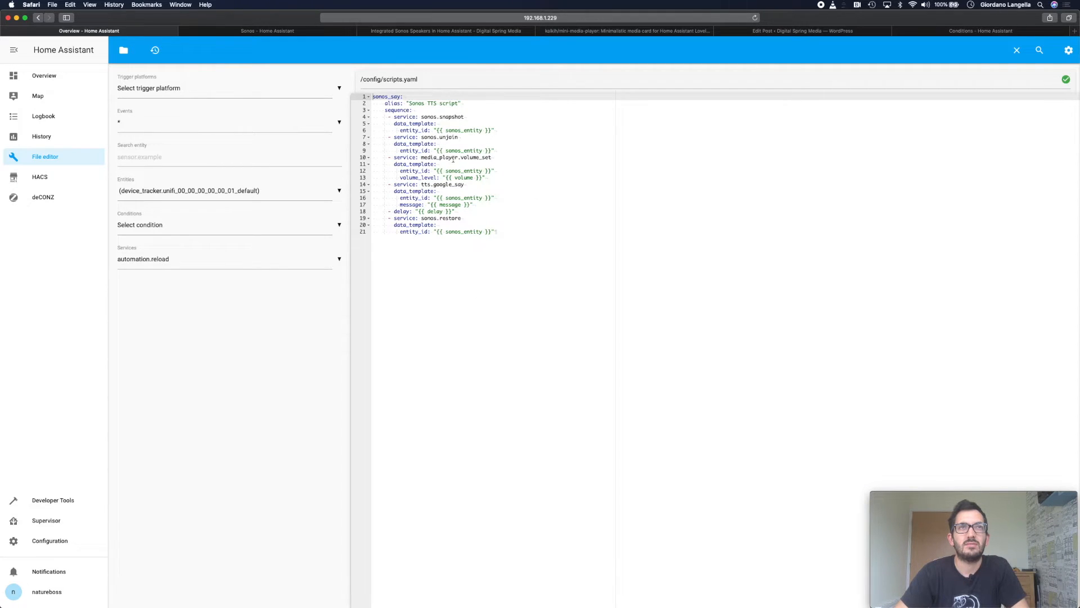
drag(517, 229, 337, 61)
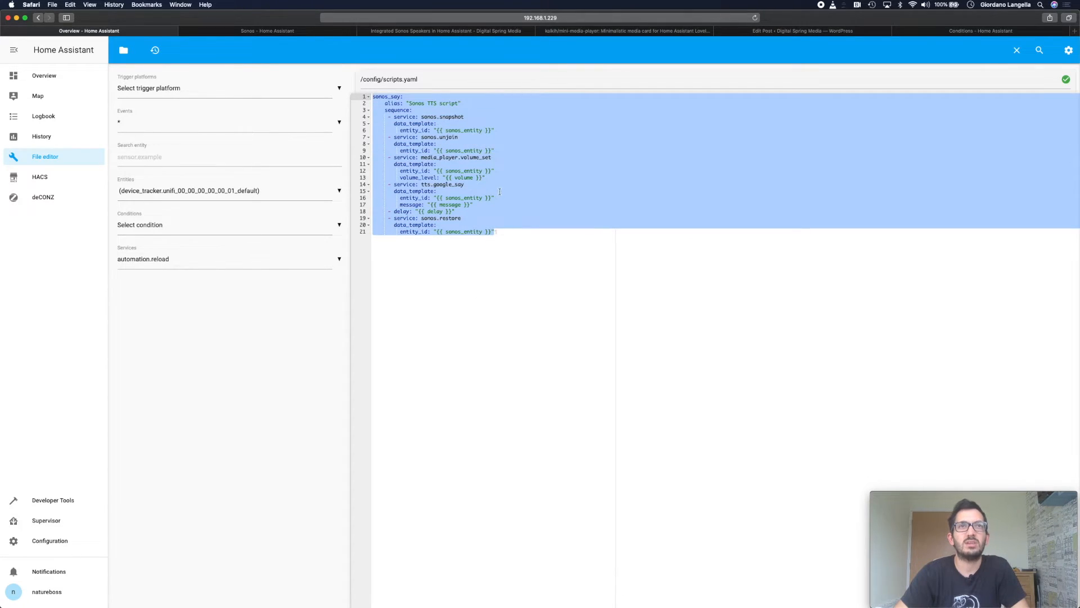
click(500, 191)
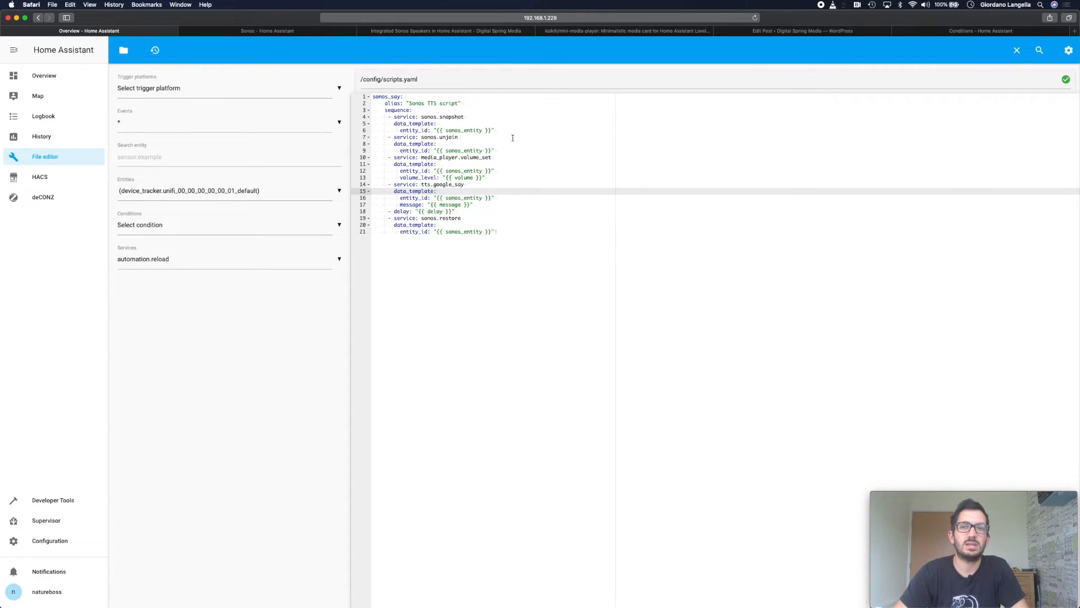
click(522, 231)
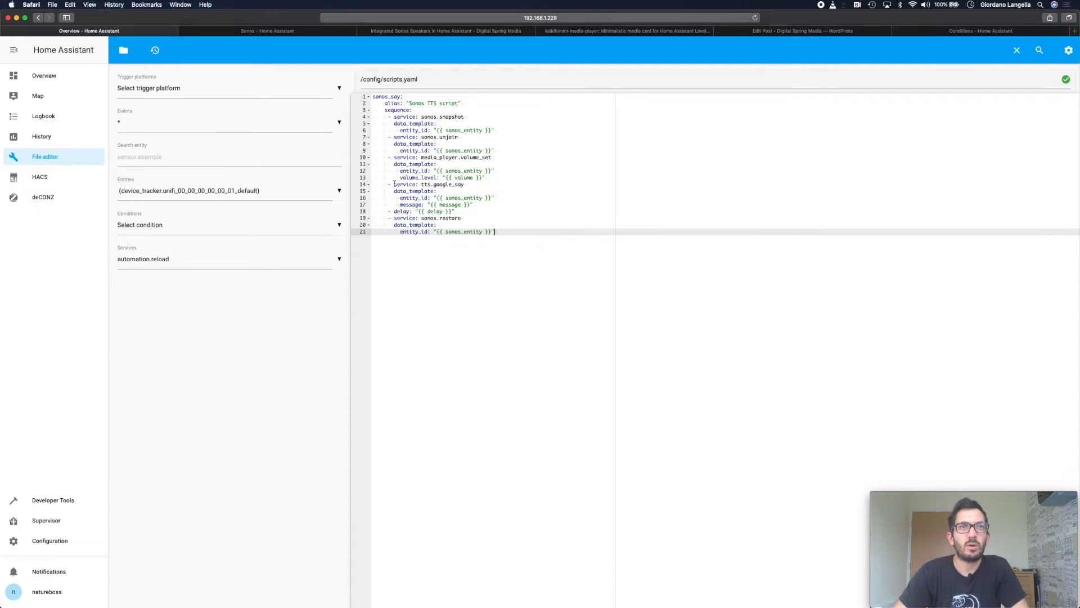
drag(388, 185, 479, 185)
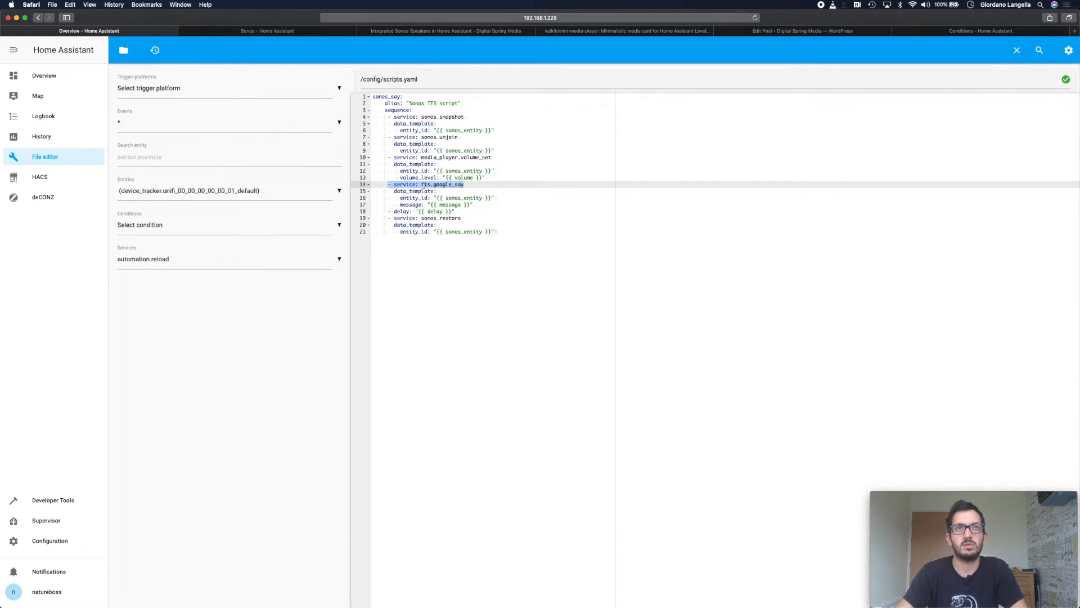
click(482, 198)
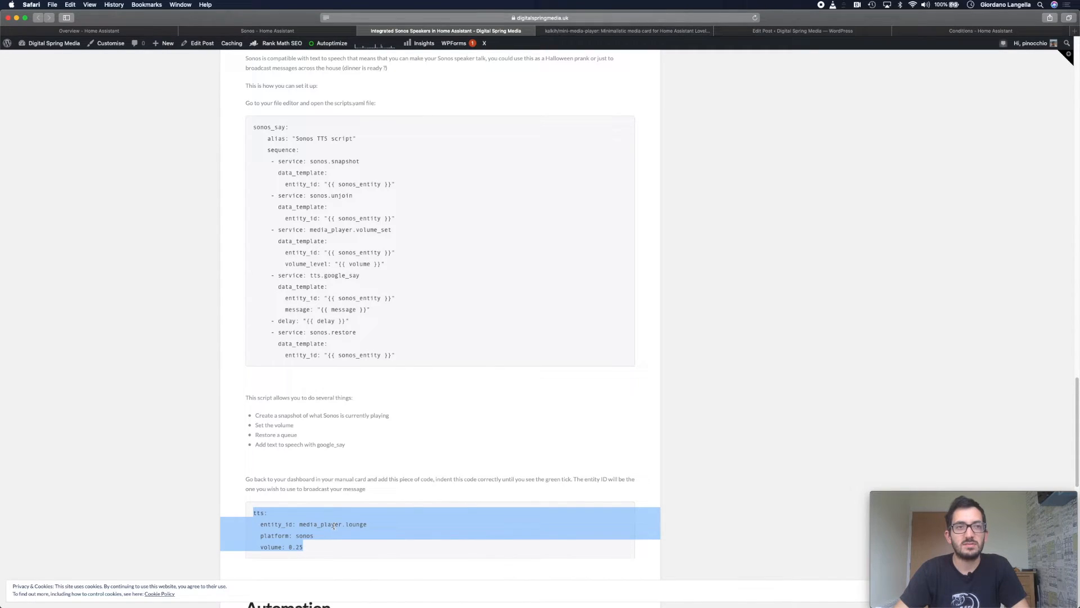
- Append the article's tts block (media_player.lounge, platform sonos, volume 0.25) to the Lounge mini media player card's configuration and save the card
right_click(334, 525)
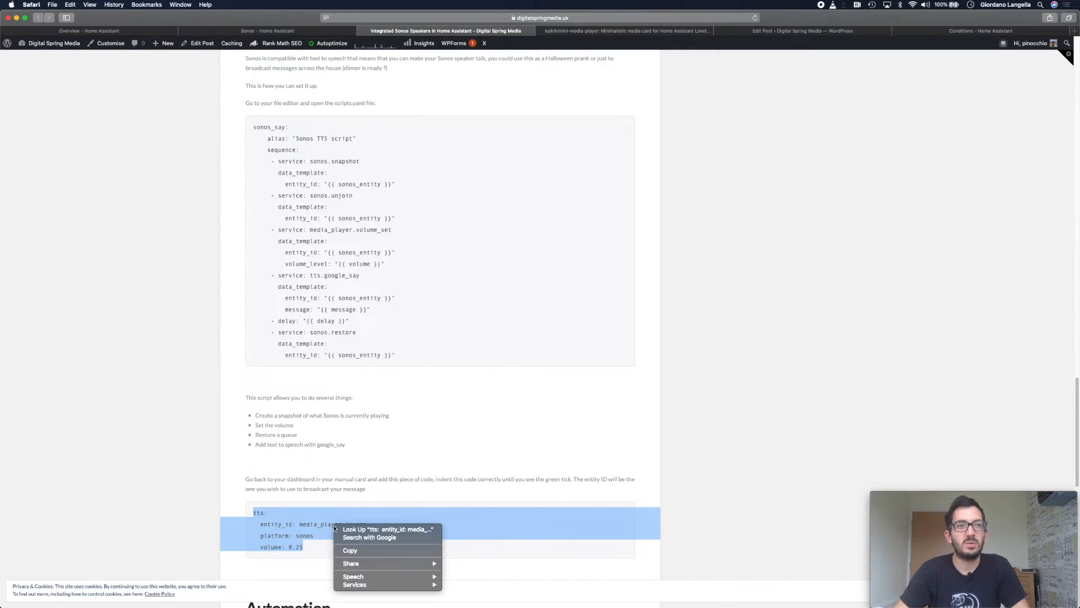
click(356, 551)
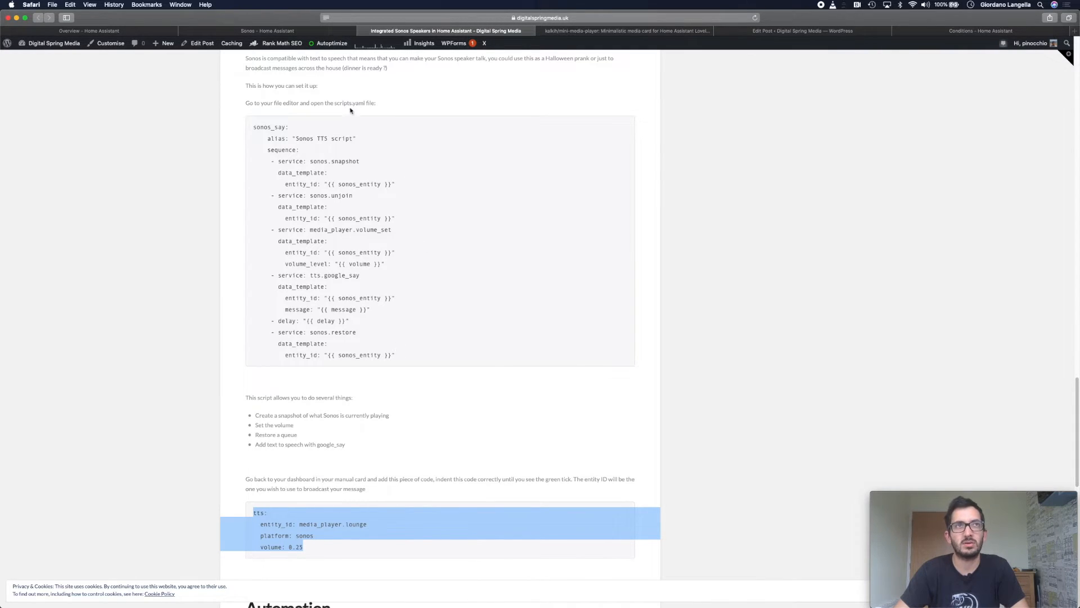
click(123, 31)
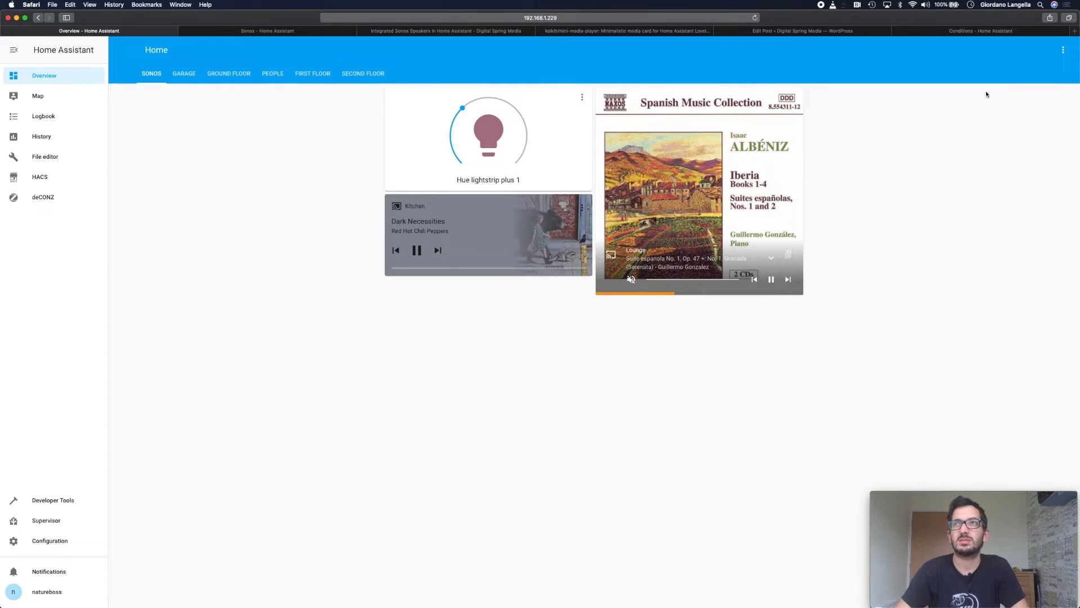
click(1063, 50)
click(1057, 79)
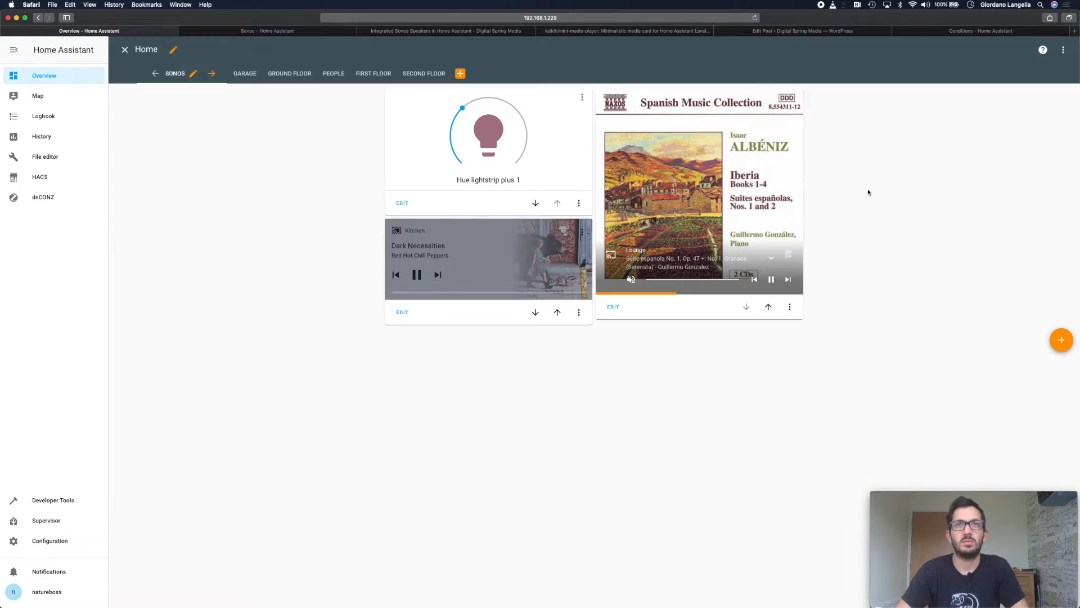
click(614, 306)
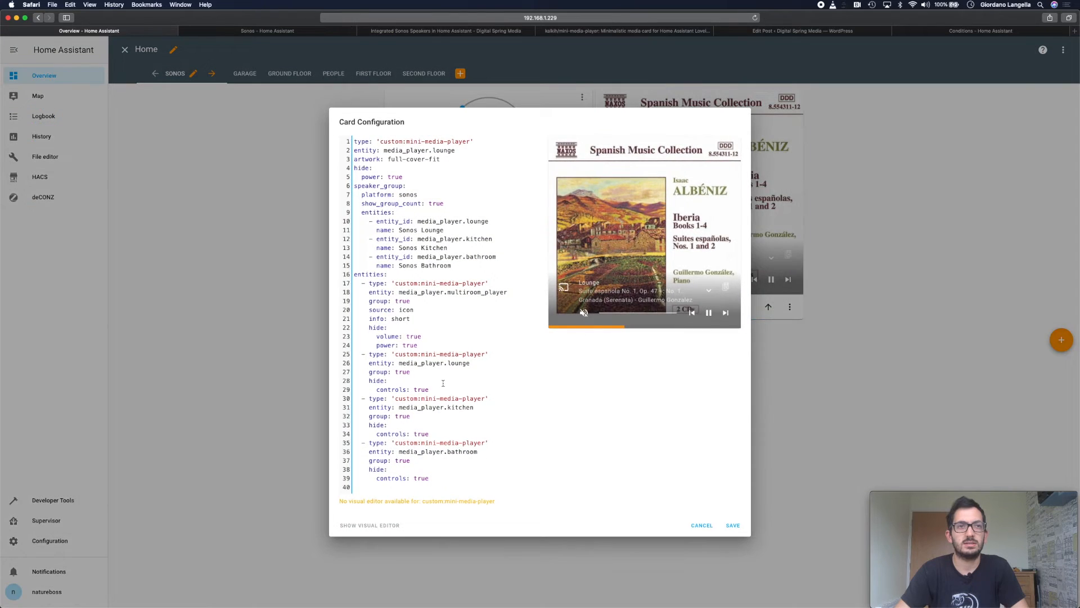
click(358, 488)
key(super+v)
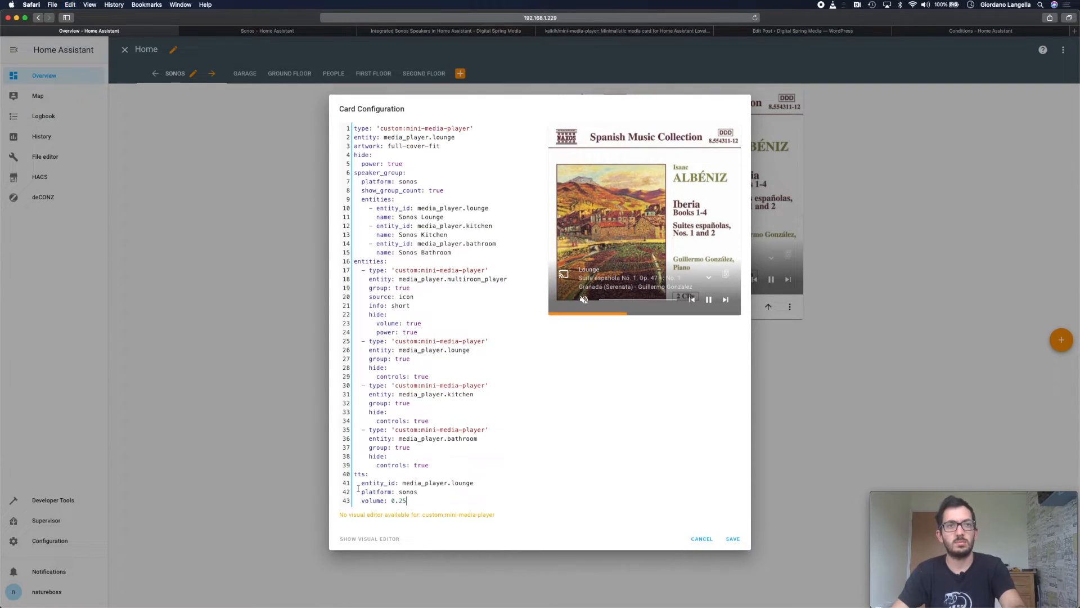
click(734, 540)
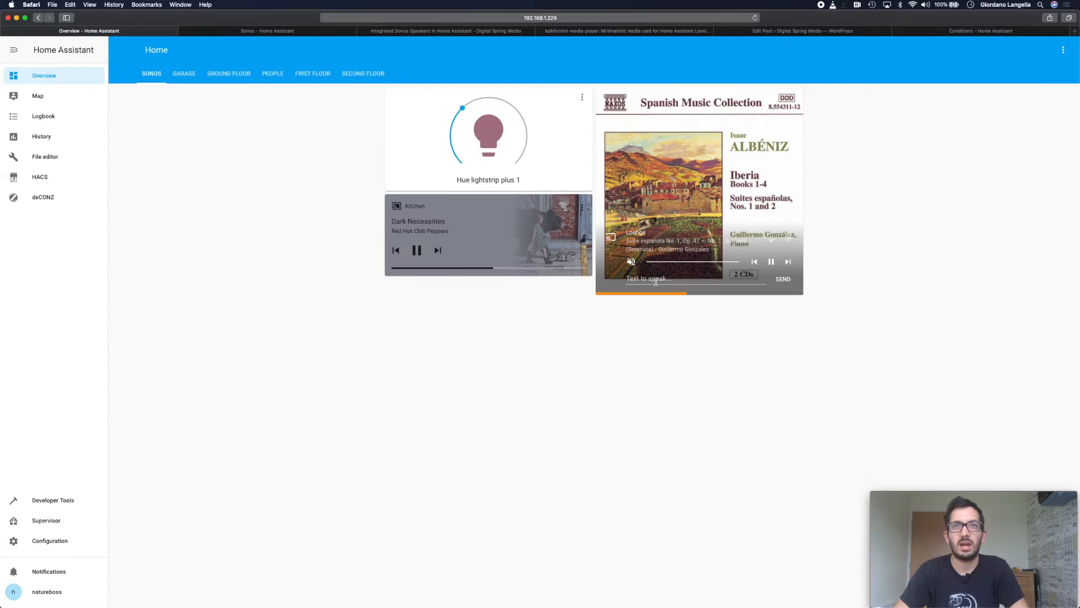
- Send the text-to-speech message "hello" from the Lounge media player card
click(655, 280)
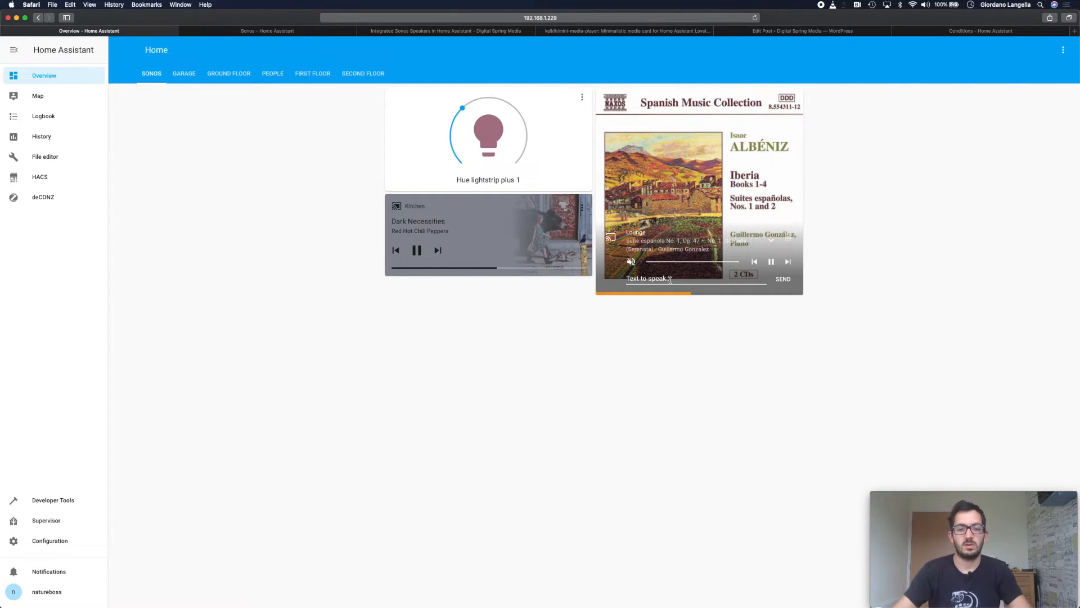
text(hrllo)
key(BackSpace)
key(BackSpace)
key(BackSpace)
key(BackSpace)
text(e)
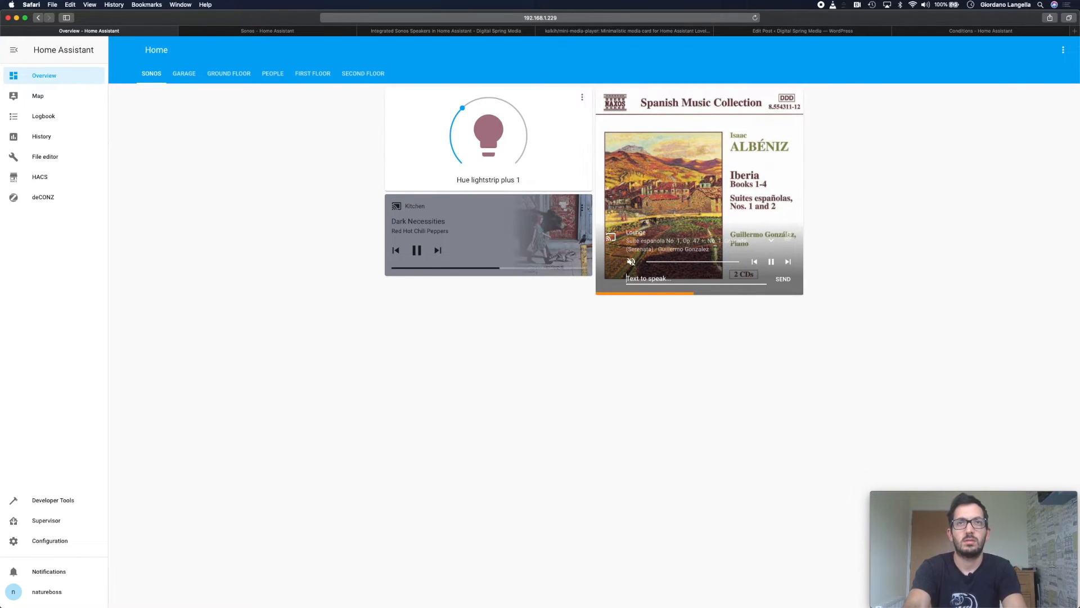
text(llo)
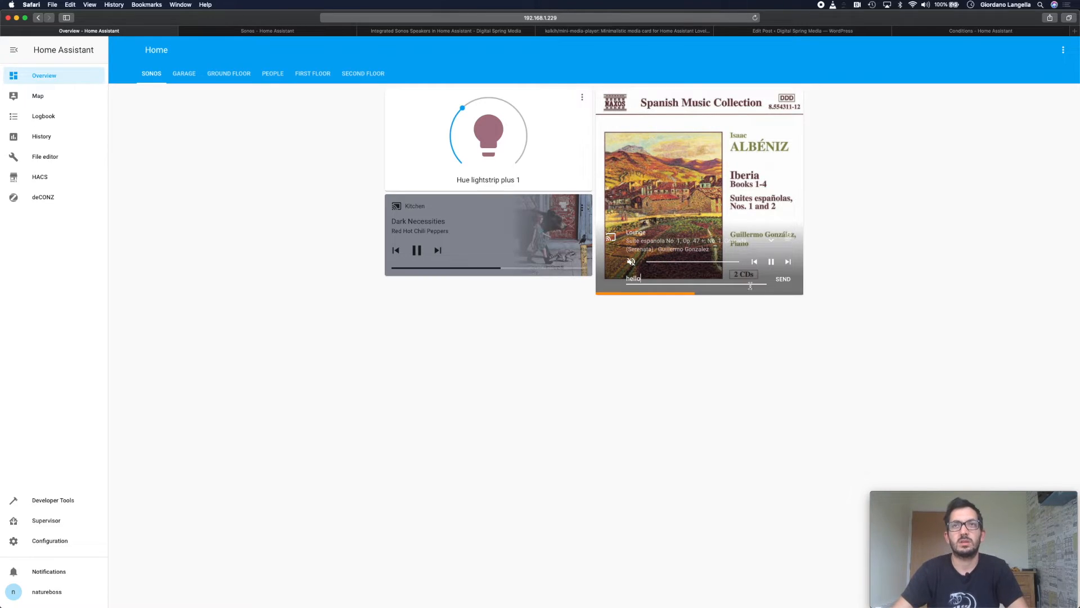
click(782, 280)
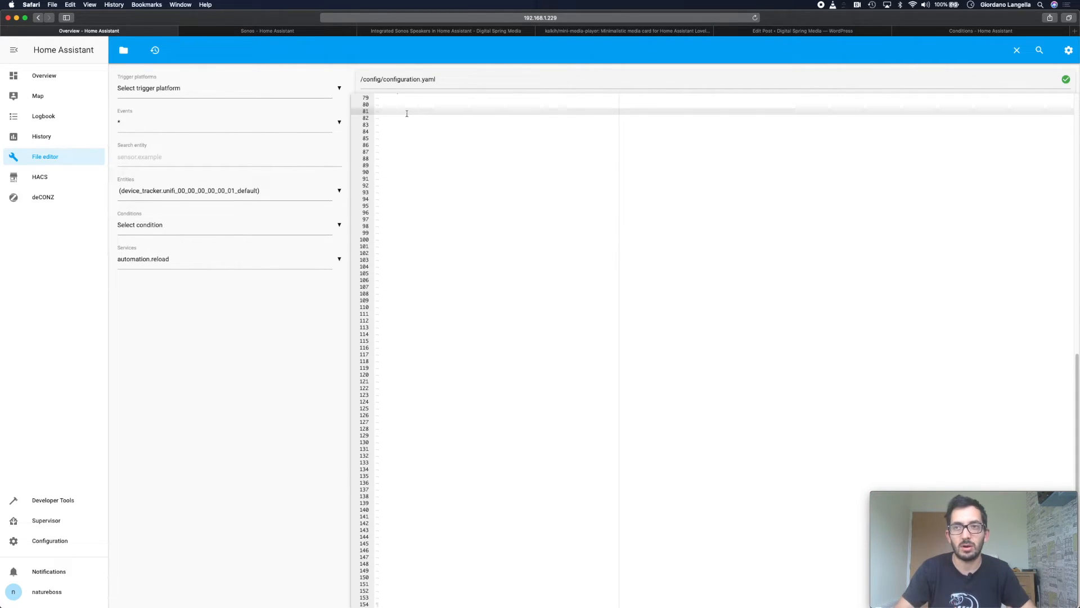
- Add an input_text section with a sonos_message entry at line 81 of configuration.yaml
text(input_tex)
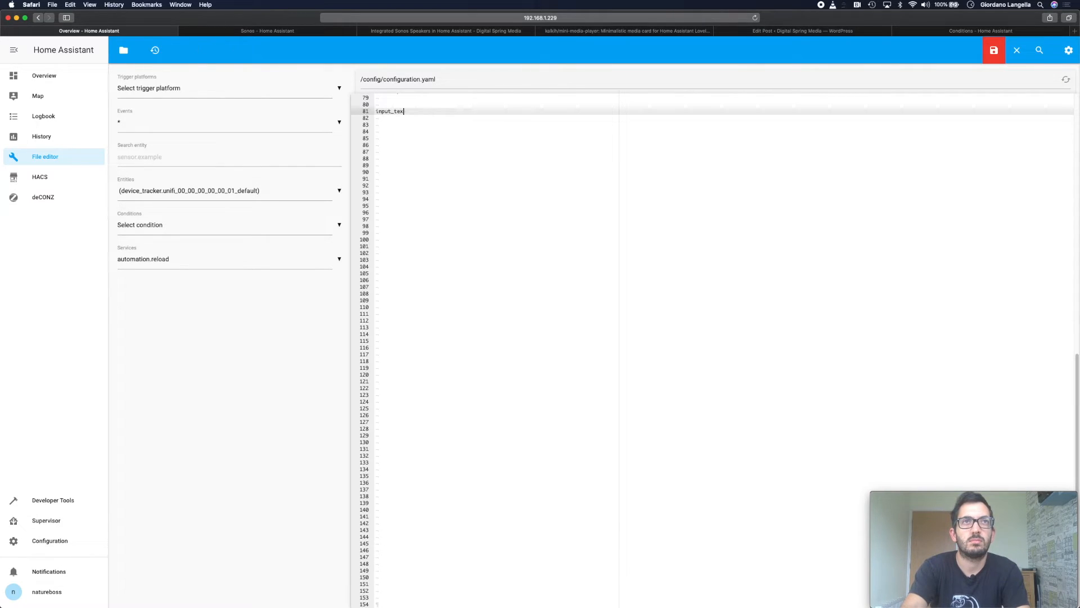
text(t:)
key(Return)
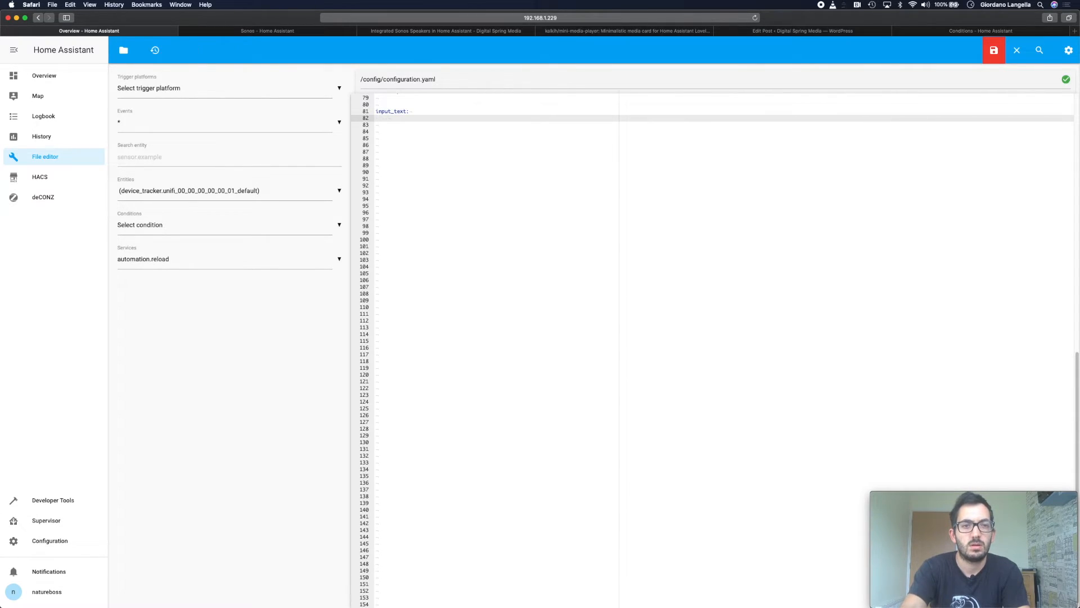
text(sonos_message)
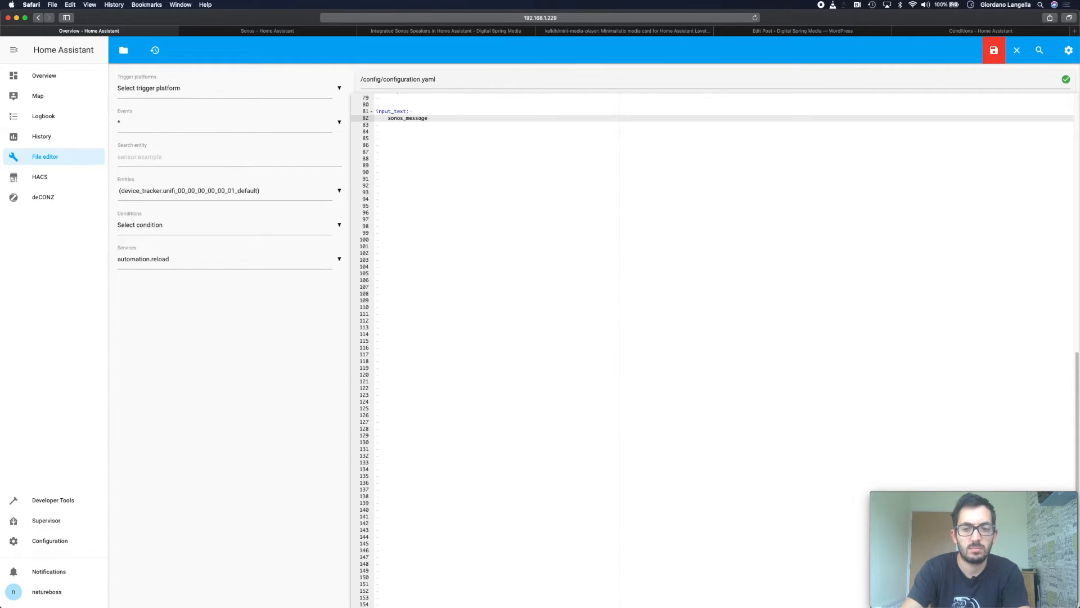
text(:)
key(Return)
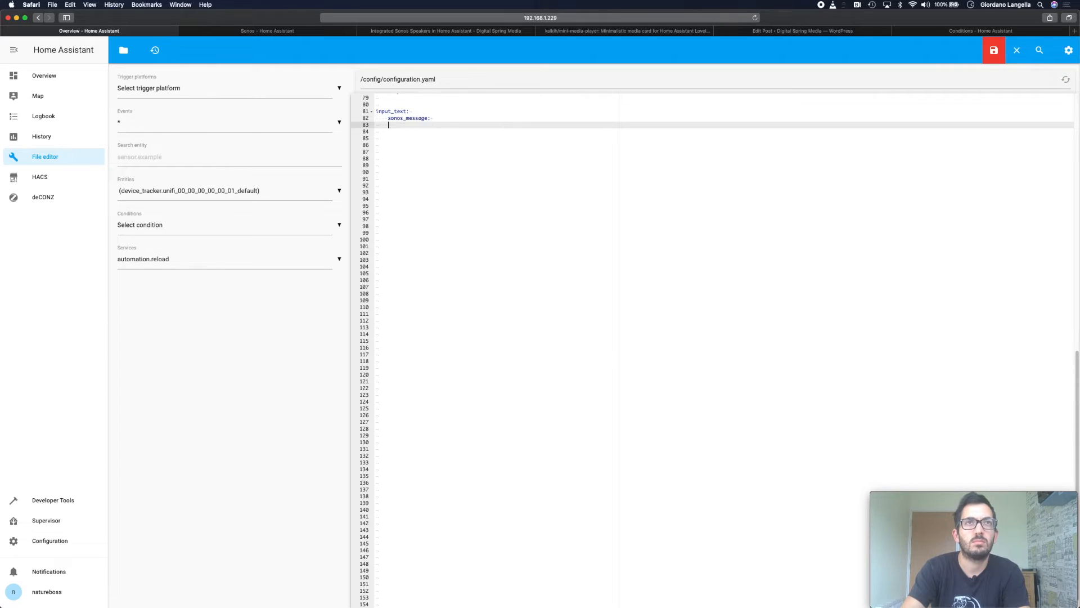
- Give sonos_message the name Sonos TTS and the initial value Some Text, and save configuration.yaml
text(na)
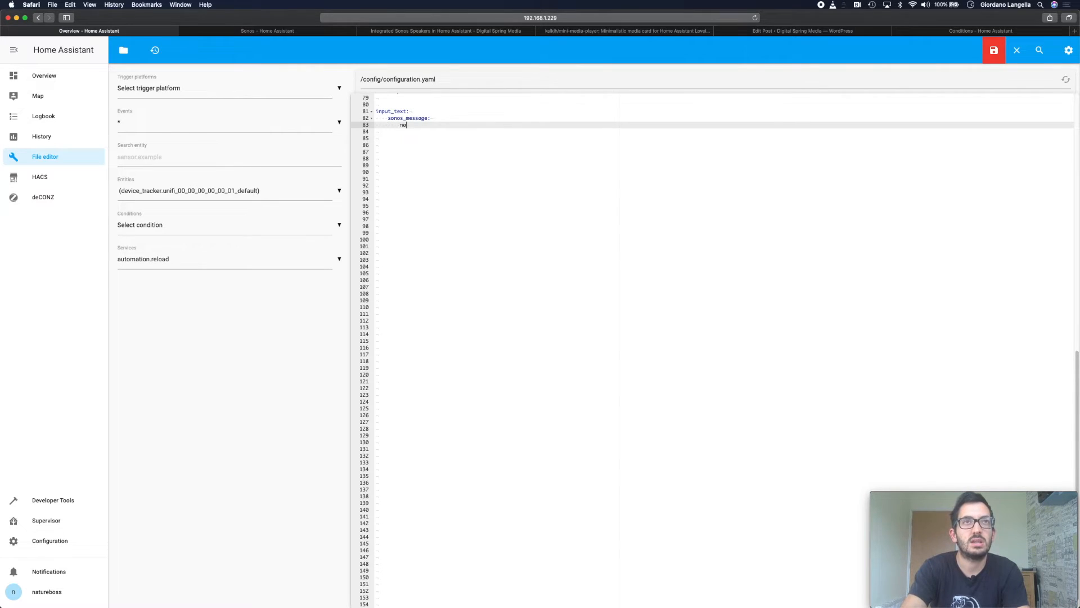
text(me: Sonos )
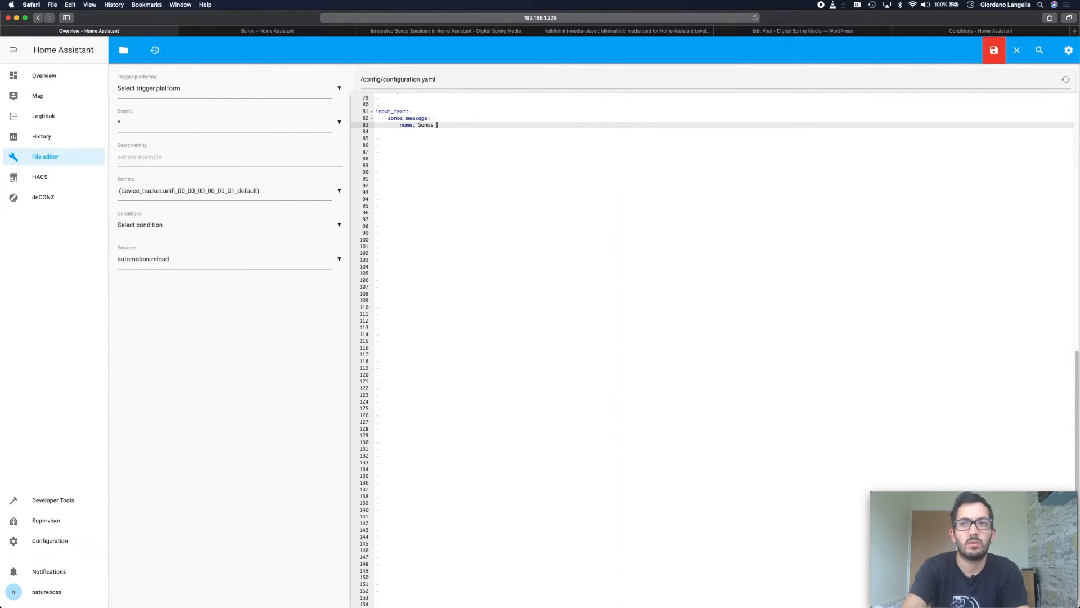
text(TTS)
key(Return)
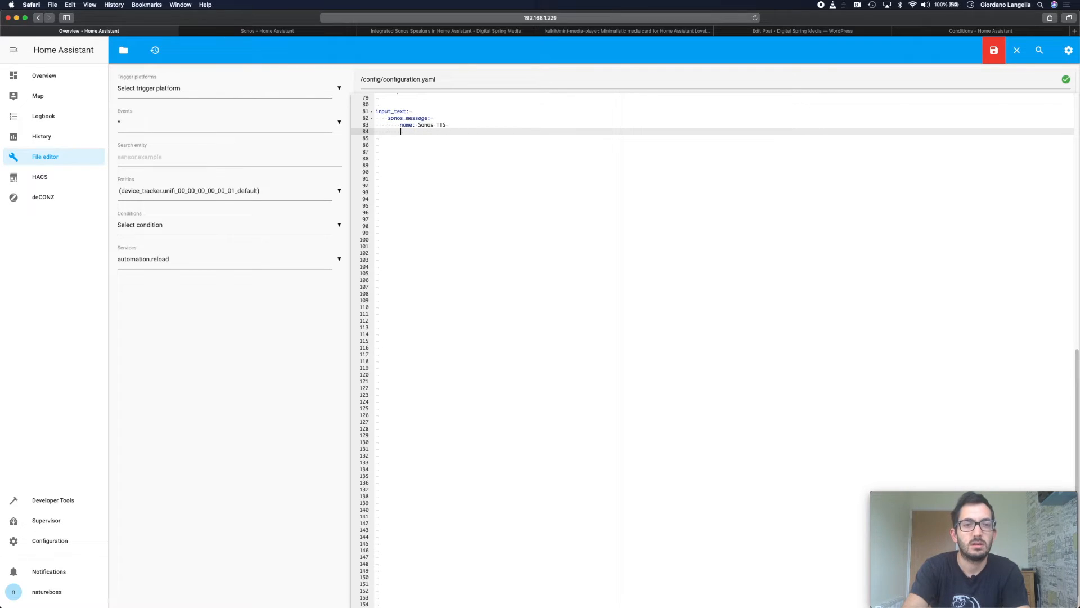
text(initial)
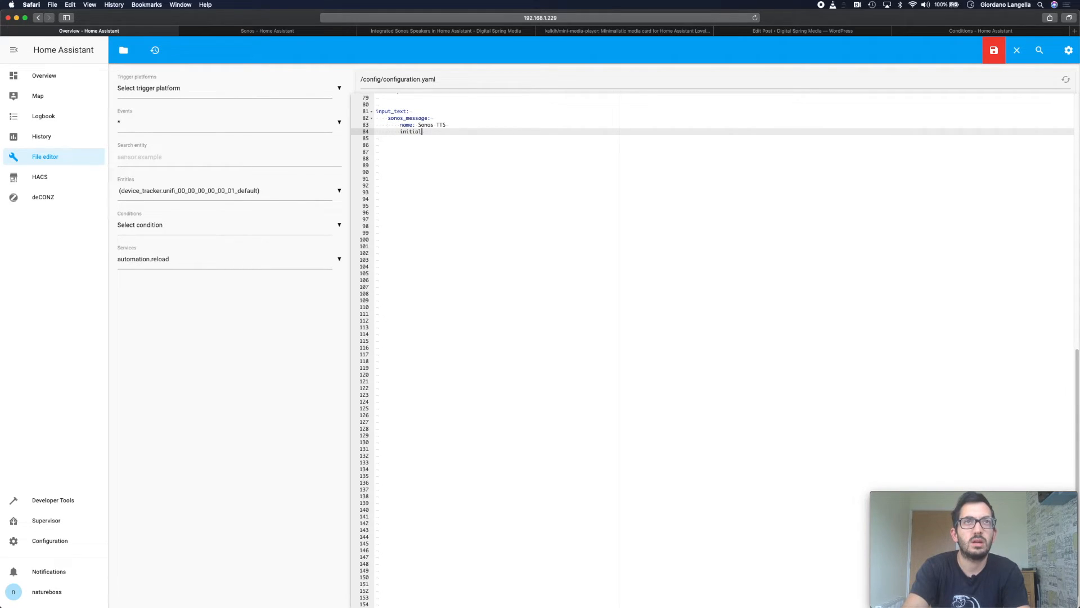
text(: Some Text)
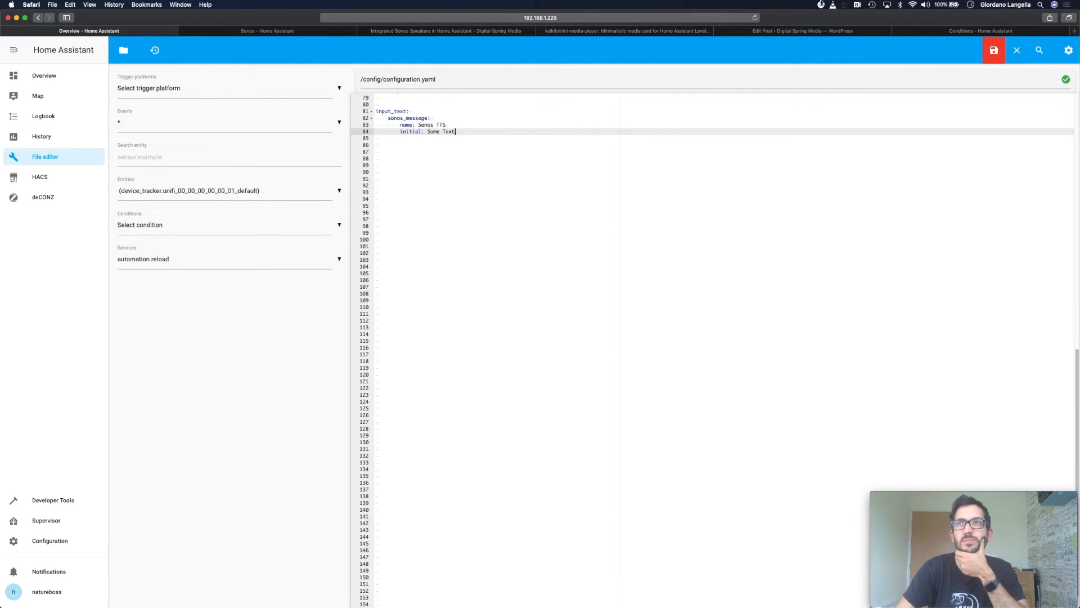
click(1002, 59)
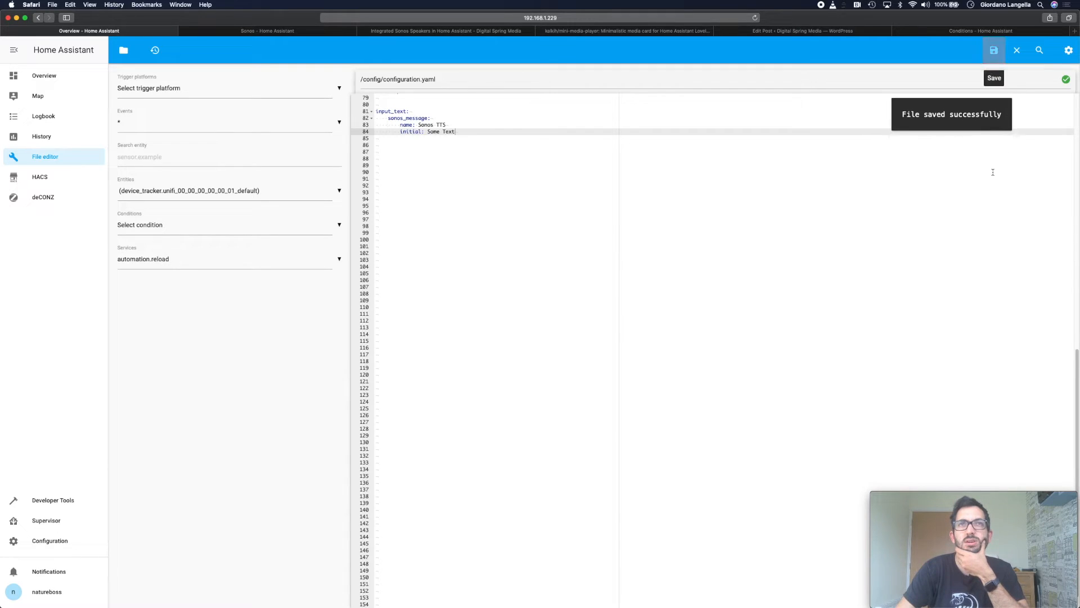
- Restart Home Assistant to load the saved configuration.yaml changes
click(1072, 52)
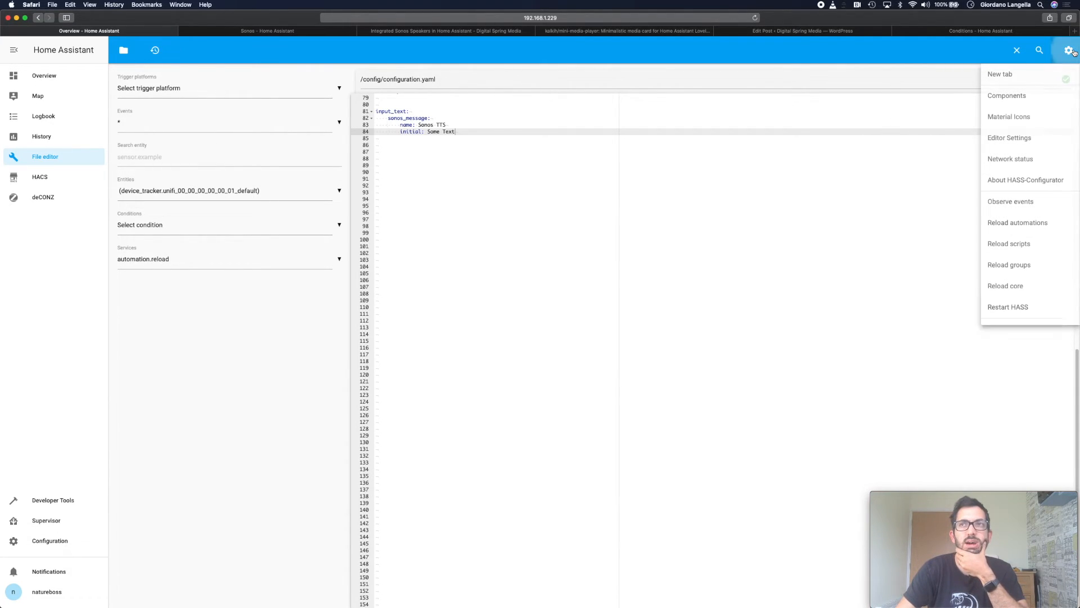
click(1041, 308)
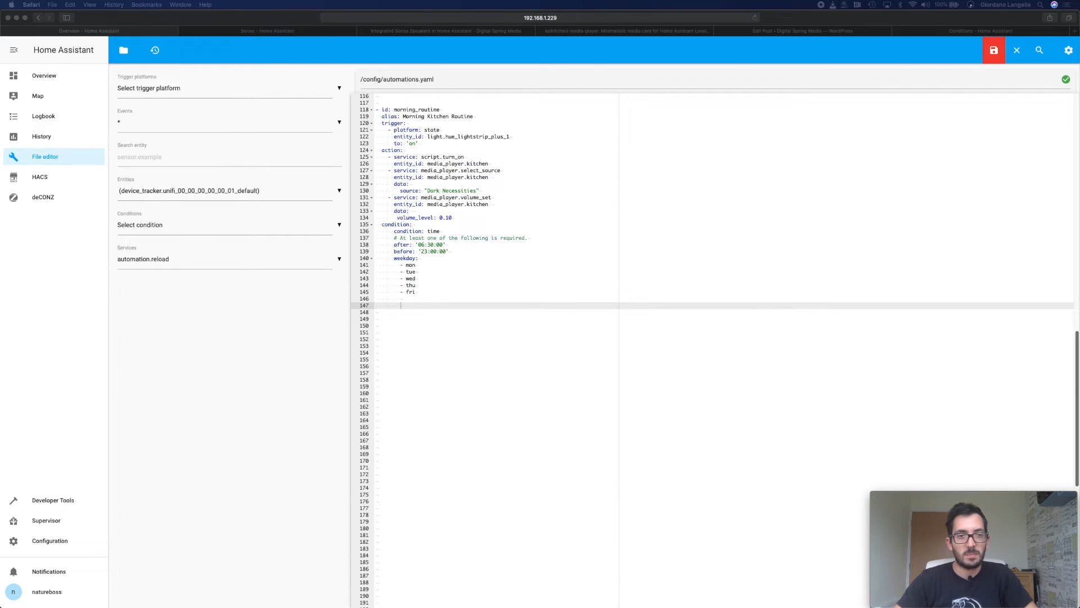
- Start a new automation at line 148 of automations.yaml with id tts_sonos and alias Sonos TTS
click(432, 417)
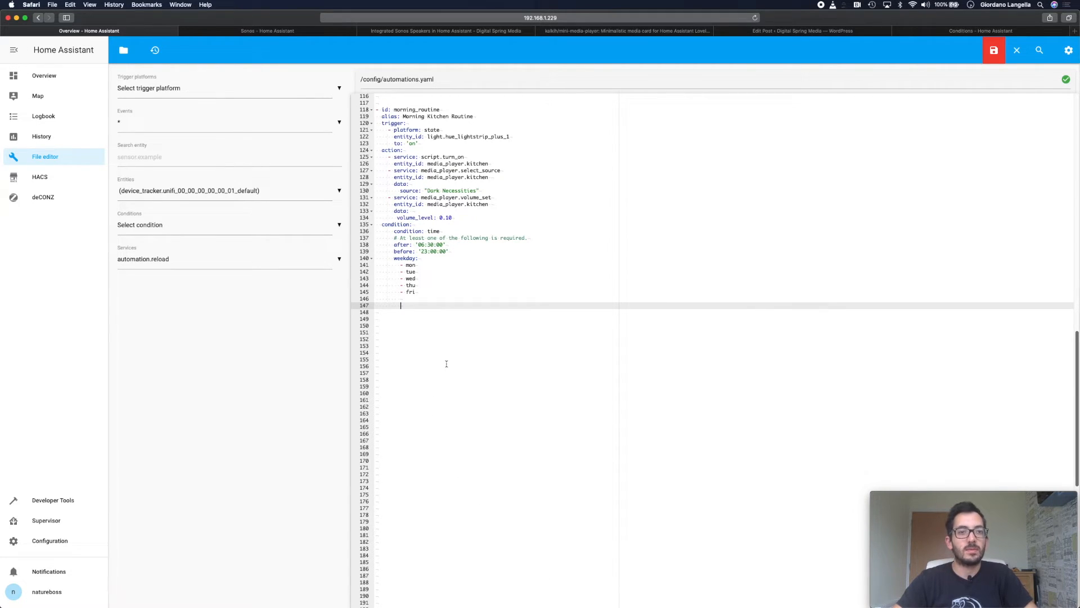
key(BackSpace)
key(Return)
text(-)
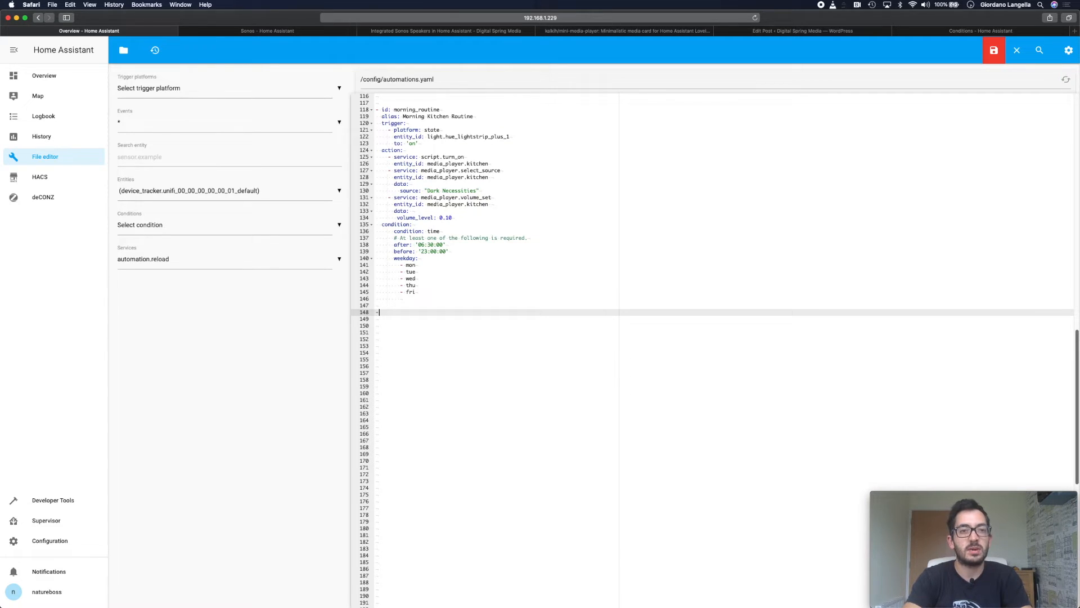
text( i)
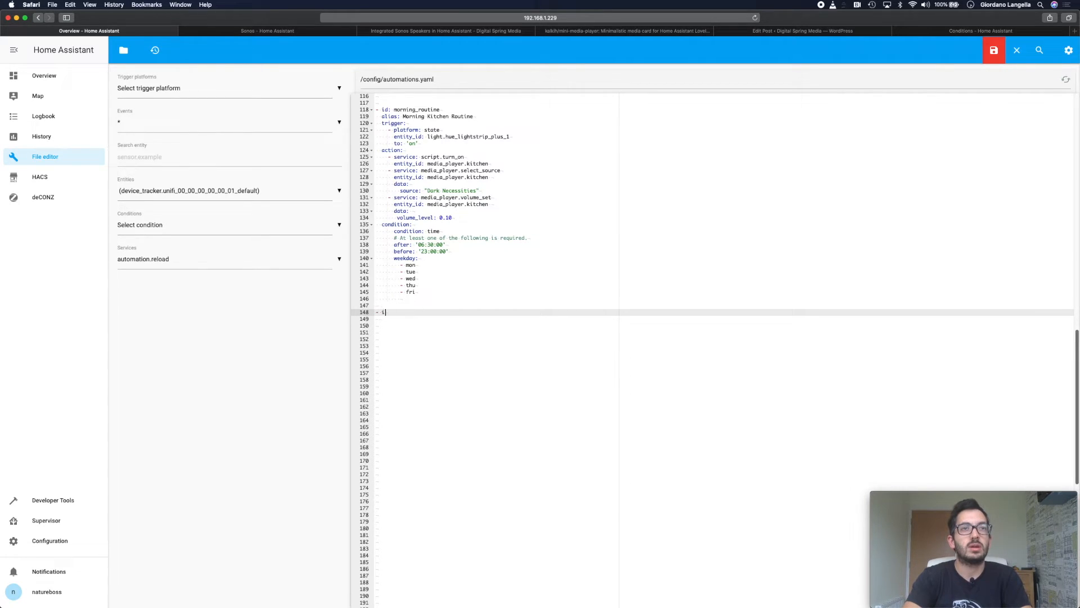
text(d: tts_sonos)
key(Return)
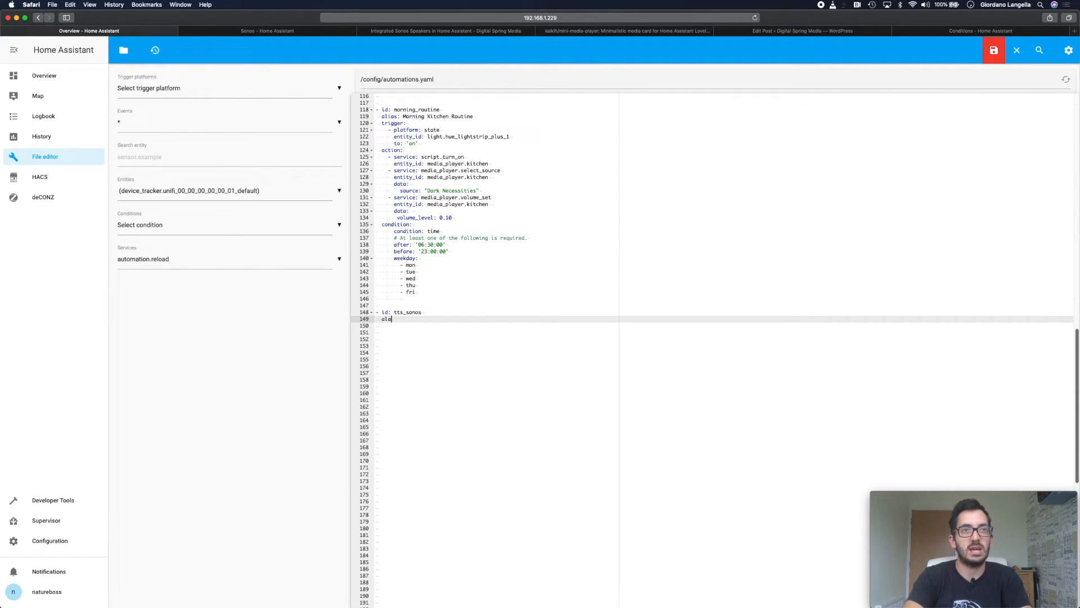
text(alias: Sonos TTS)
key(Return)
- Add a trigger to the Sonos TTS automation with platform state and entity_id input_text.sonos_message
text(tr)
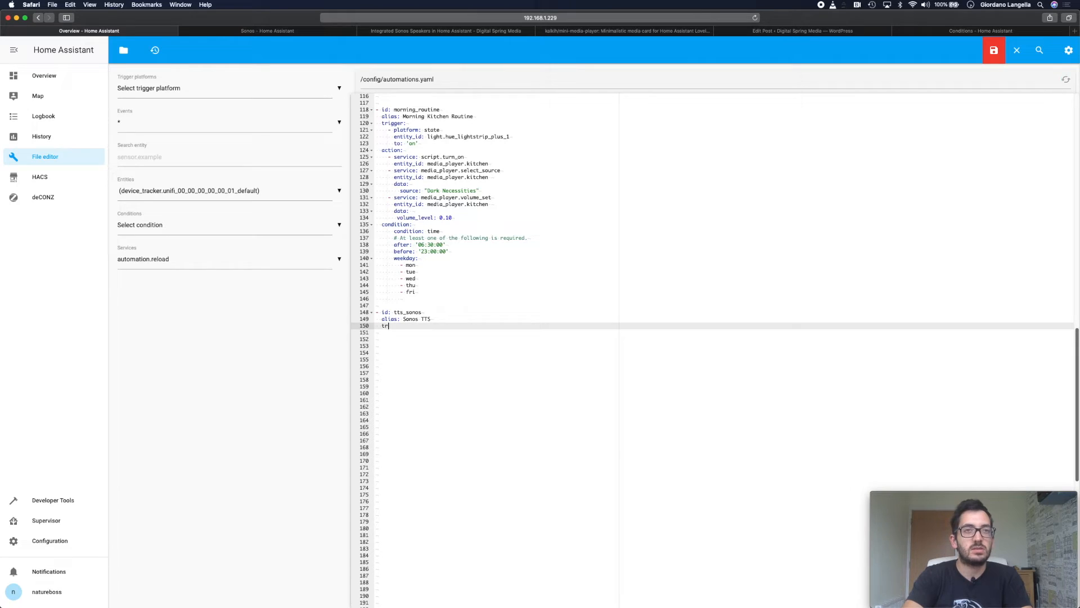
text(igger:)
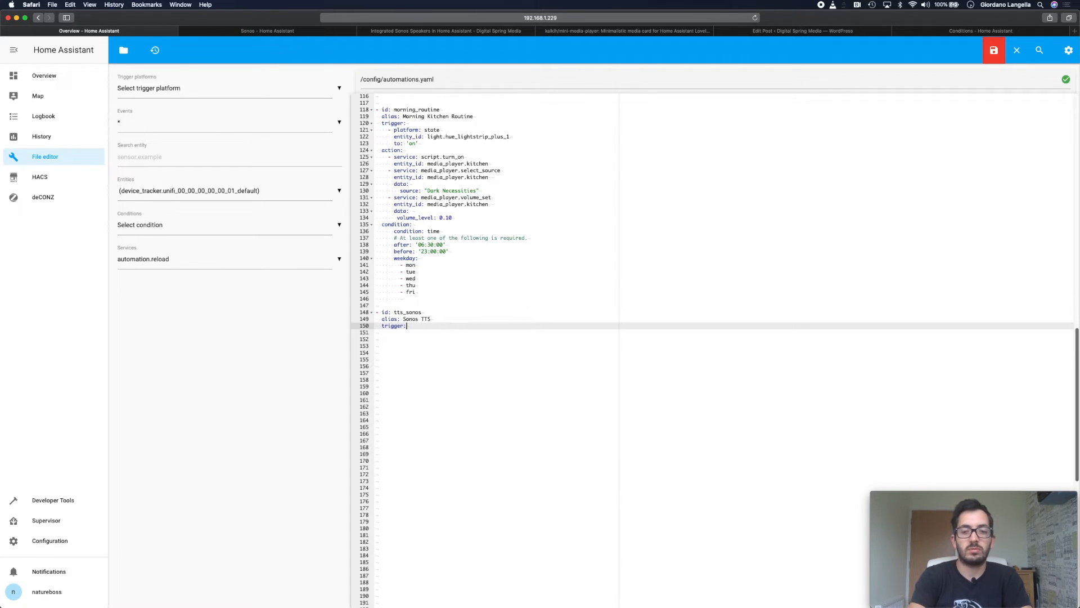
key(Return)
text(- platform)
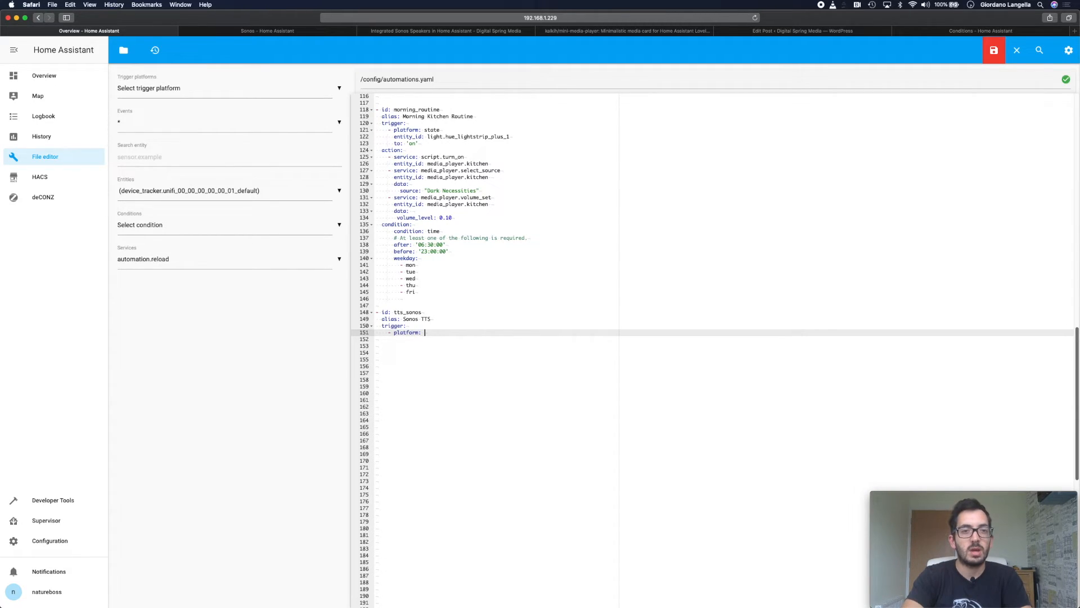
text(: state)
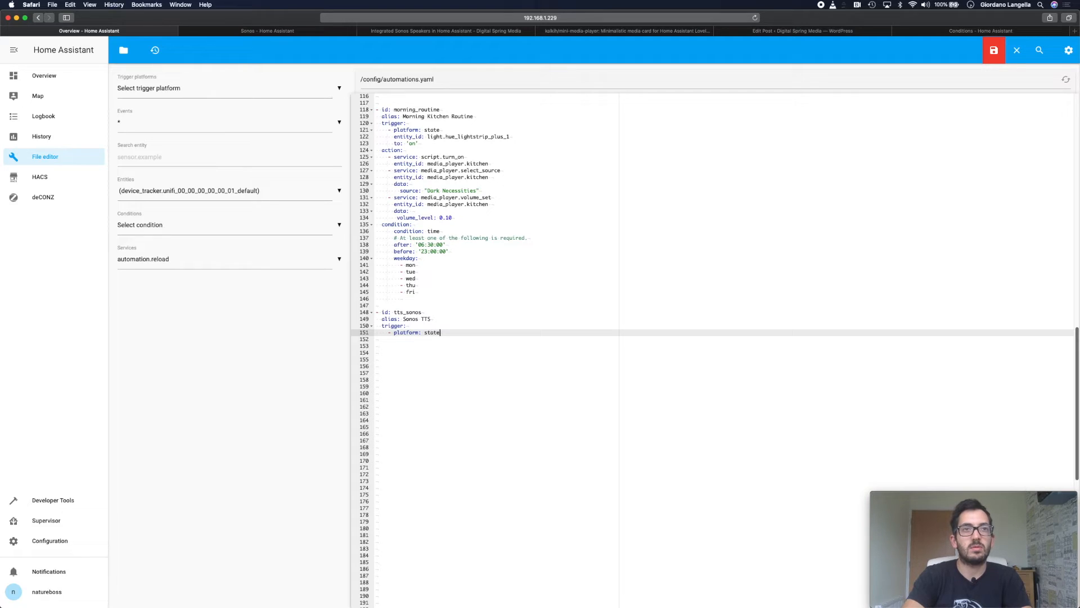
key(Return)
text(ent)
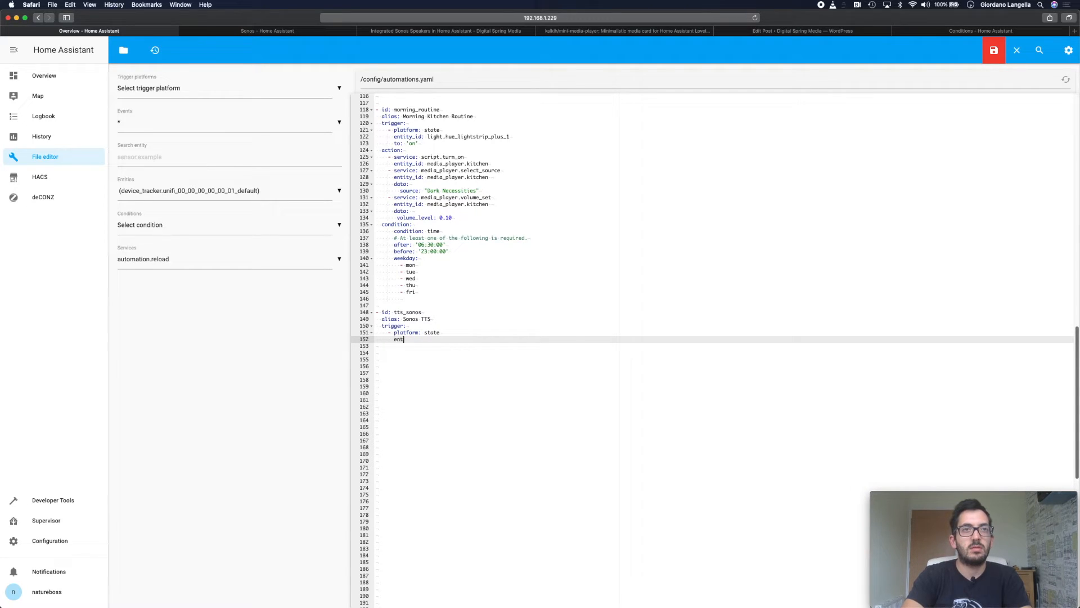
text(ity_)
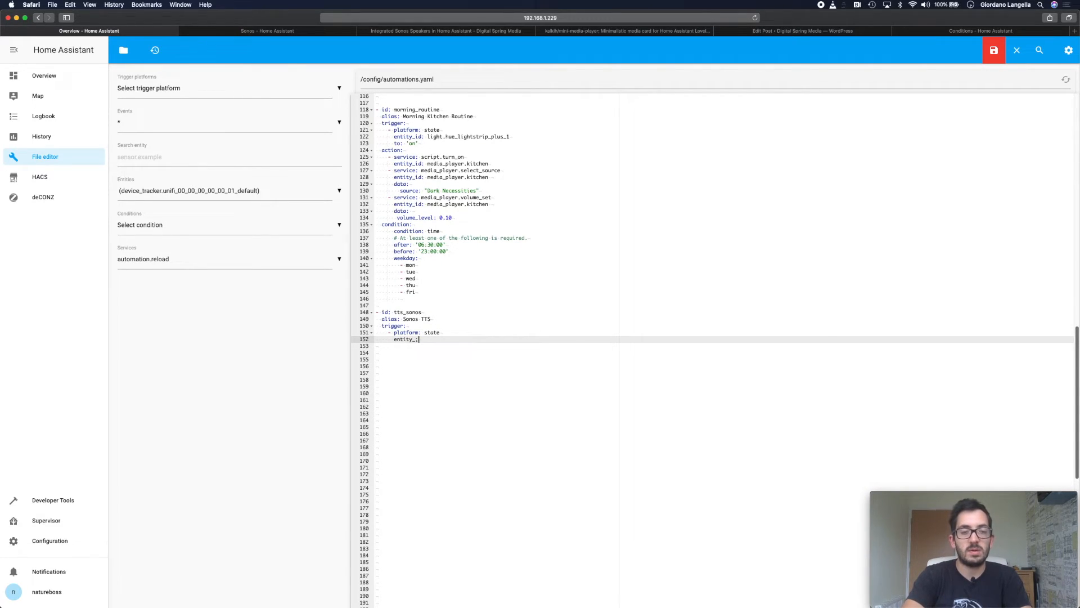
text(id: input_text.sonos)
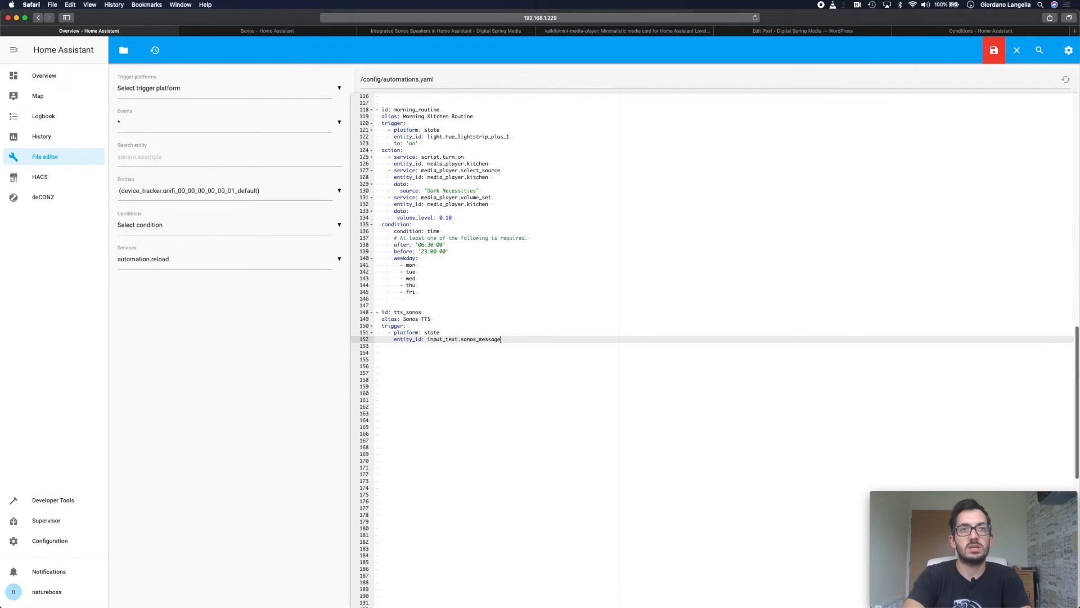
text(_message)
key(BackSpace)
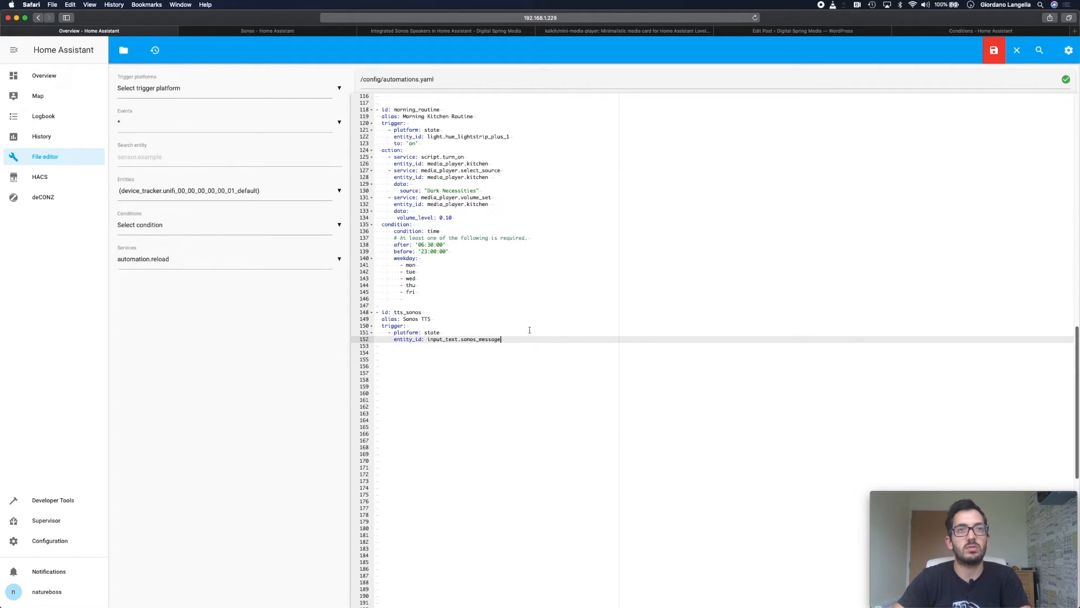
drag(461, 339, 509, 339)
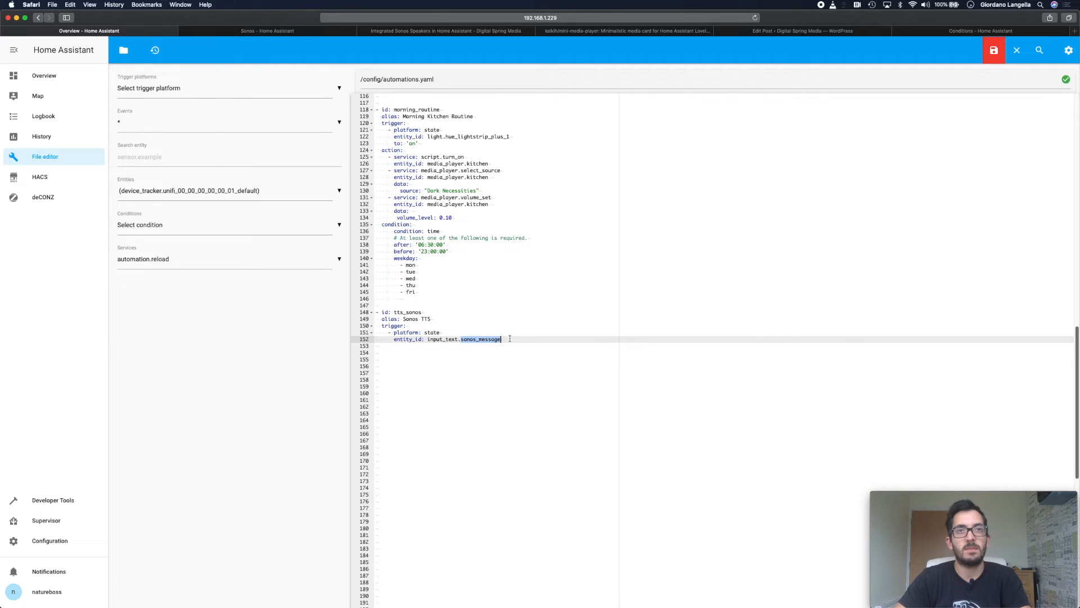
click(513, 339)
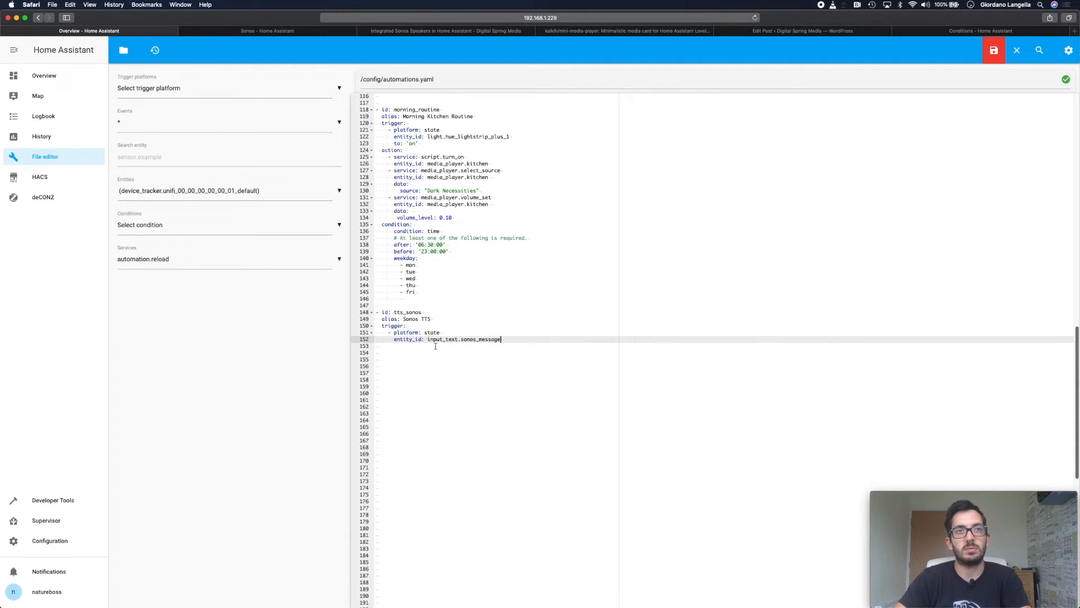
- Add an action section to the Sonos TTS automation that calls the service script.sonos_say
key(Return)
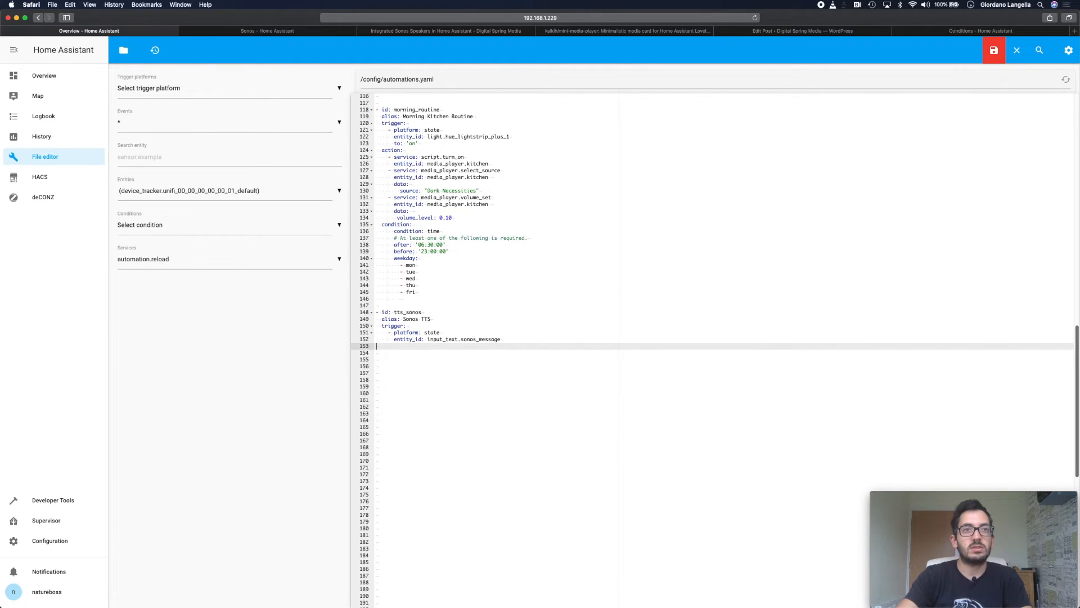
text(action)
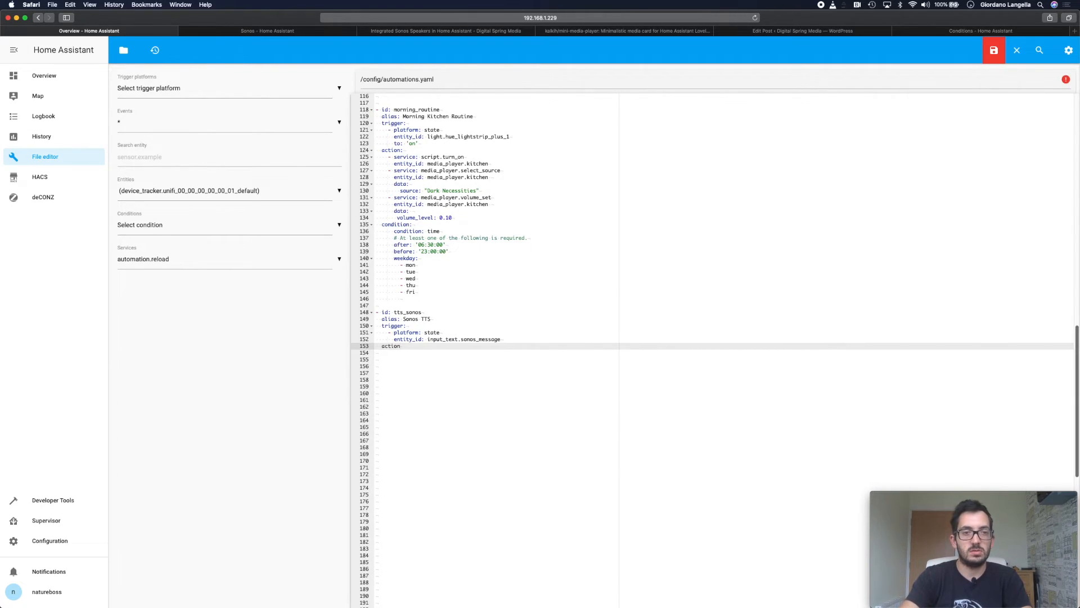
text(:)
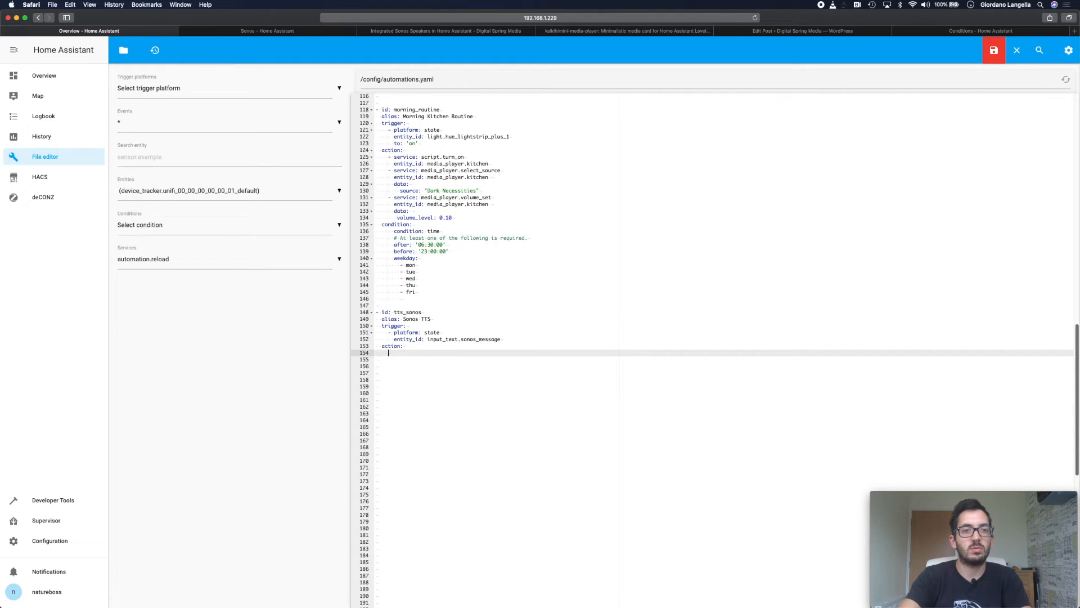
key(BackSpace)
key(BackSpace)
text(-)
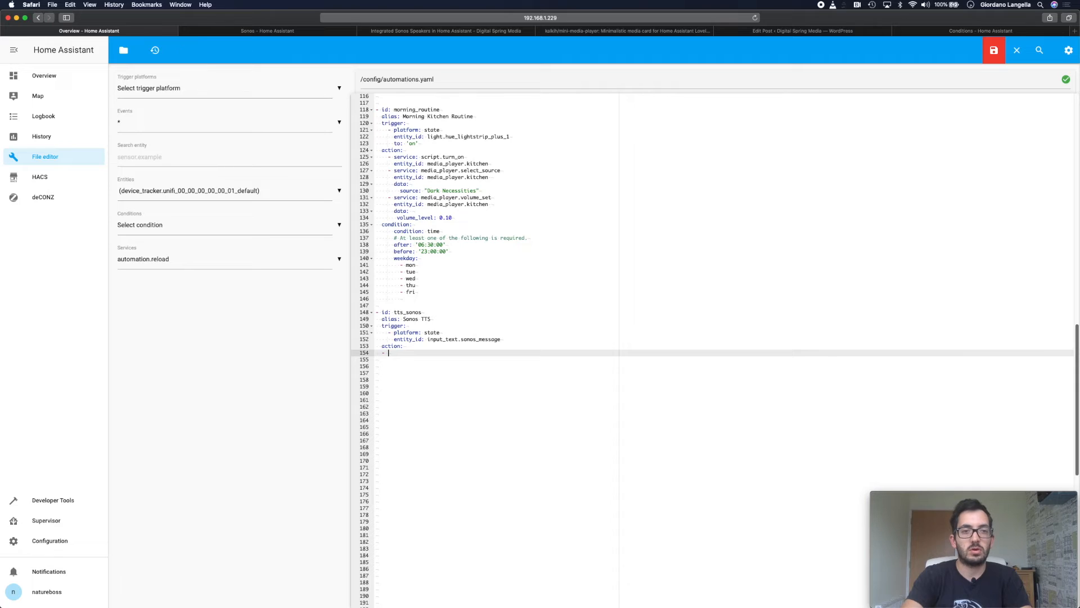
text( s)
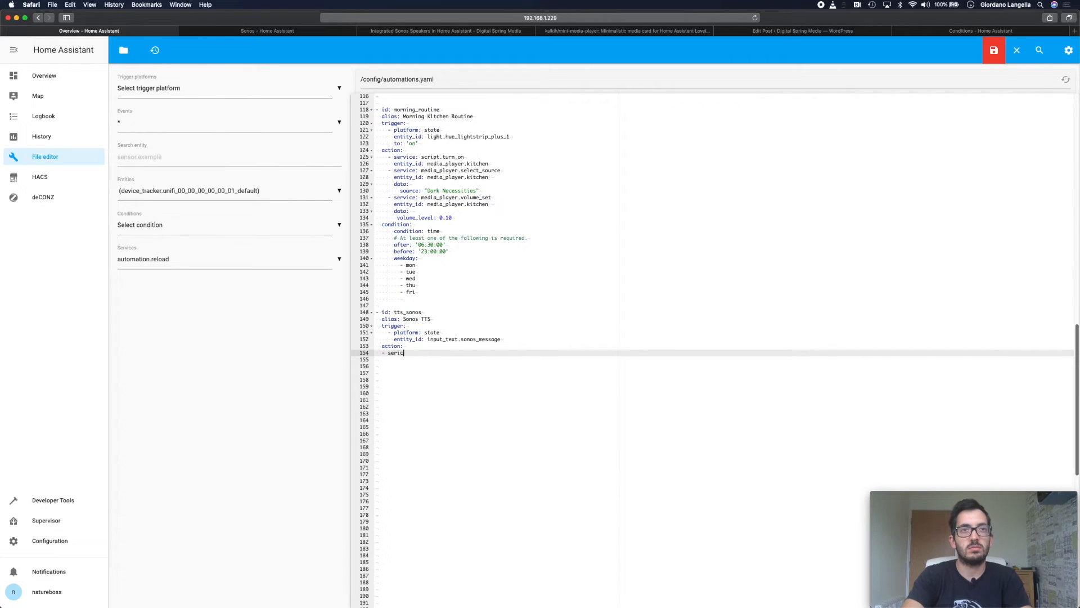
text(ervice: son)
text(.sonos_say)
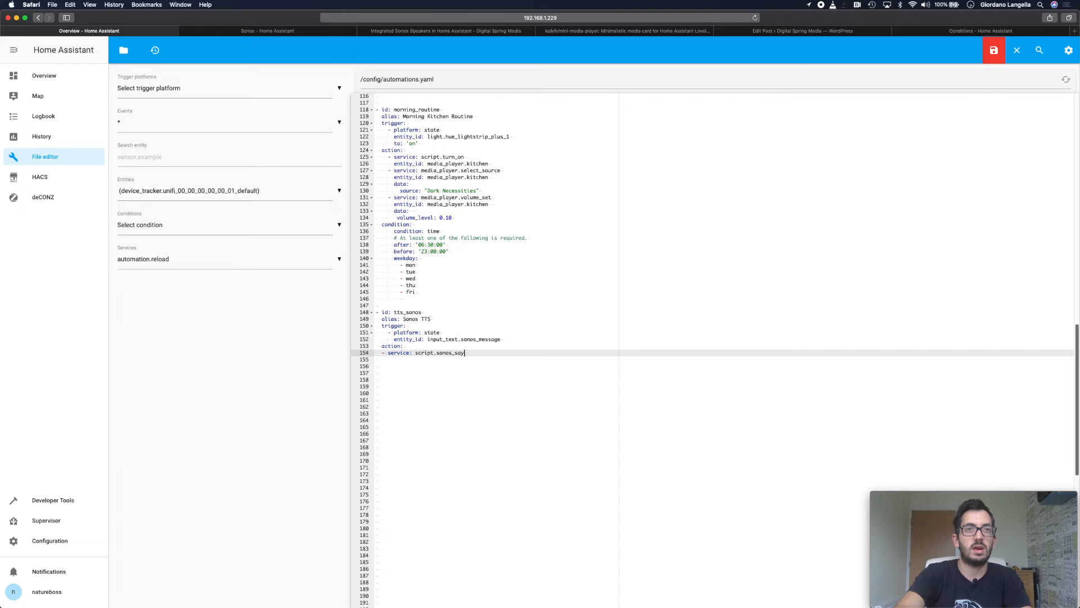
- Add a data_template under the service with sonos_entity set to media_player.kitchen, media_player.lounge, media_player.bathroom
key(Return)
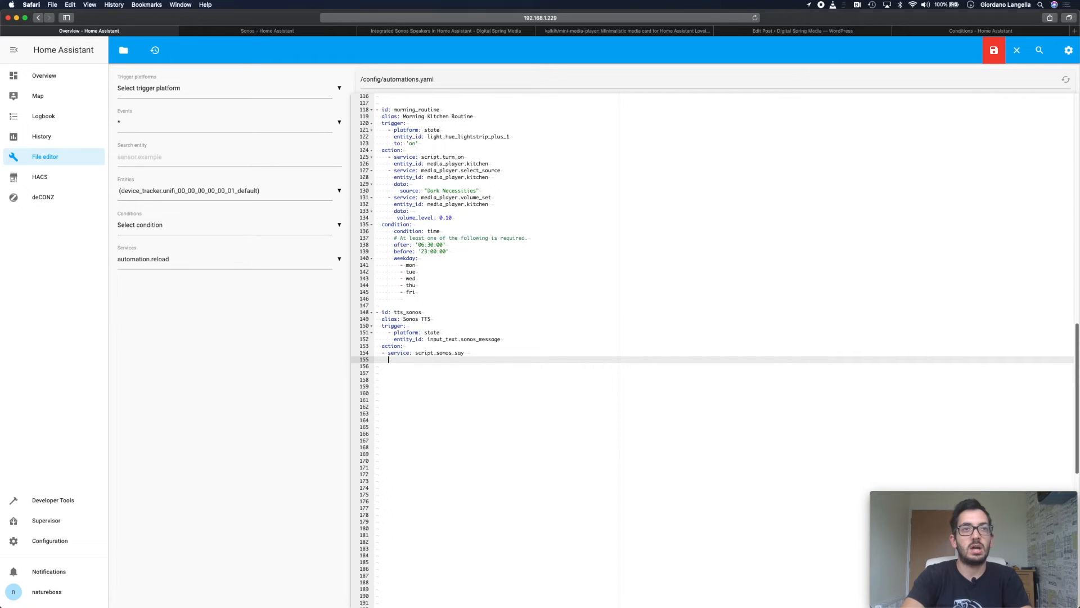
text(data_template:)
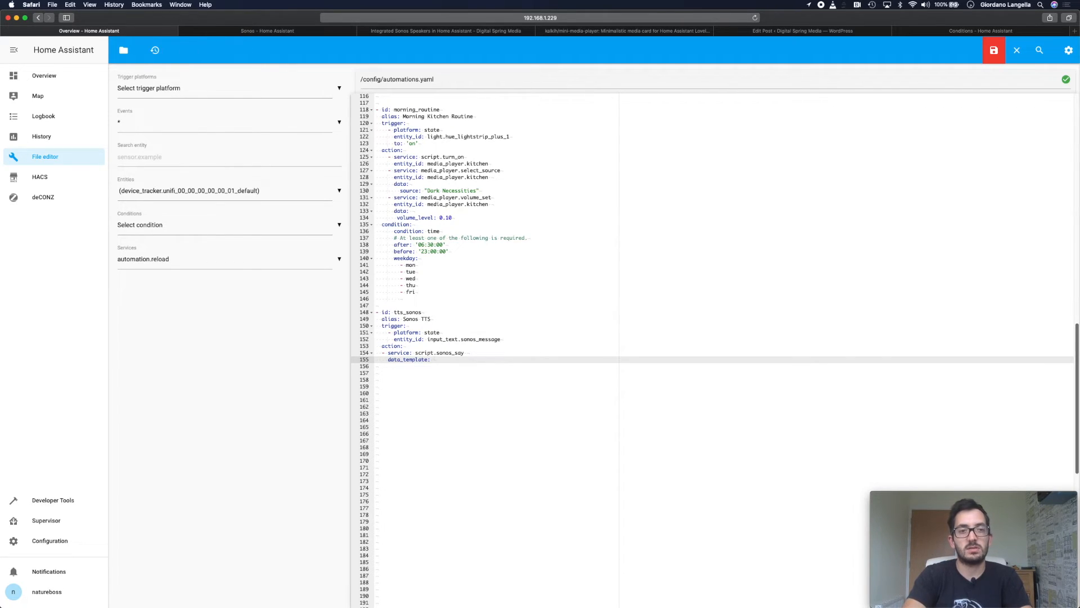
key(Return)
key(Tab)
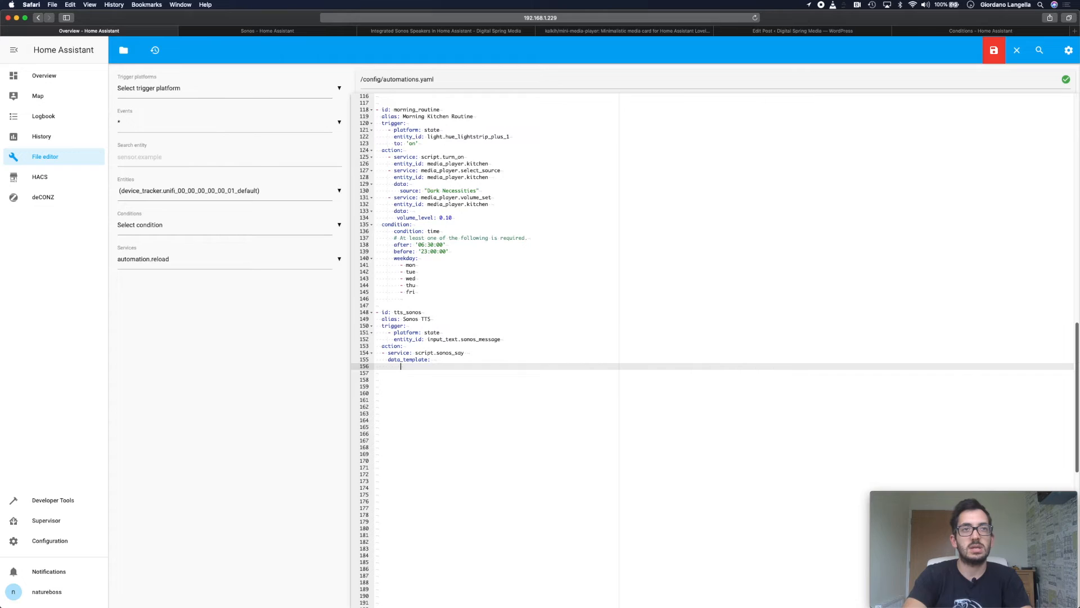
text(sonos_entity:)
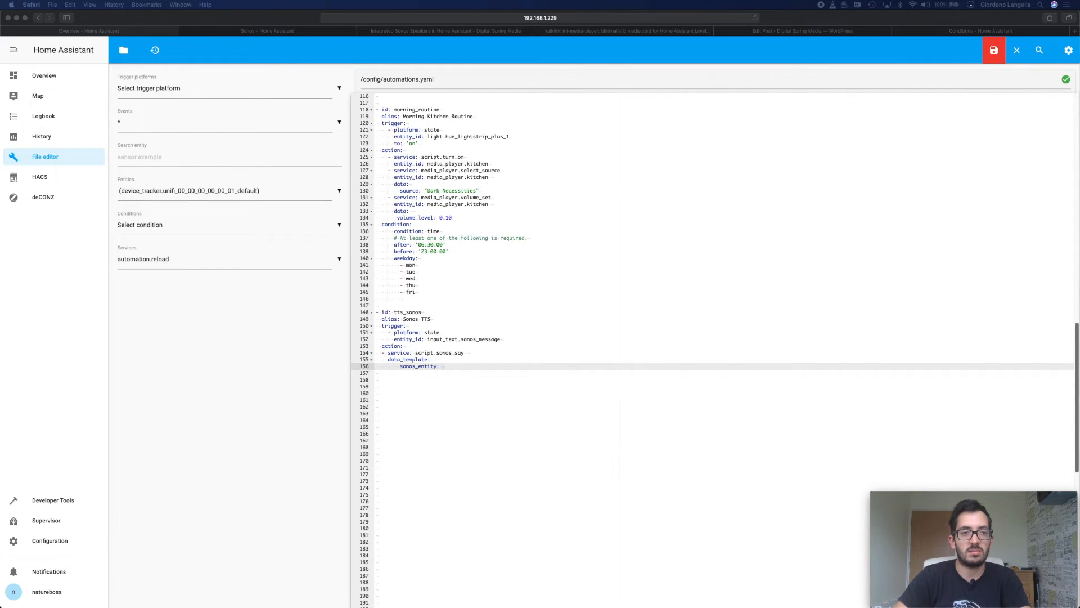
click(454, 370)
text(media_player.kitchen, media_player.lounge, media_player.bathroom)
- Add a volume of 0.2 to the Sonos TTS automation's data_template
key(Return)
text(vol)
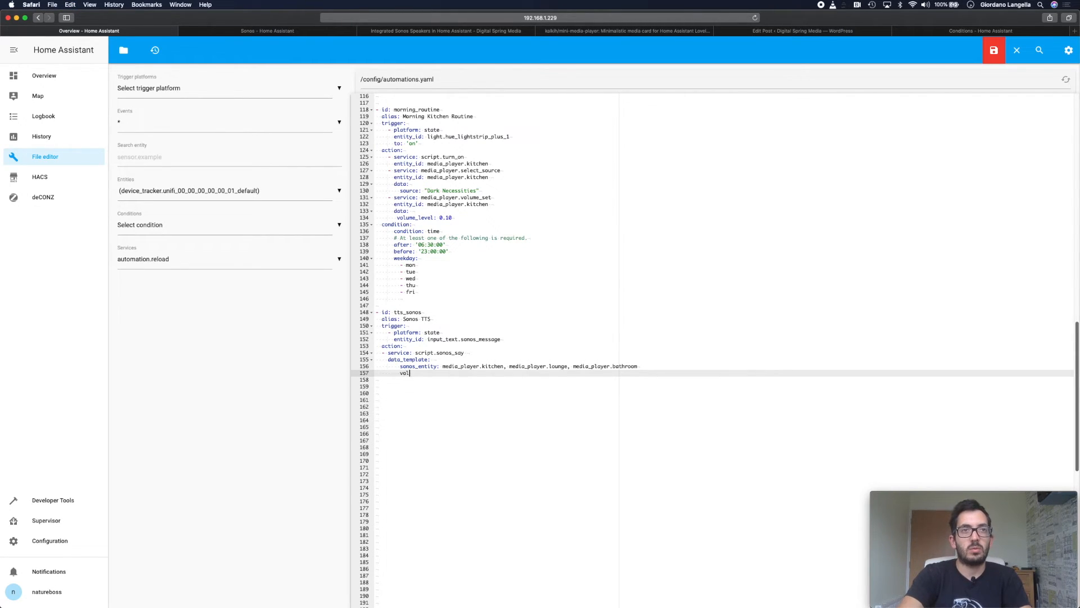
text(ume)
key(BackSpace)
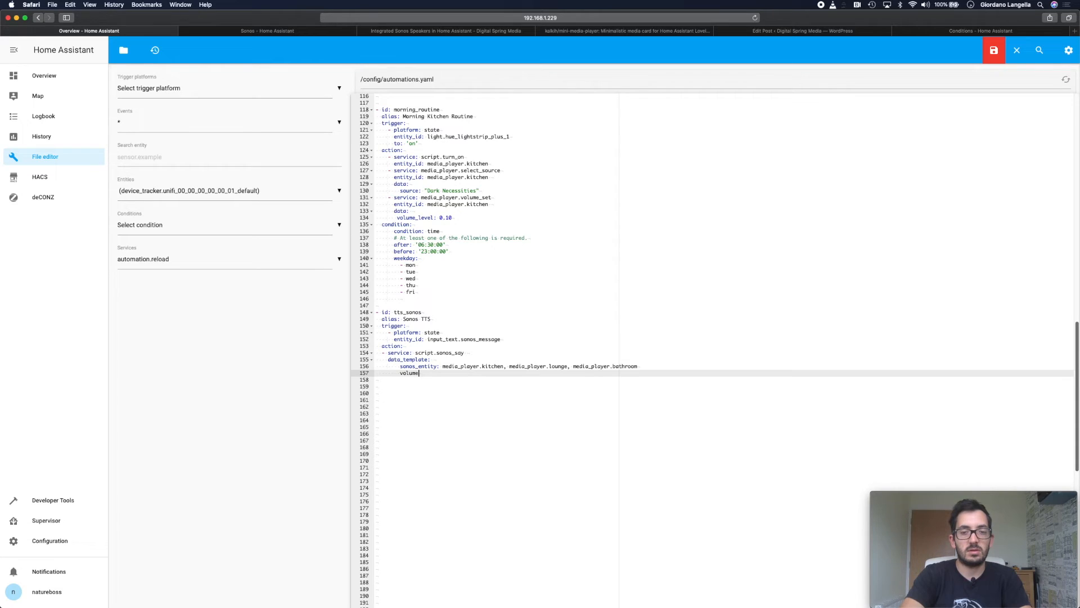
key(super+s)
key(Return)
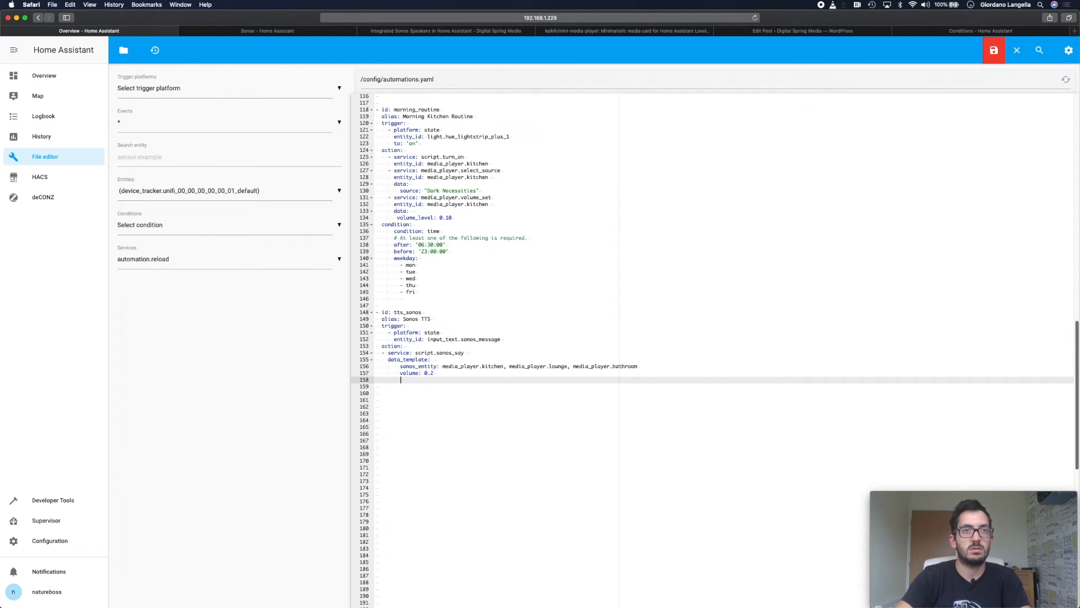
- Add a message entry to the data_template with the value "{{ states.input_text.sonos_message.state }}"
text(mes)
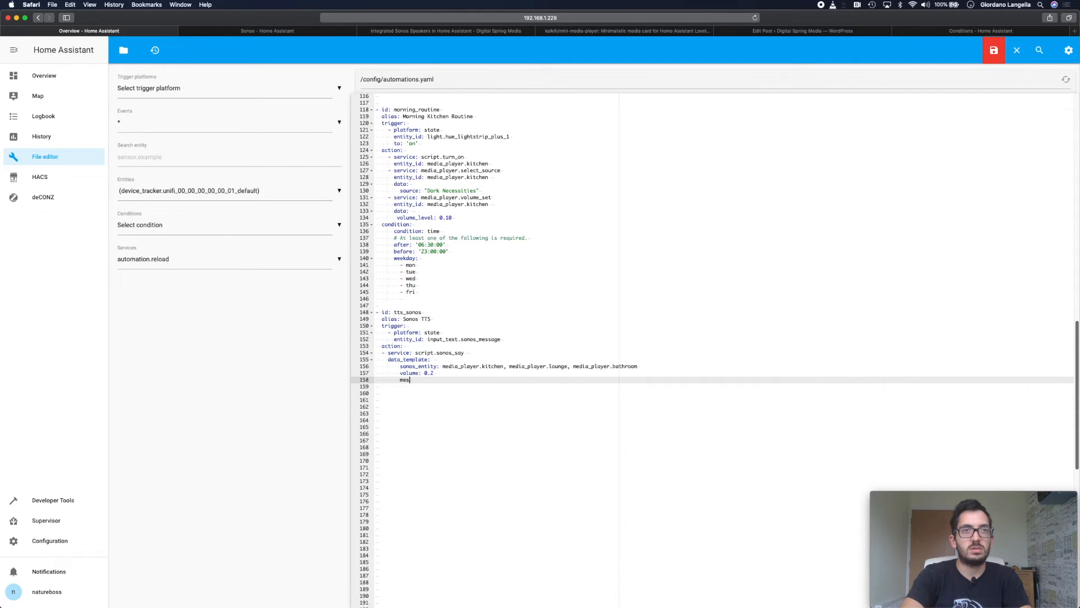
text(sage:)
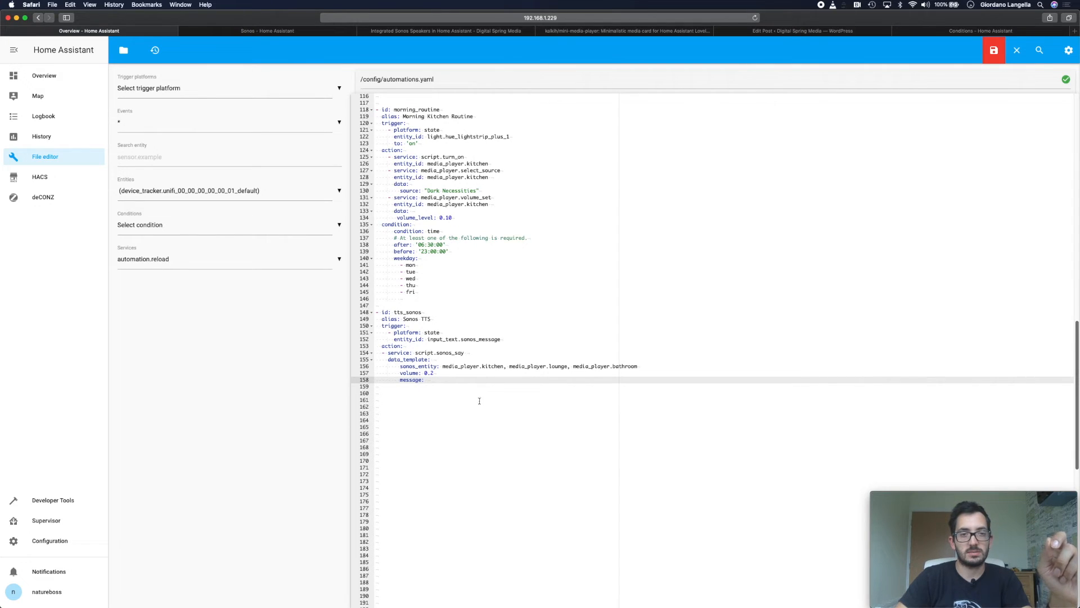
key(super+Tab)
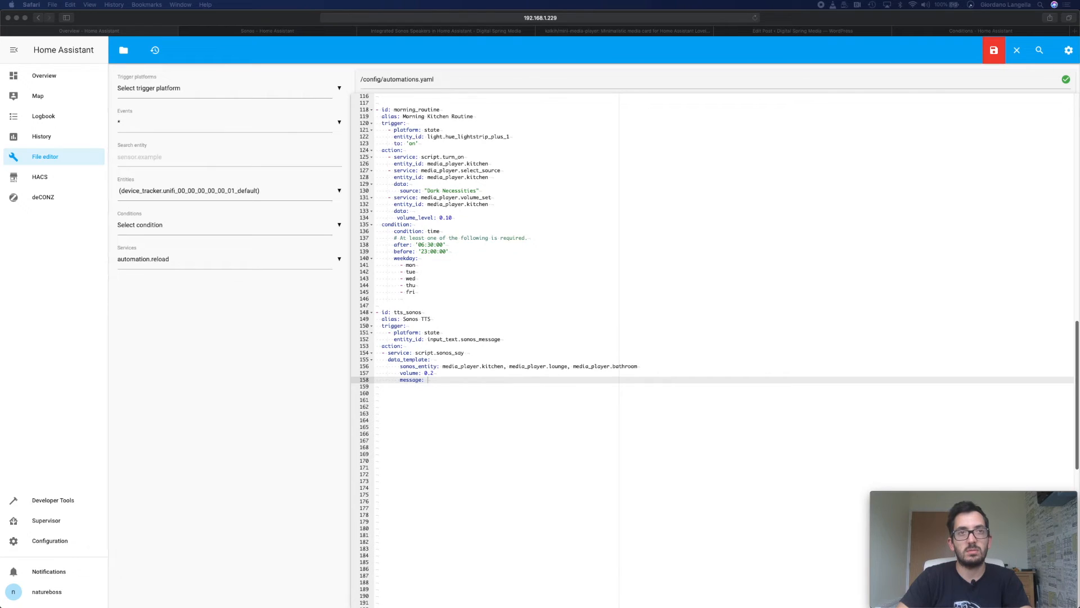
click(443, 383)
text("{{ states.input_text.sonos_message.state }}")
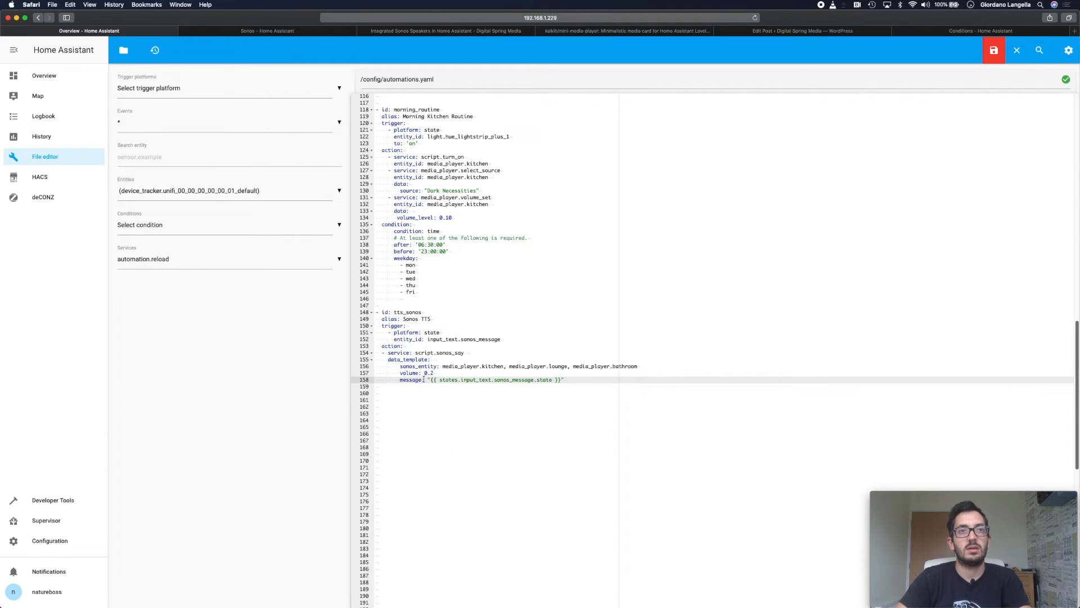
click(436, 380)
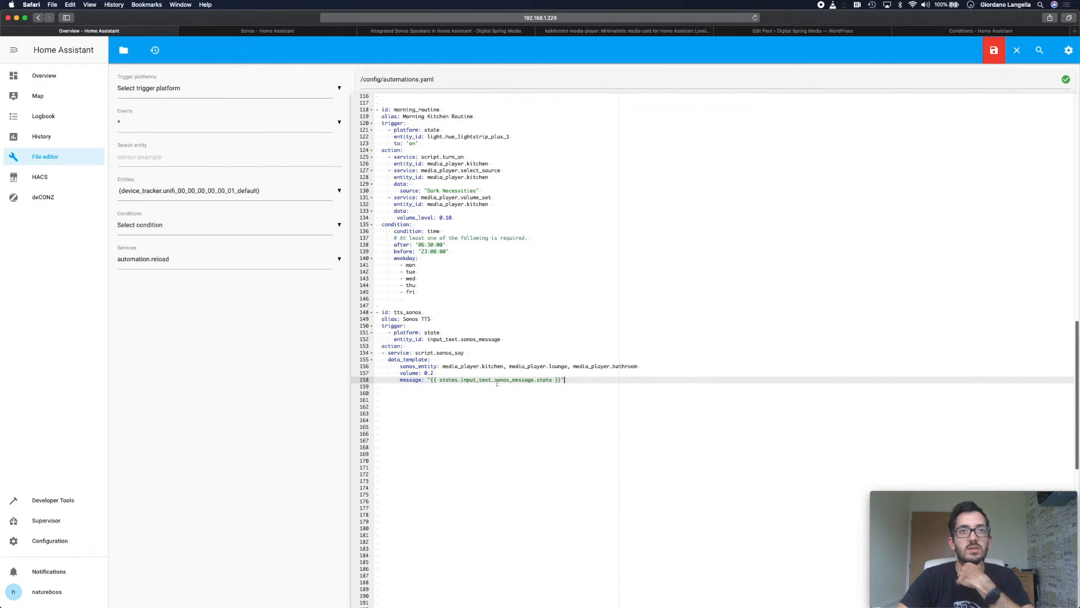
drag(494, 381, 534, 380)
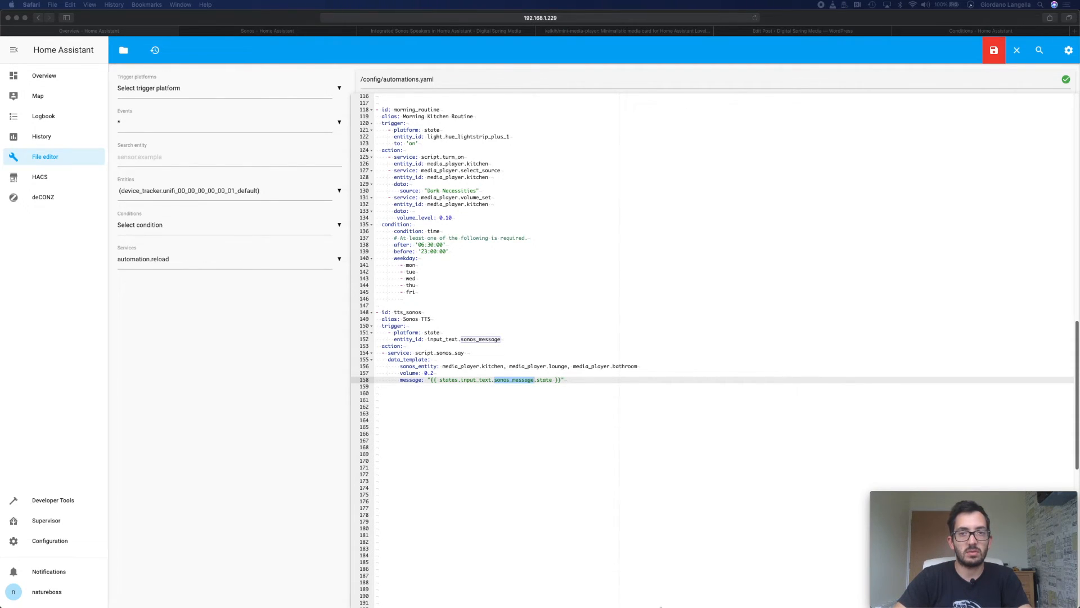
- Add a delay entry of '00:00:04' below the message in the Sonos TTS automation's data_template
click(583, 380)
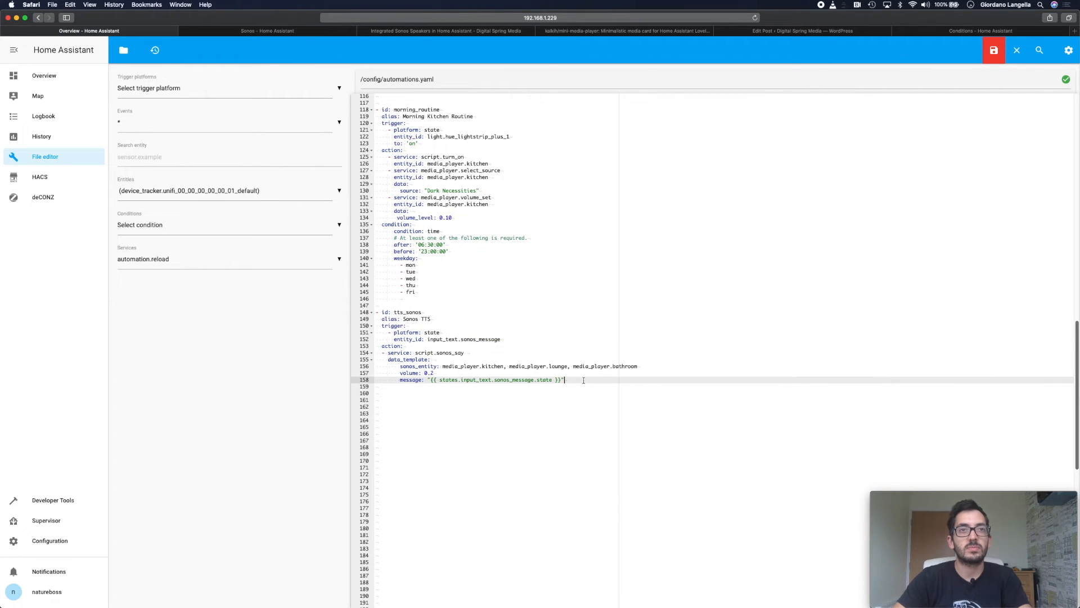
key(Return)
text(del)
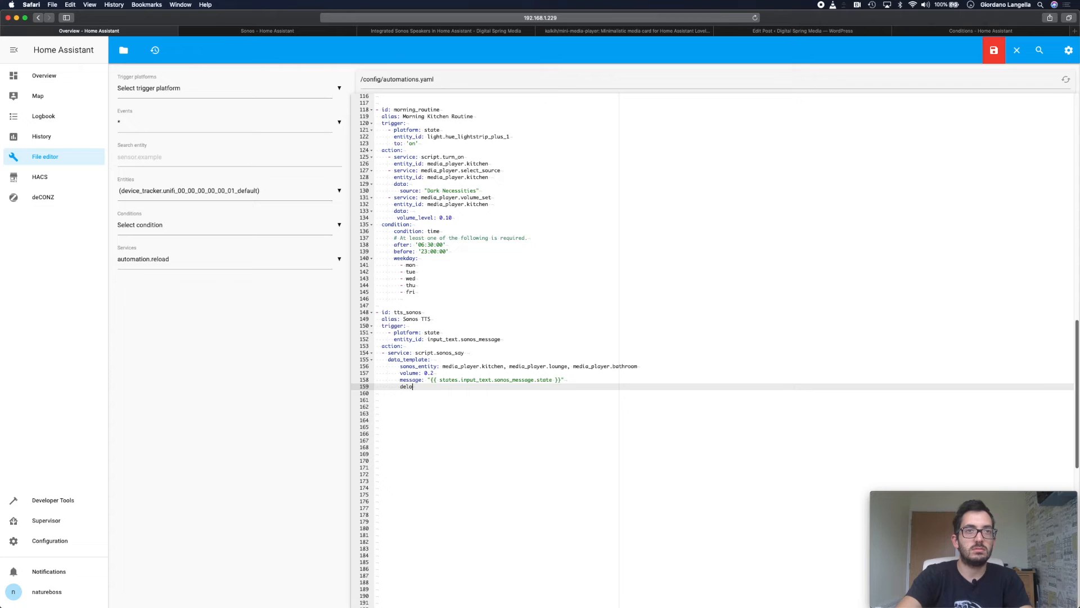
text(ay)
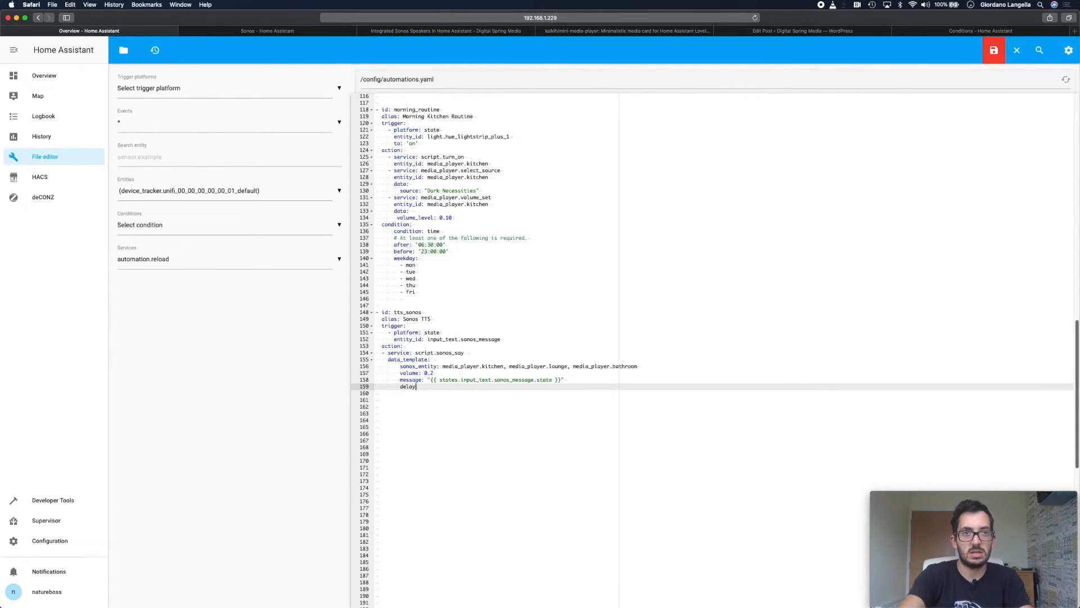
text(:)
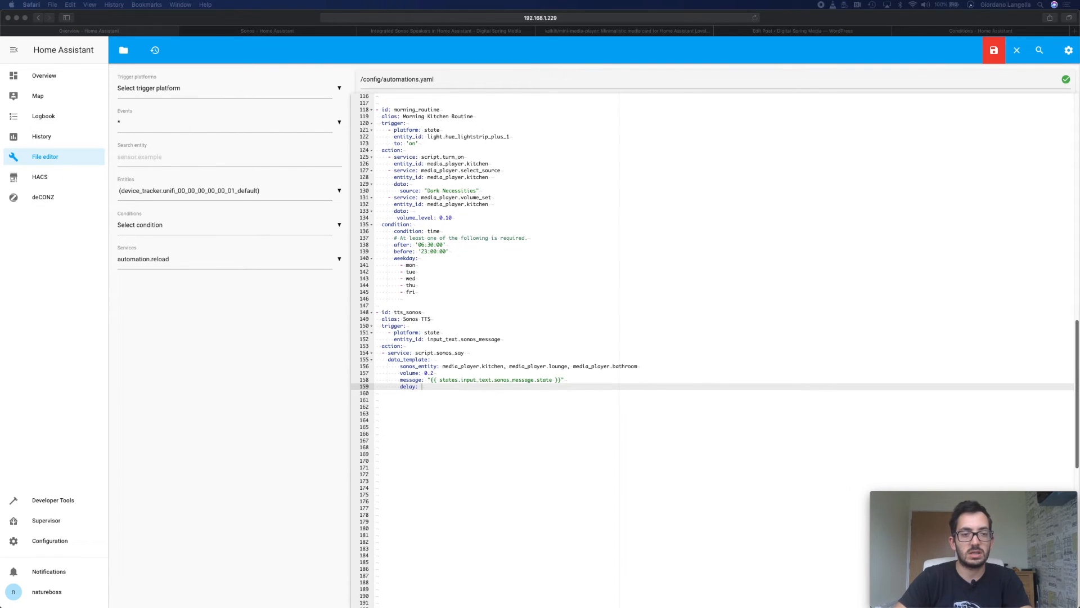
click(453, 390)
text('00:00:04')
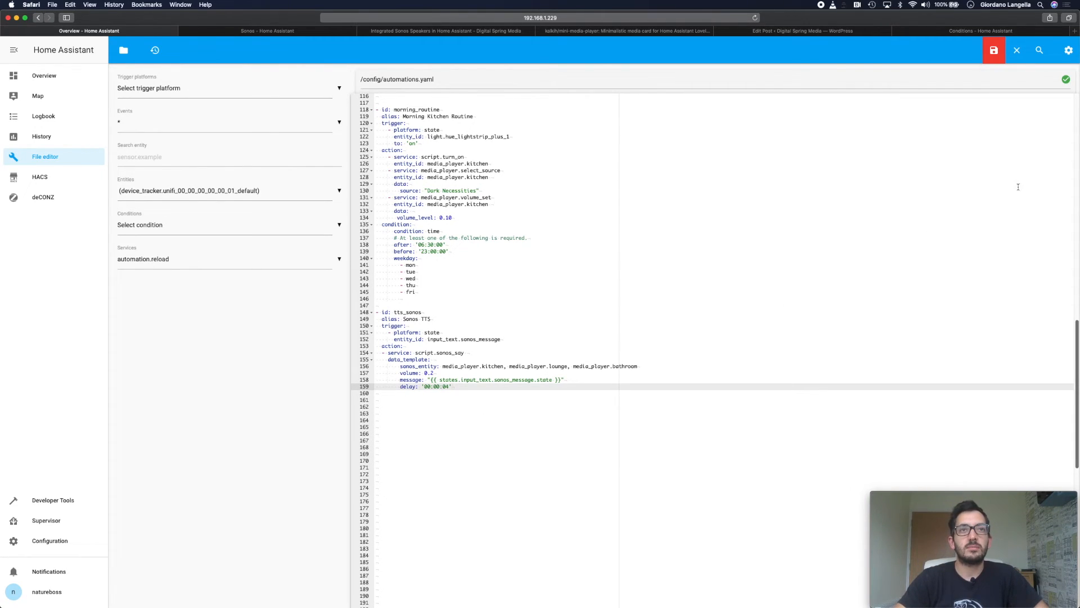
- Save automations.yaml and reload the automations
click(994, 50)
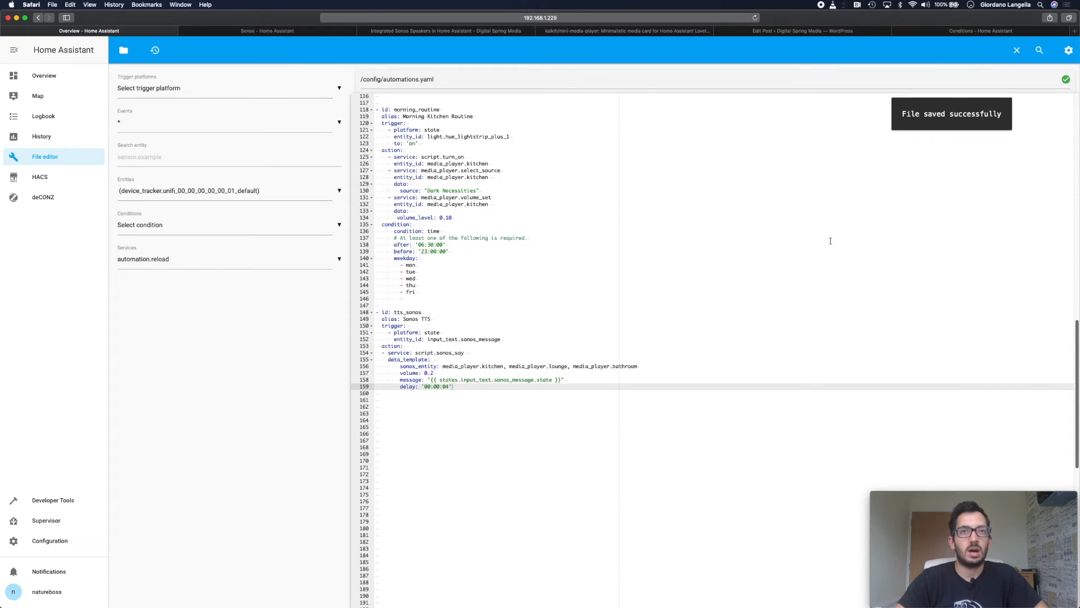
click(1068, 50)
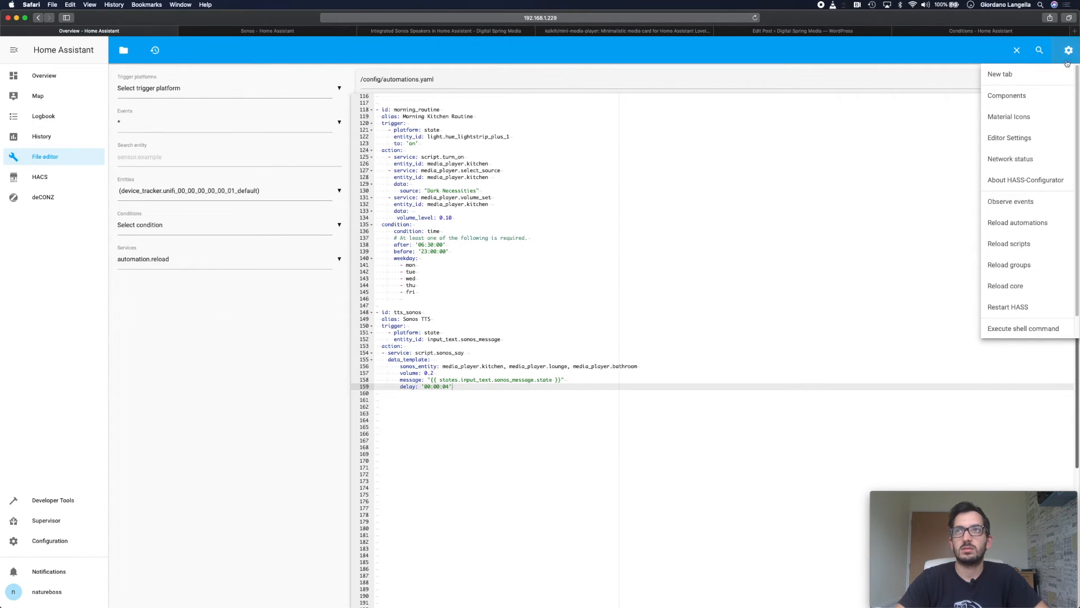
click(1013, 223)
click(840, 163)
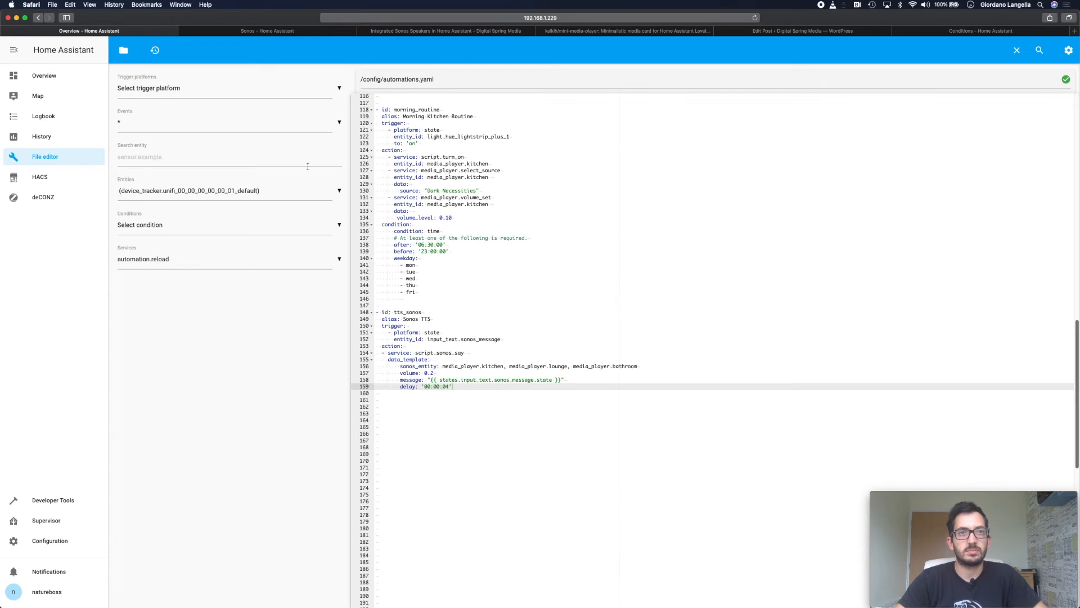
- Delete the existing Sonos TTS card from the Sonos view of the Overview dashboard
click(45, 75)
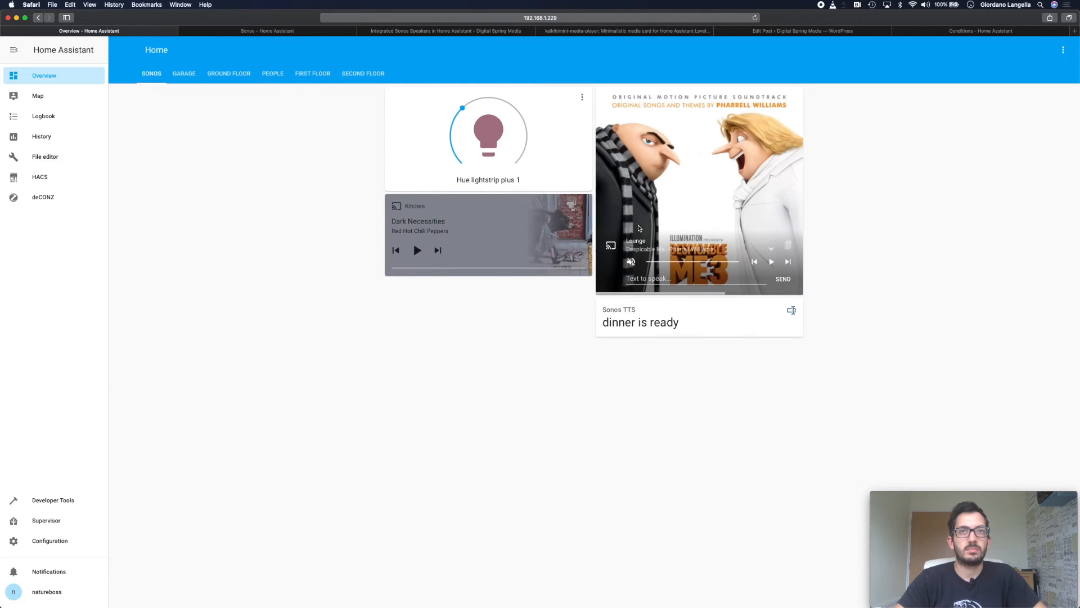
click(1063, 51)
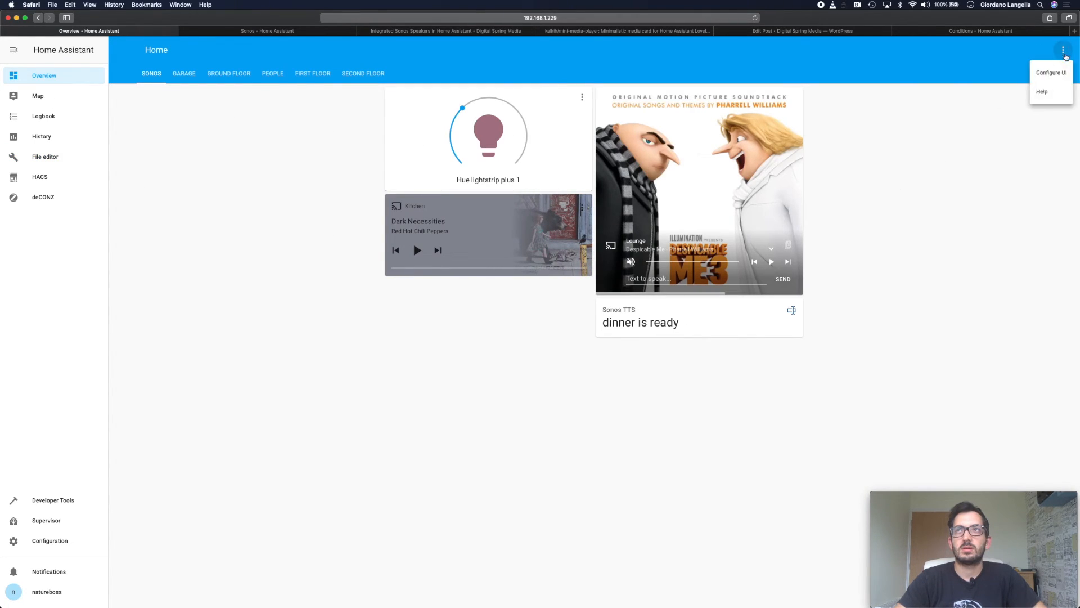
click(1050, 73)
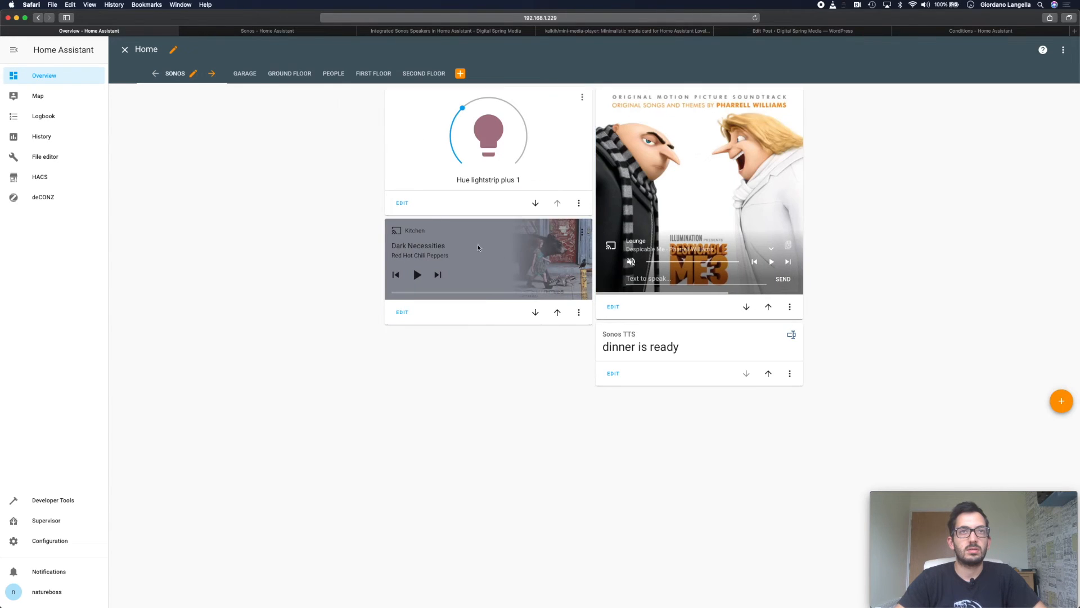
click(790, 374)
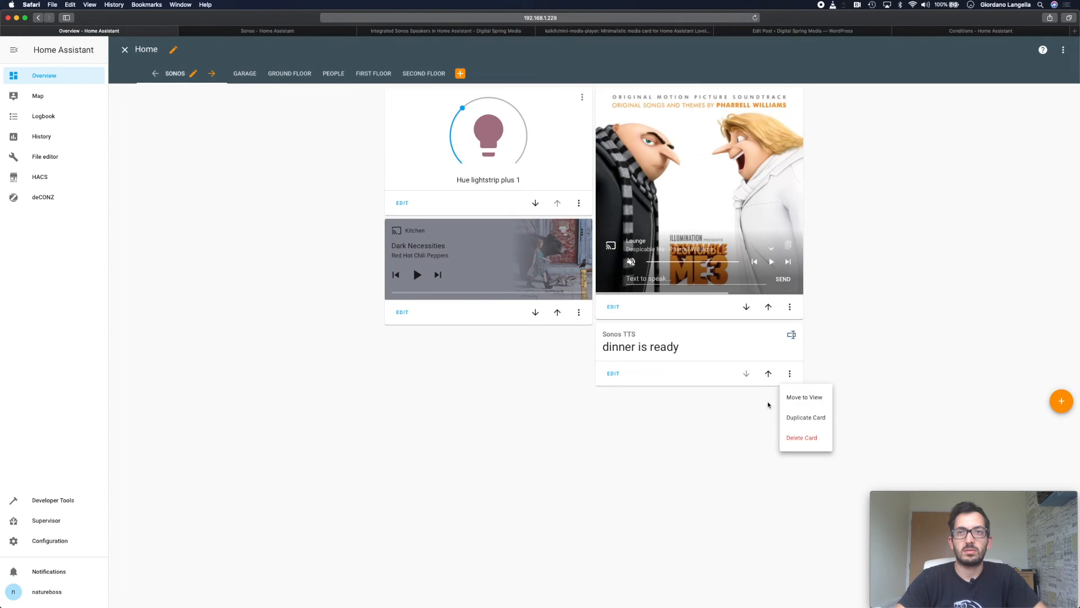
click(802, 438)
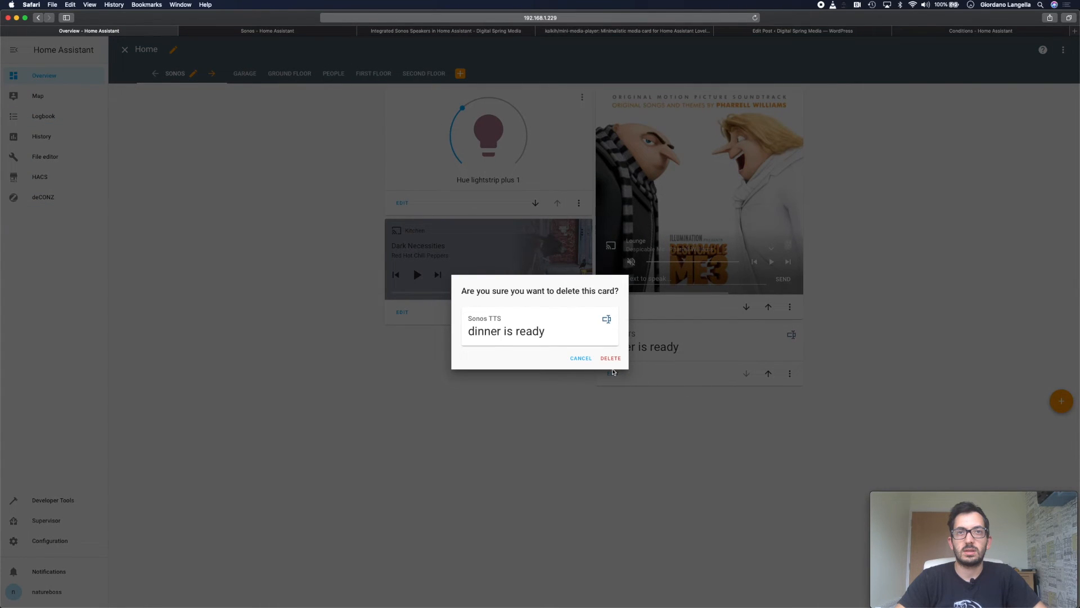
click(610, 359)
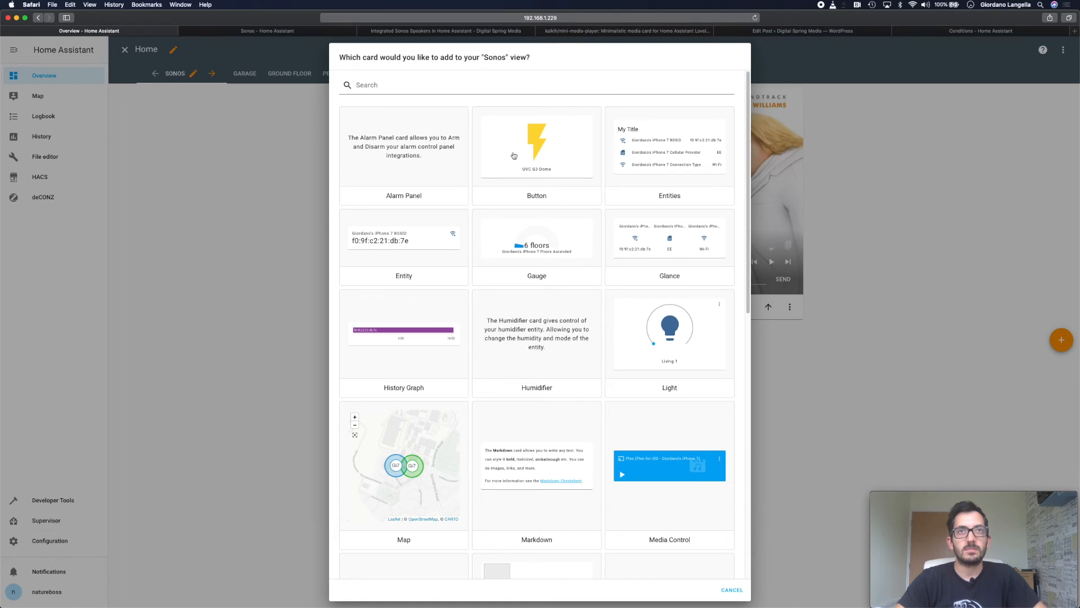
- Add an Entity card for input_text.sonos_message to the Sonos view, save it and leave dashboard editing
click(421, 258)
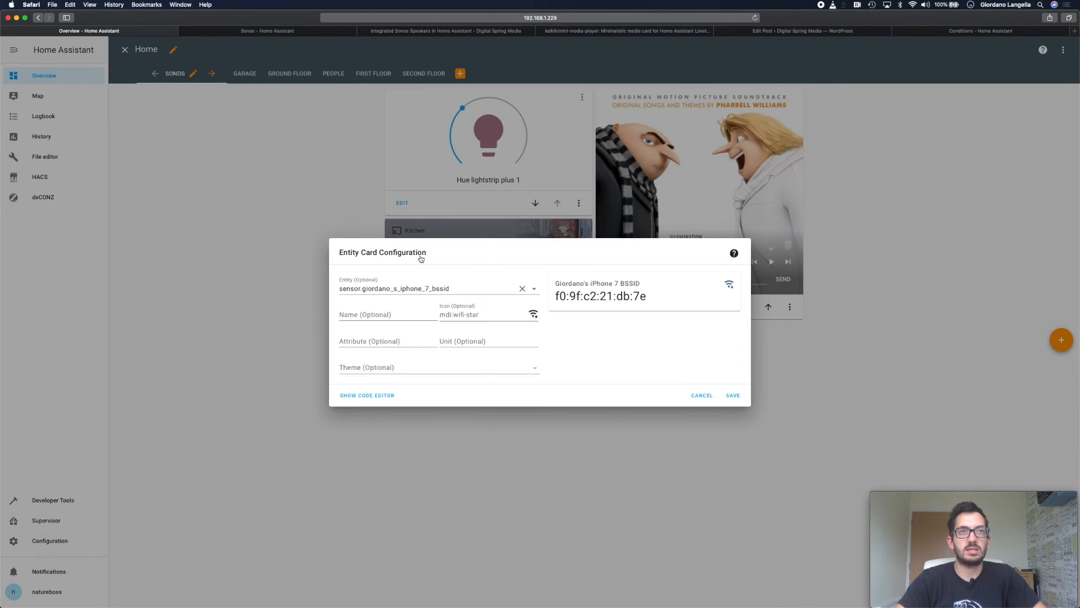
click(521, 290)
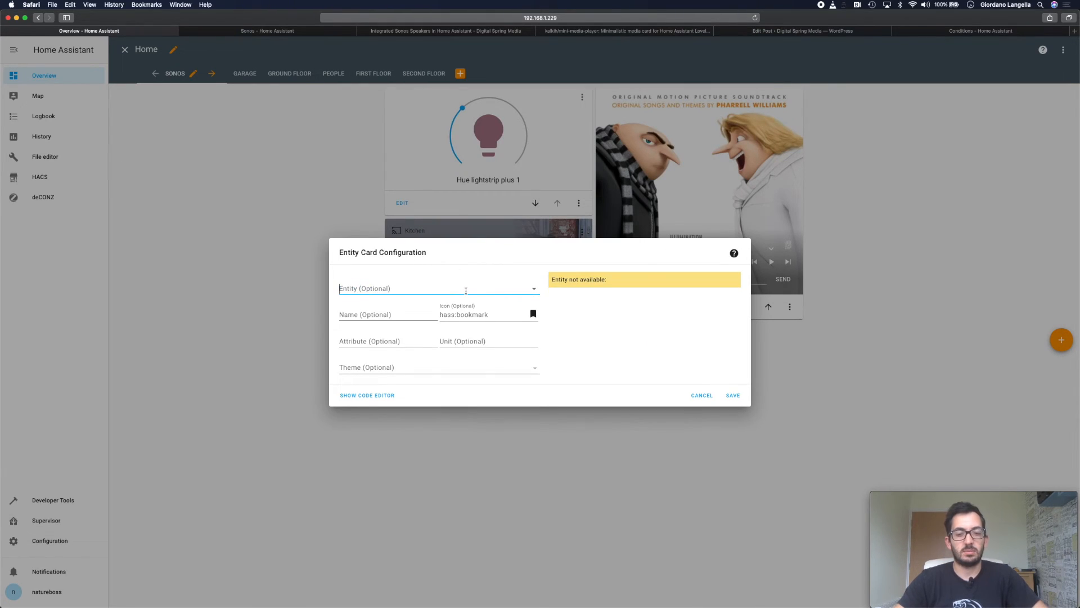
text(mess)
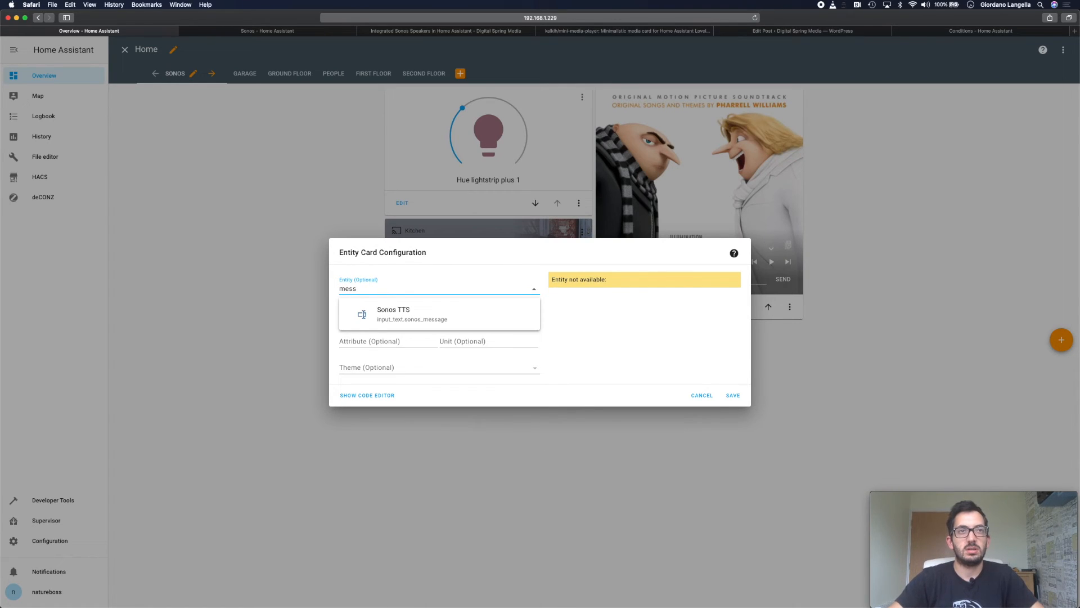
click(481, 319)
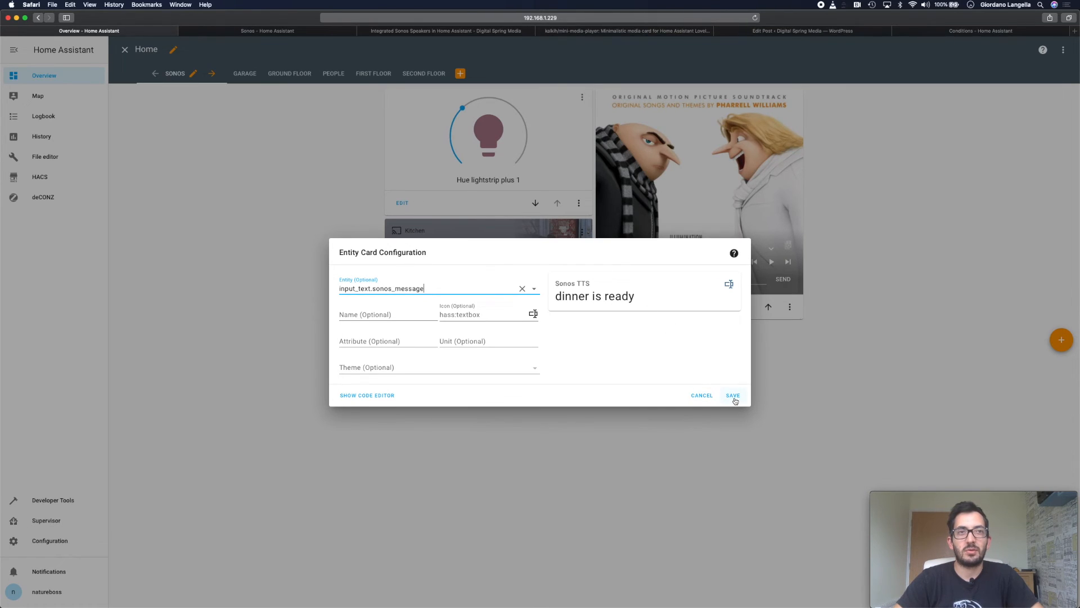
double_click(623, 302)
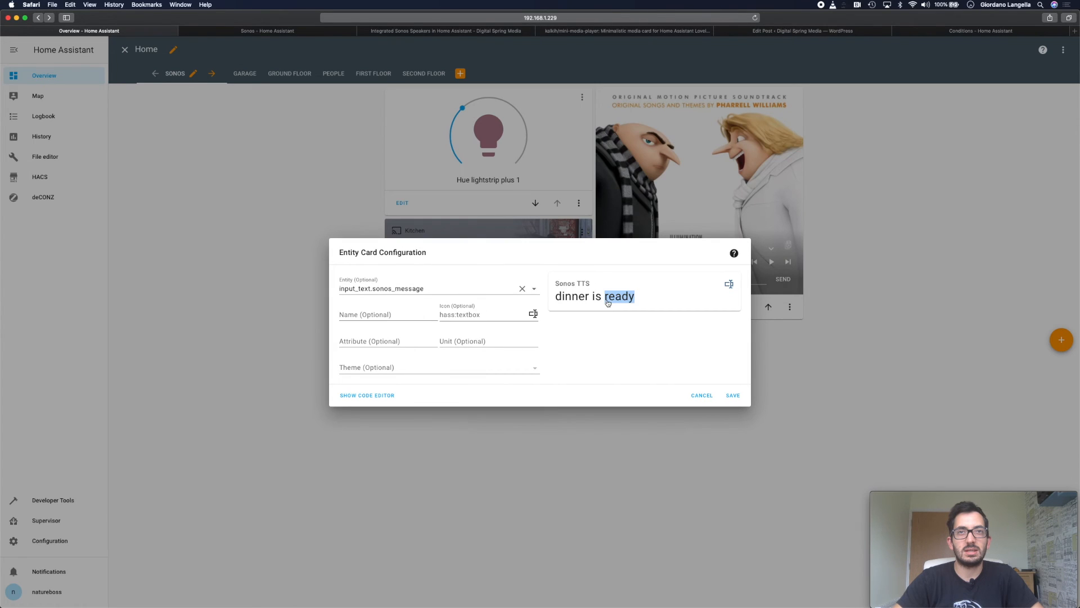
click(607, 303)
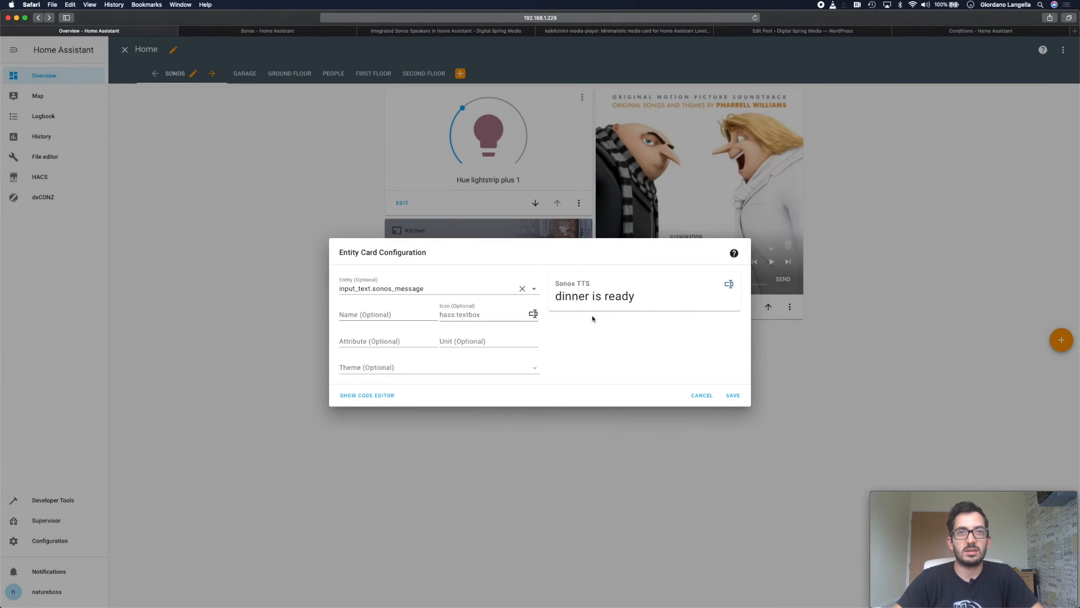
click(588, 301)
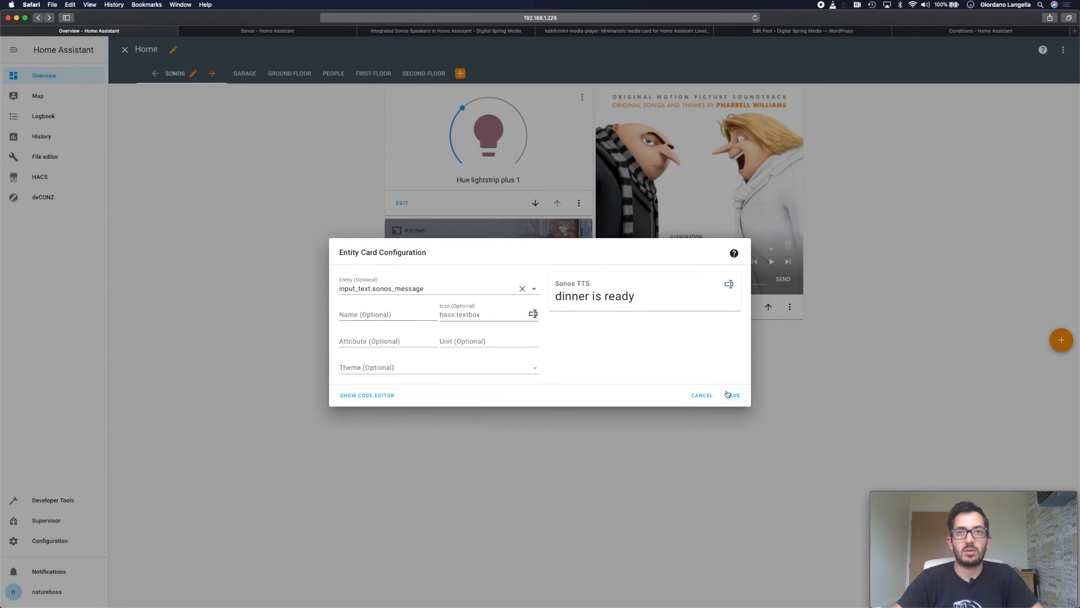
click(731, 395)
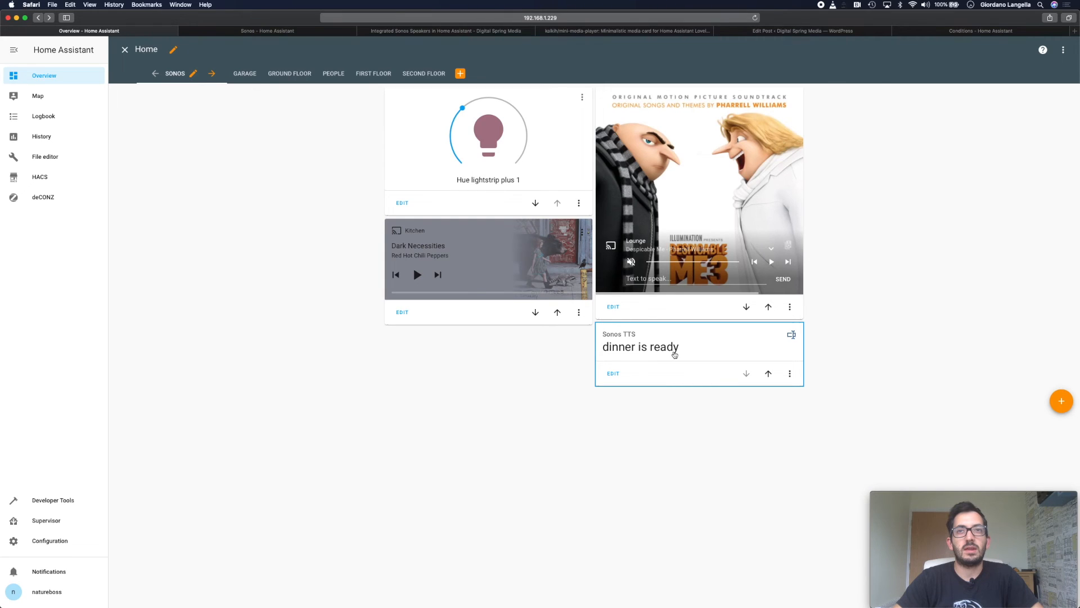
click(125, 50)
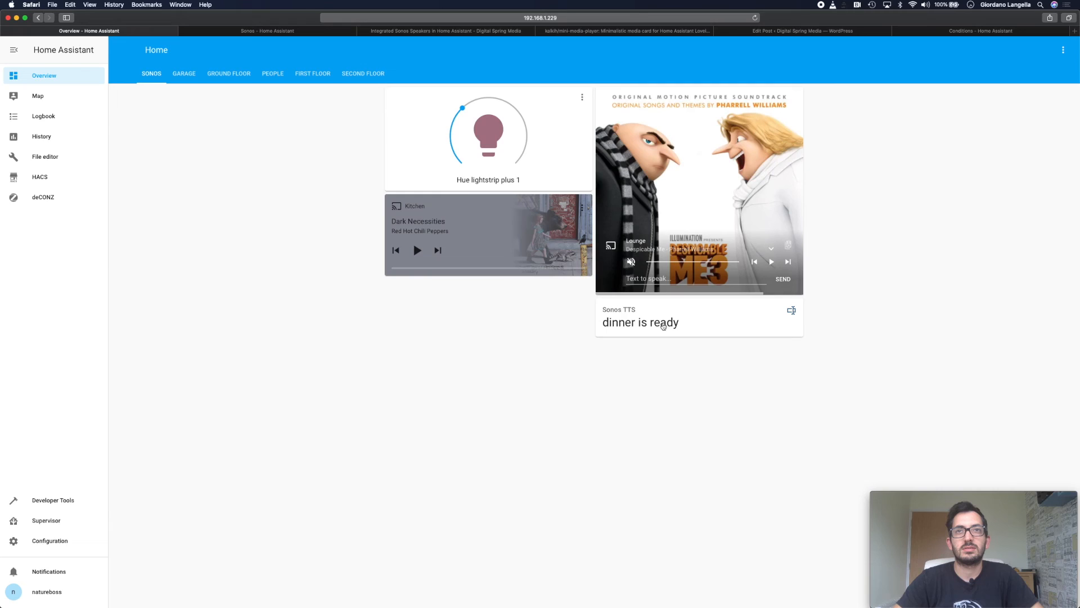
- Clear the message text of the Sonos TTS entity and close its details
click(652, 328)
drag(580, 316, 532, 315)
key(BackSpace)
key(Escape)
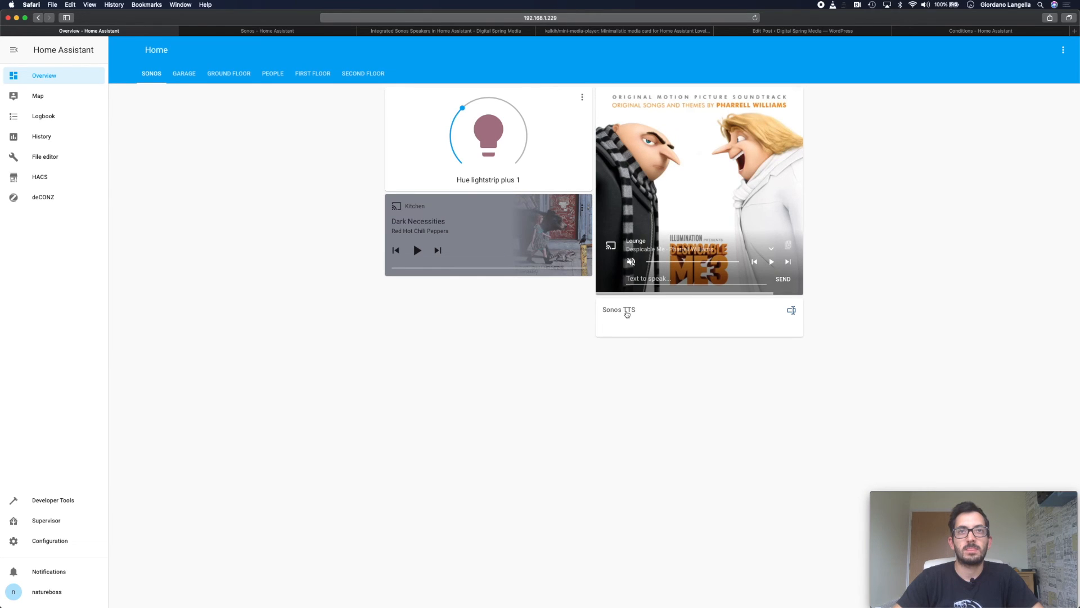
- Set the Sonos TTS message to "dinner is ready" and close the entity's details
click(627, 313)
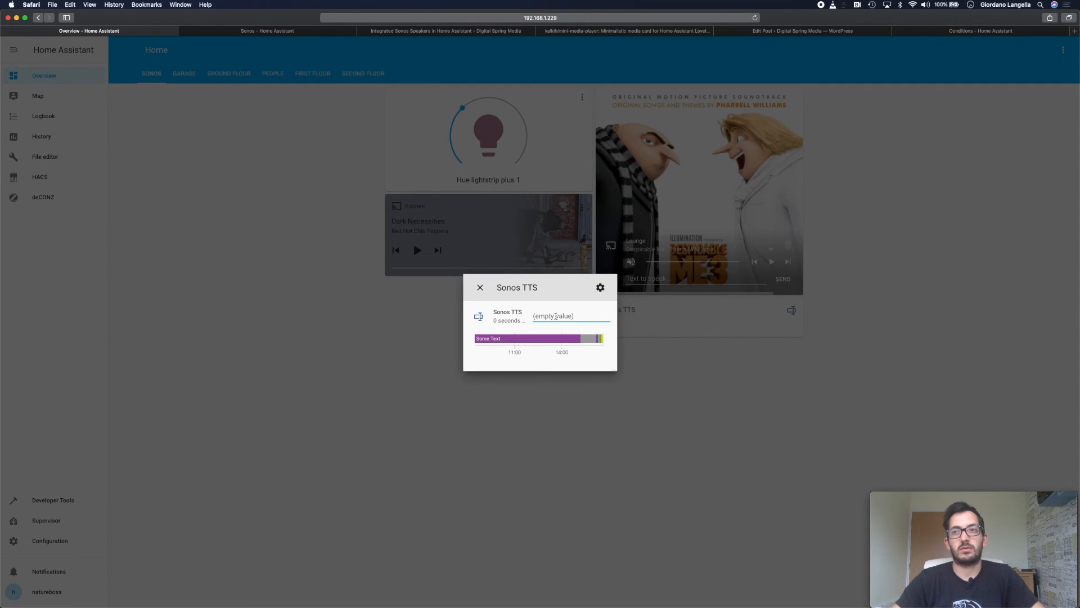
text(dinner is ready)
key(Return)
click(666, 384)
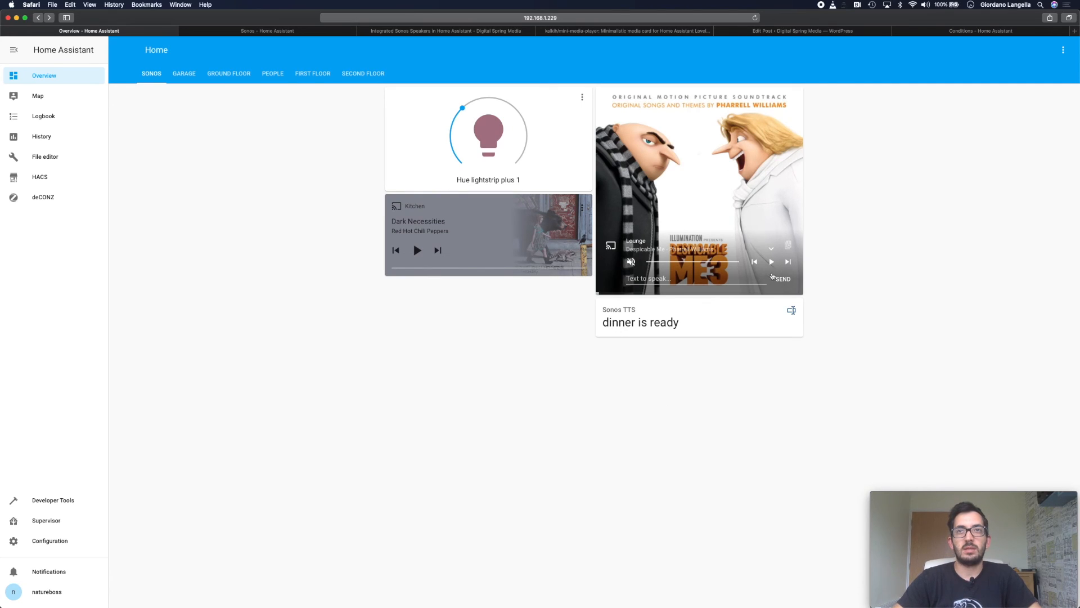
- Start playback on the Lounge player and change the Sonos TTS message to "lunch is ready"
click(772, 262)
click(654, 326)
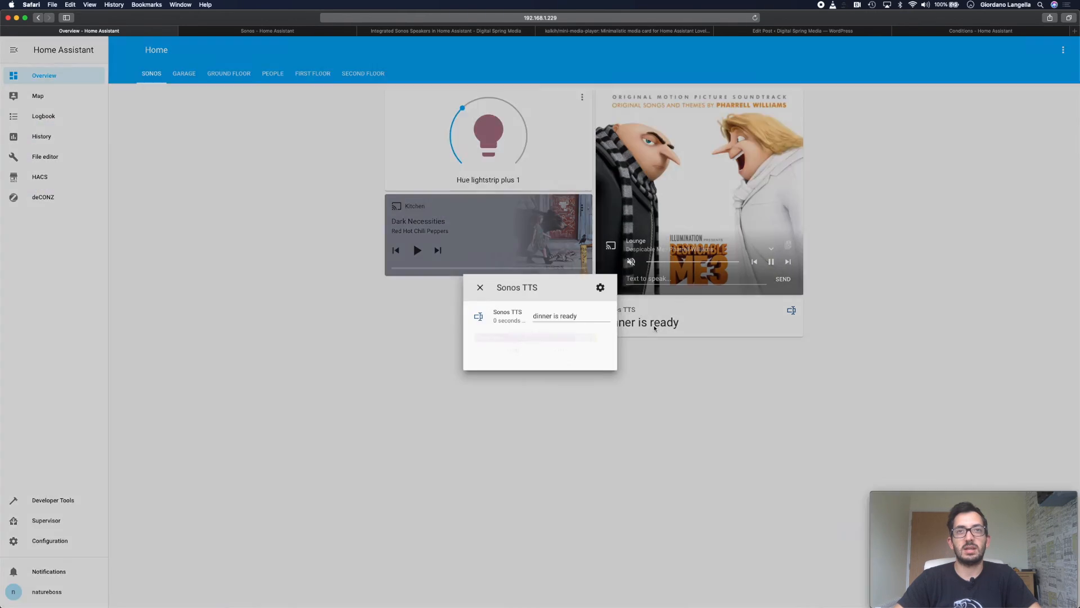
double_click(542, 316)
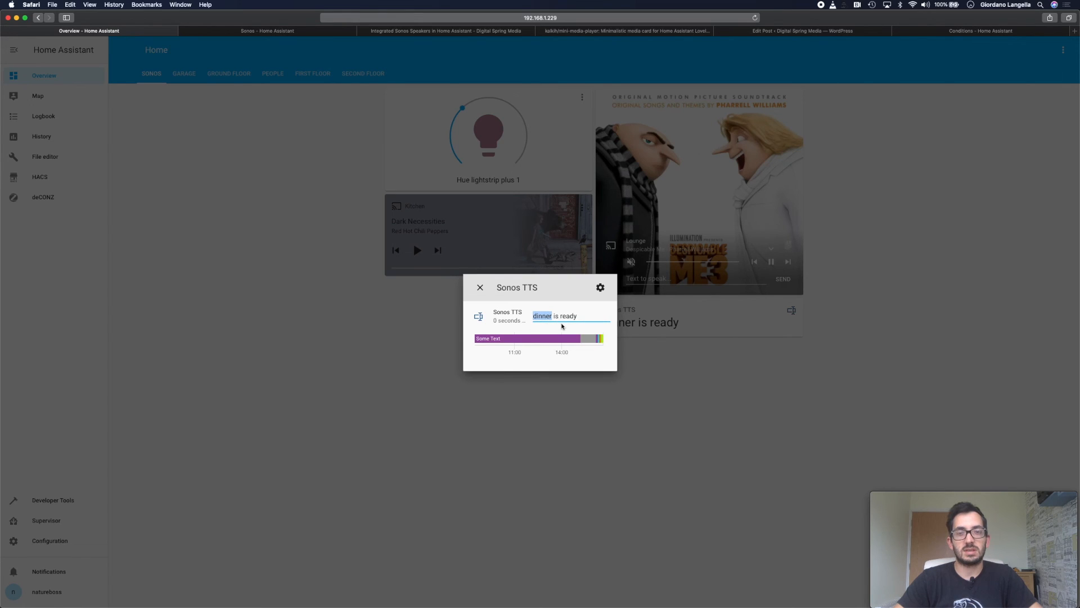
text(lunch)
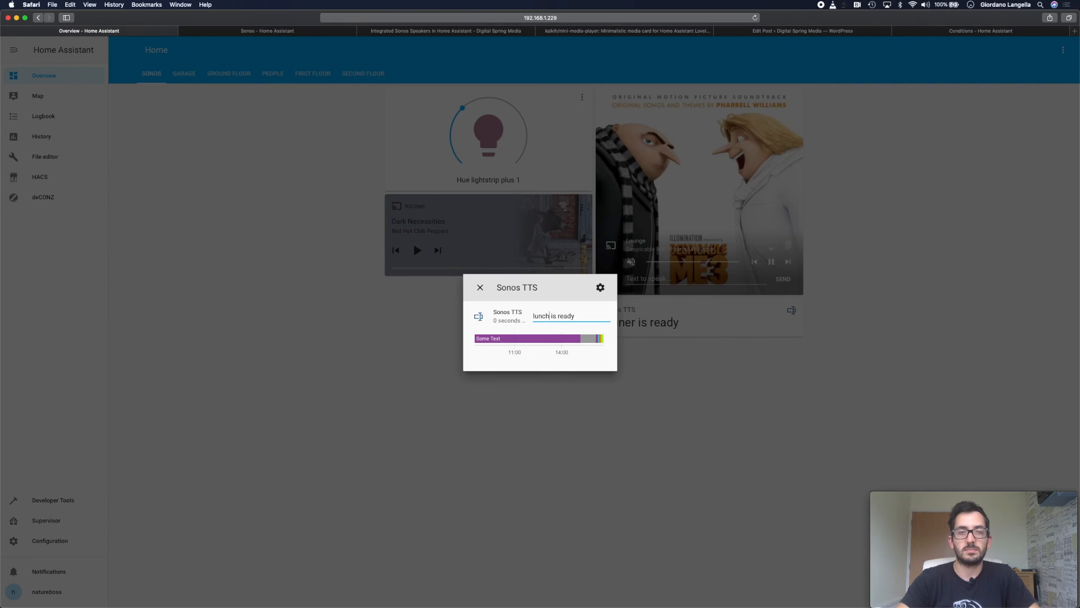
key(Return)
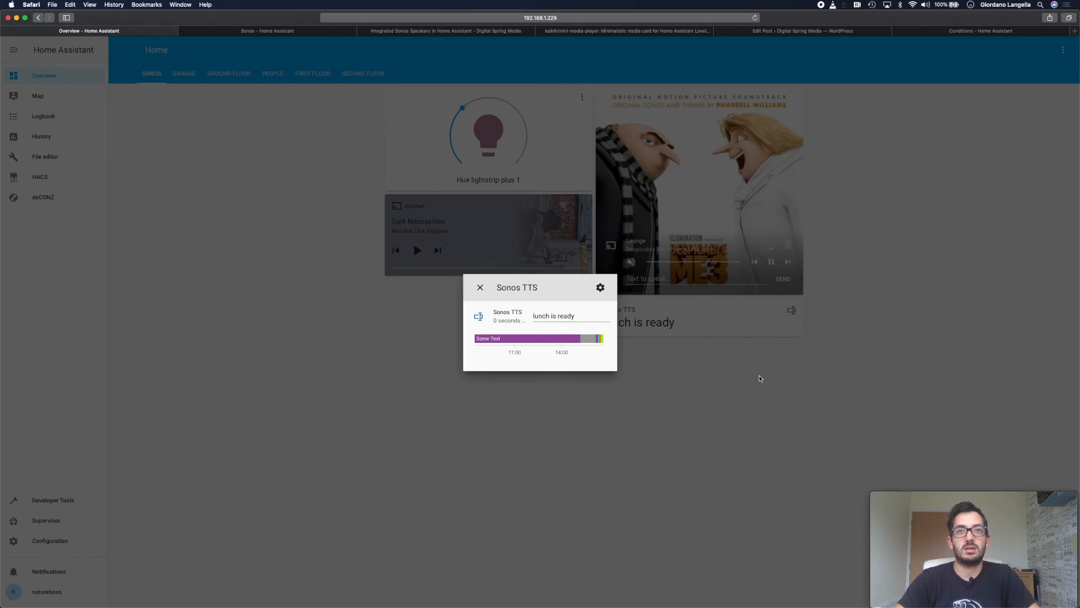
click(758, 375)
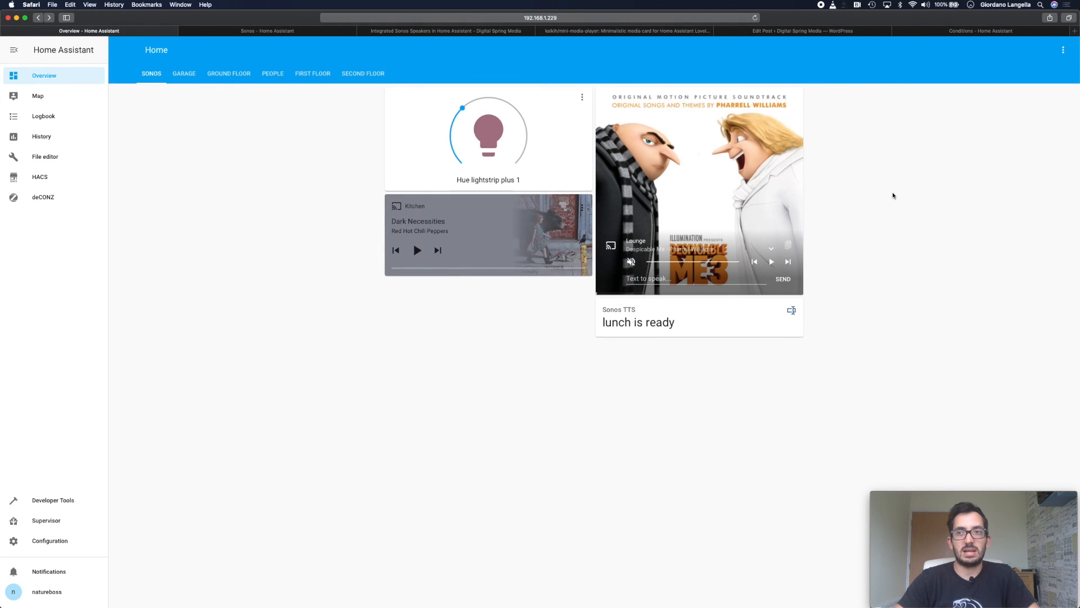